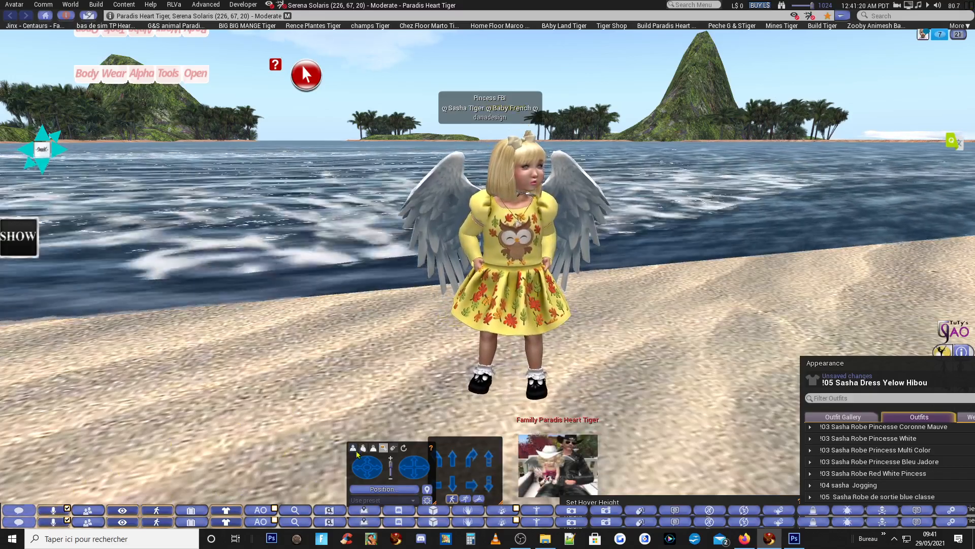
Step: Examine the winged avatar on the beach from different camera distances, heights and angles
{"action": "scroll", "coordinate": [598, 351], "scroll_direction": "down", "scroll_amount": 2}
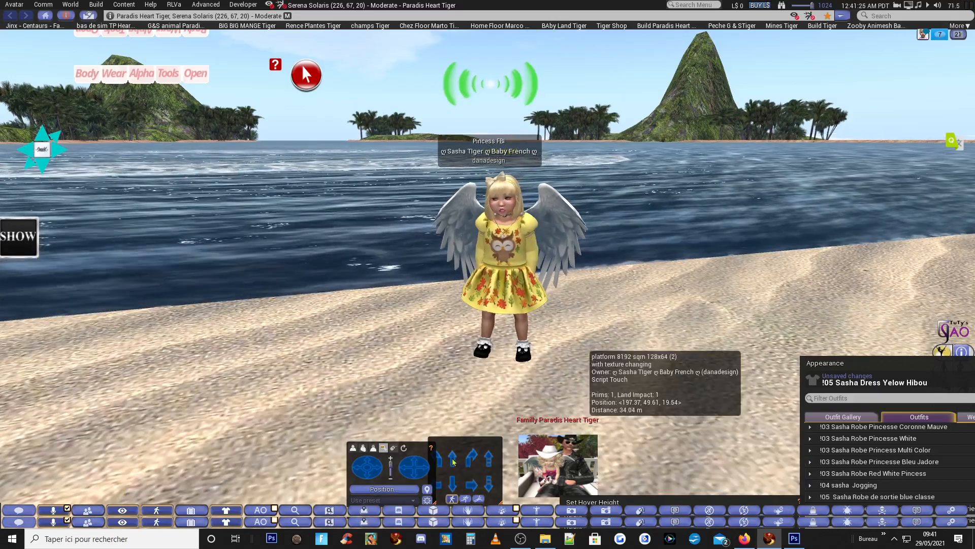
{"action": "left_click", "coordinate": [370, 474]}
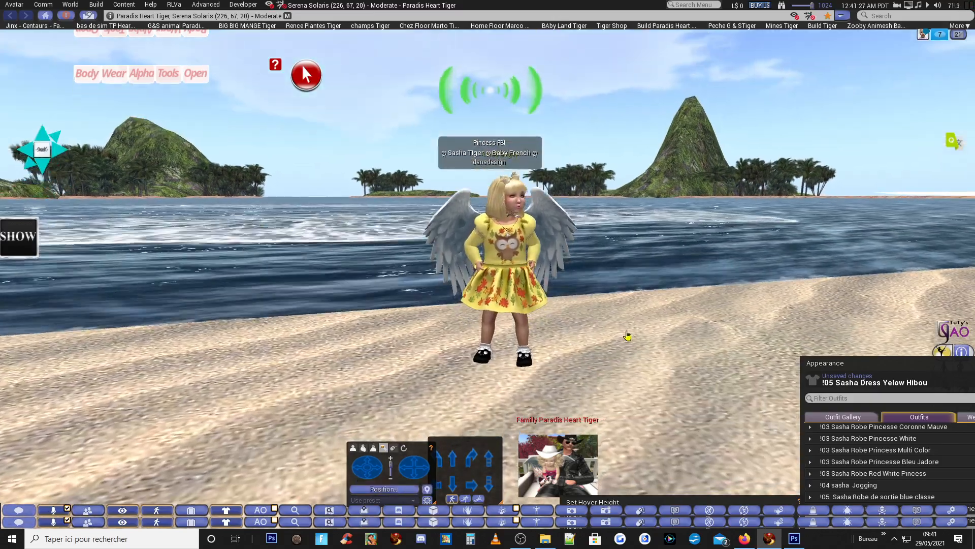
{"action": "scroll", "coordinate": [627, 337], "scroll_direction": "up", "scroll_amount": 2}
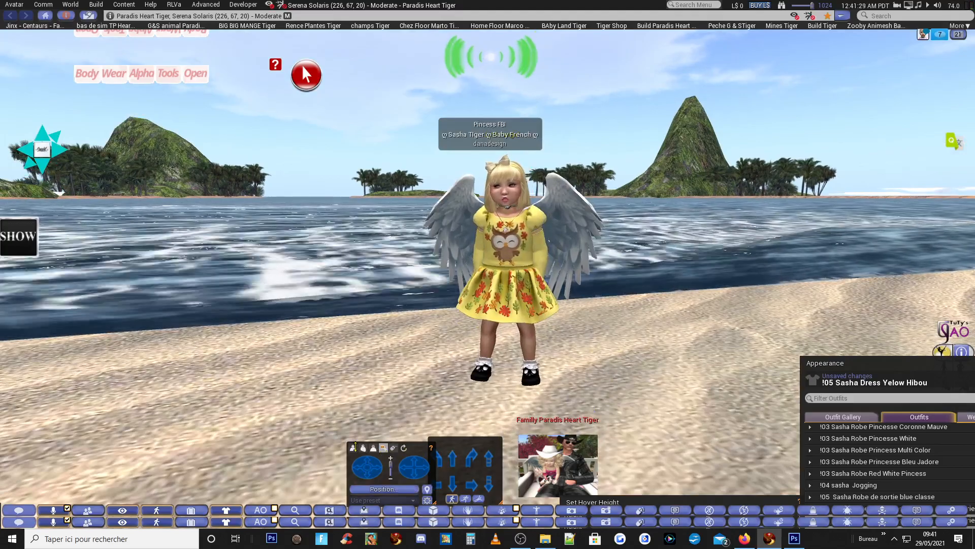
{"action": "left_click", "coordinate": [366, 460]}
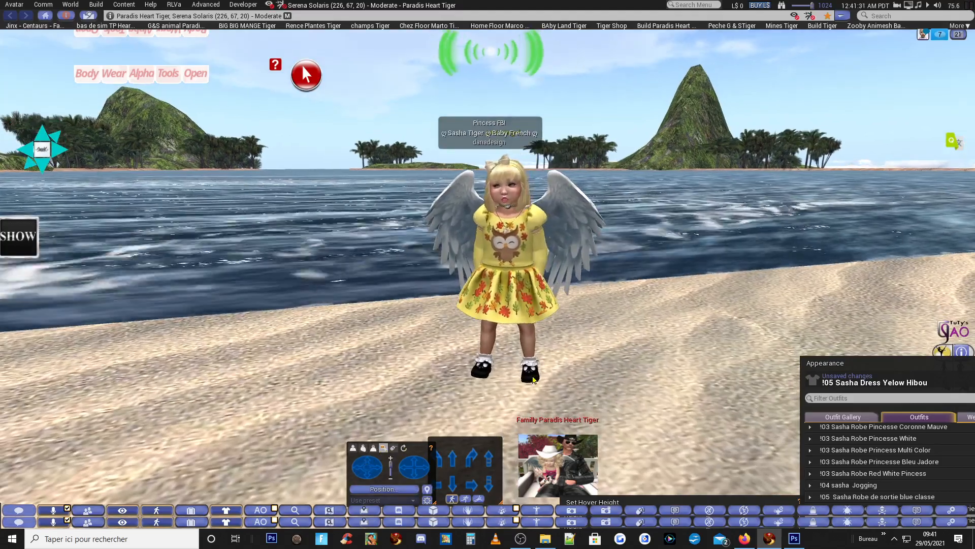
{"action": "scroll", "coordinate": [536, 379], "scroll_direction": "up", "scroll_amount": 1}
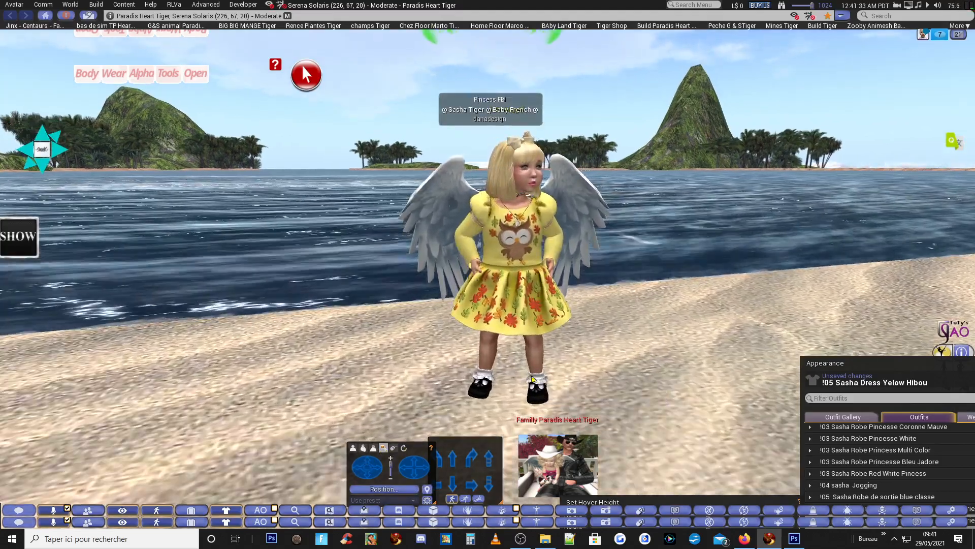
{"action": "left_click", "coordinate": [354, 473]}
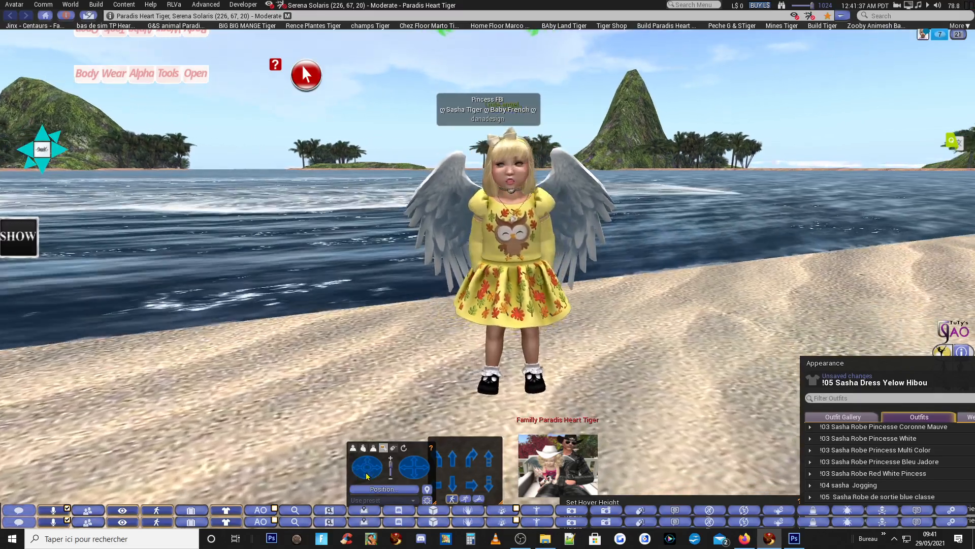
{"action": "left_click", "coordinate": [381, 471]}
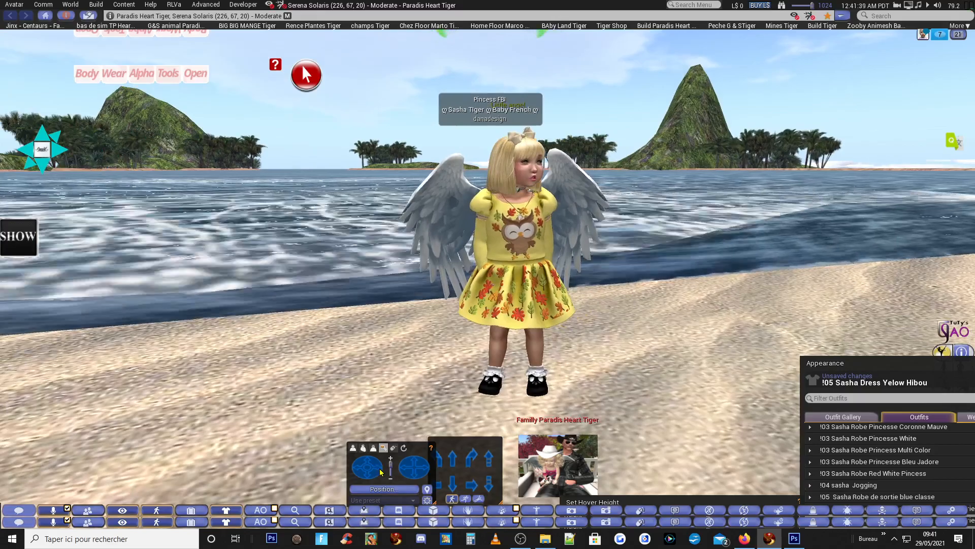
{"action": "left_click", "coordinate": [377, 471]}
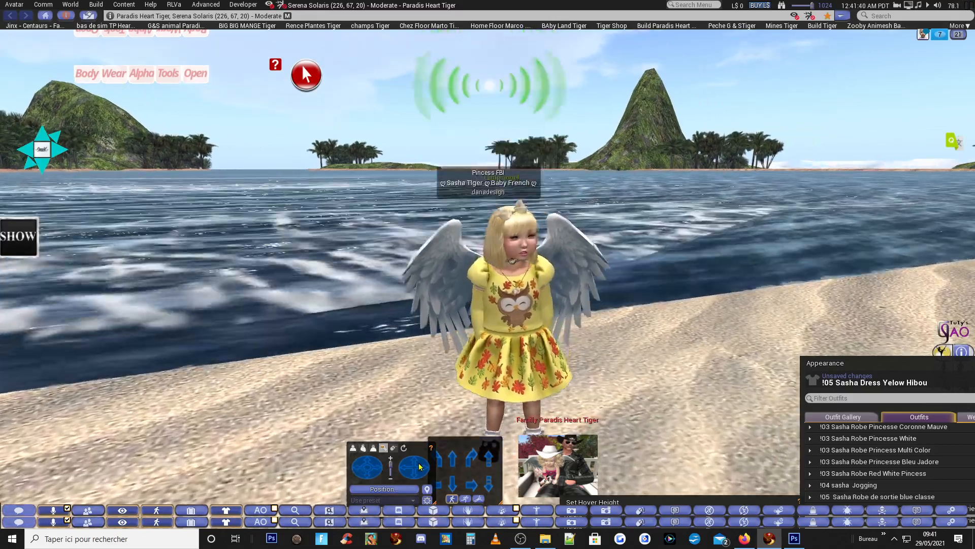
{"action": "left_click", "coordinate": [415, 476]}
{"action": "left_click", "coordinate": [415, 476]}
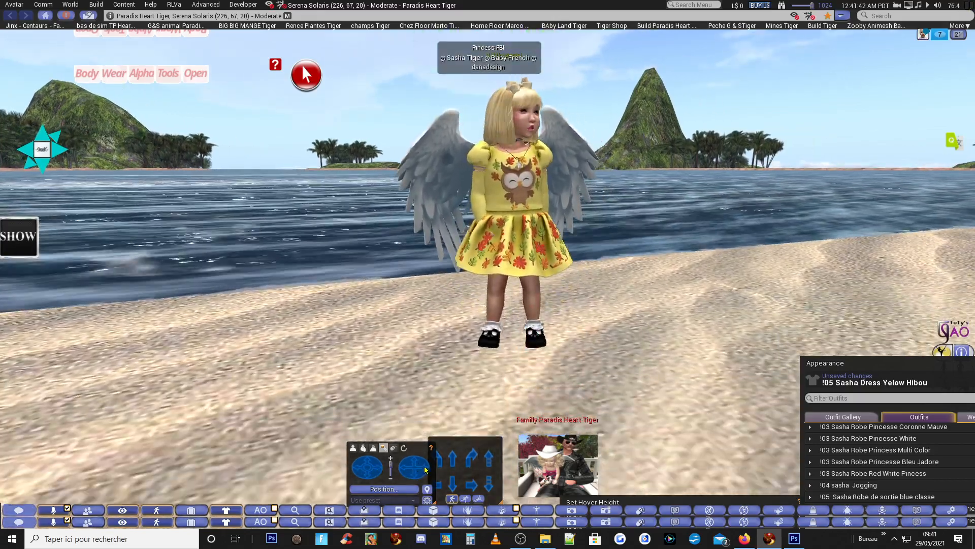
{"action": "left_click", "coordinate": [423, 466]}
{"action": "left_click", "coordinate": [415, 459]}
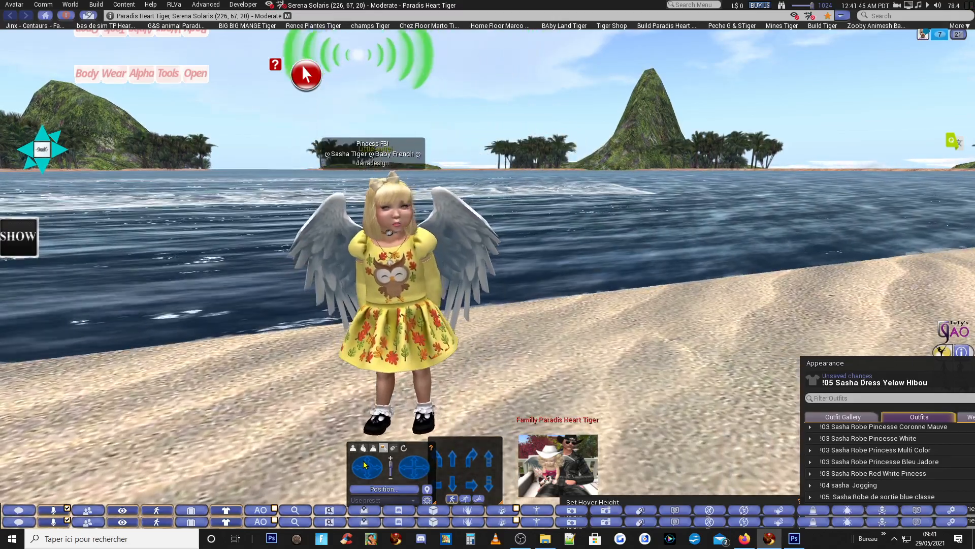
{"action": "left_click", "coordinate": [365, 460]}
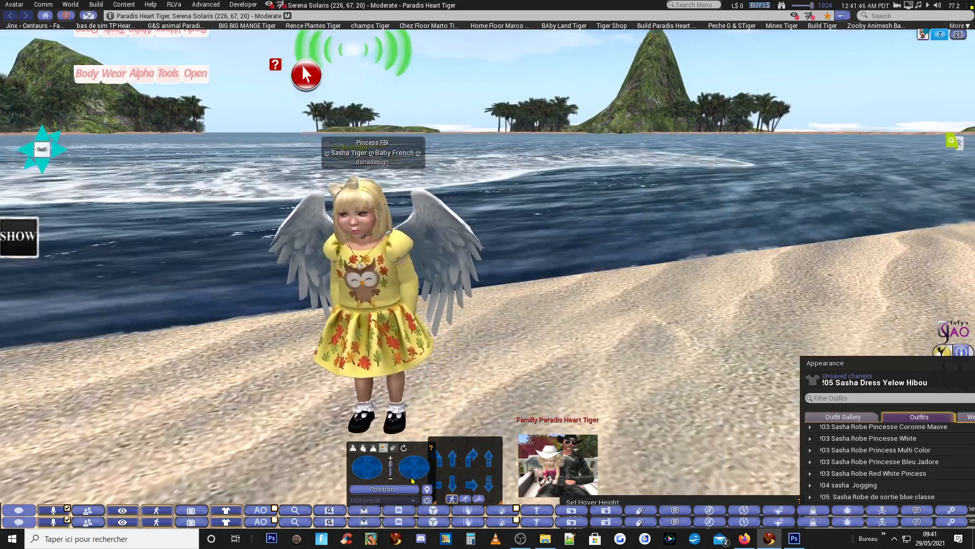
{"action": "left_click", "coordinate": [415, 473]}
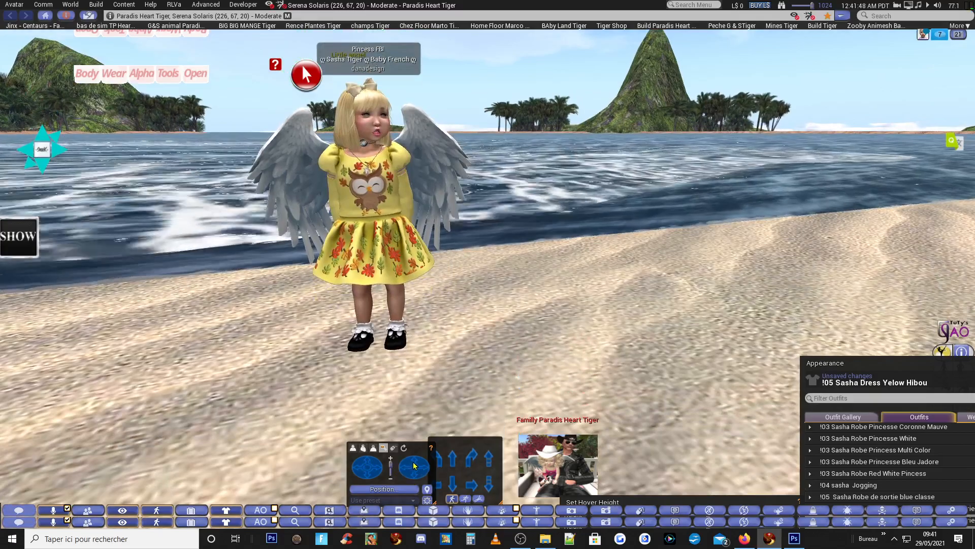
{"action": "left_click", "coordinate": [420, 476]}
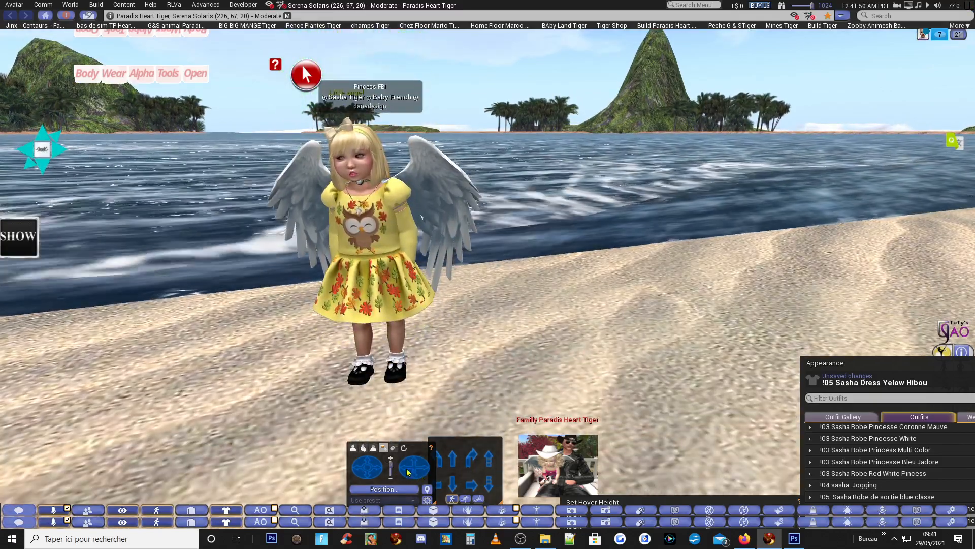
{"action": "left_click", "coordinate": [405, 467]}
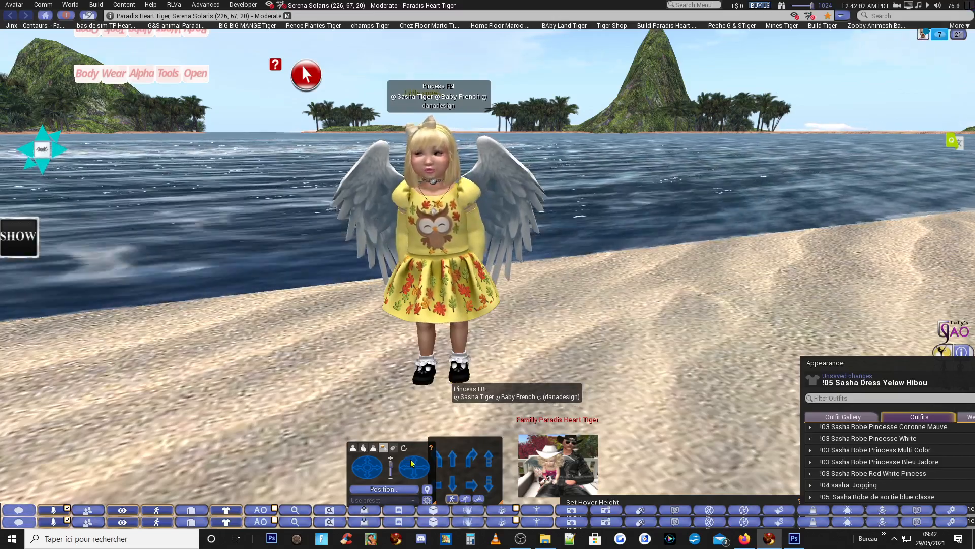
{"action": "left_click", "coordinate": [413, 476]}
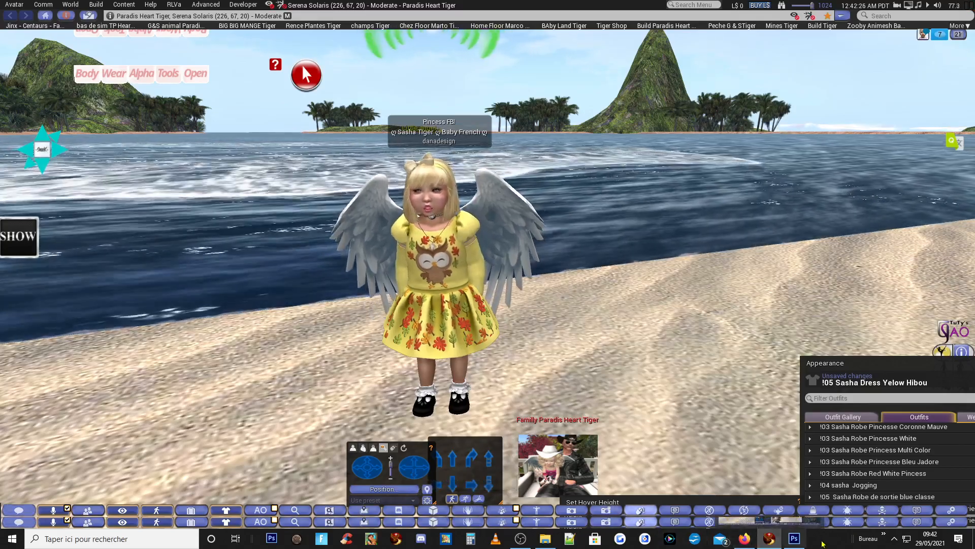
Step: Switch to Photoshop and close the enfant-qui-fait-des-bulles and Fairy.png images
{"action": "left_click", "coordinate": [796, 540]}
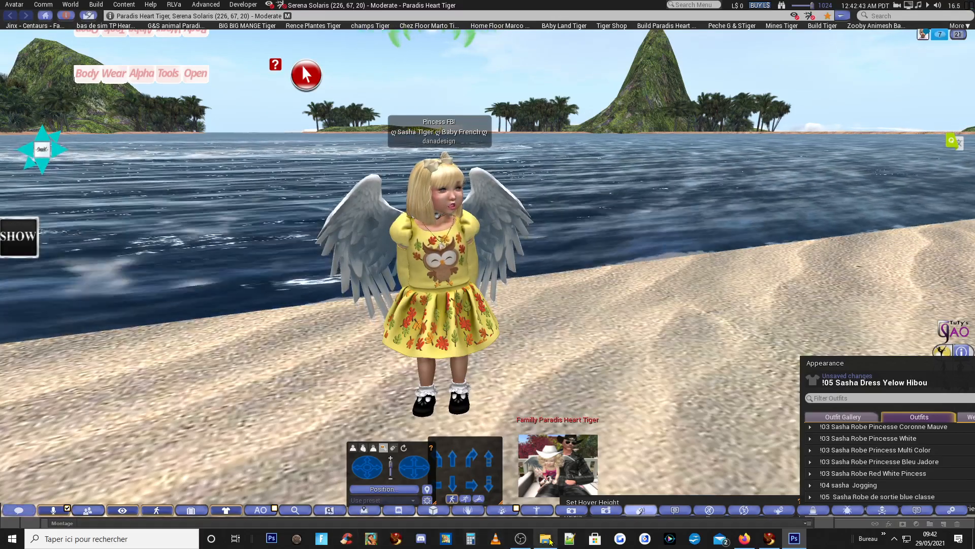
{"action": "left_click", "coordinate": [520, 539]}
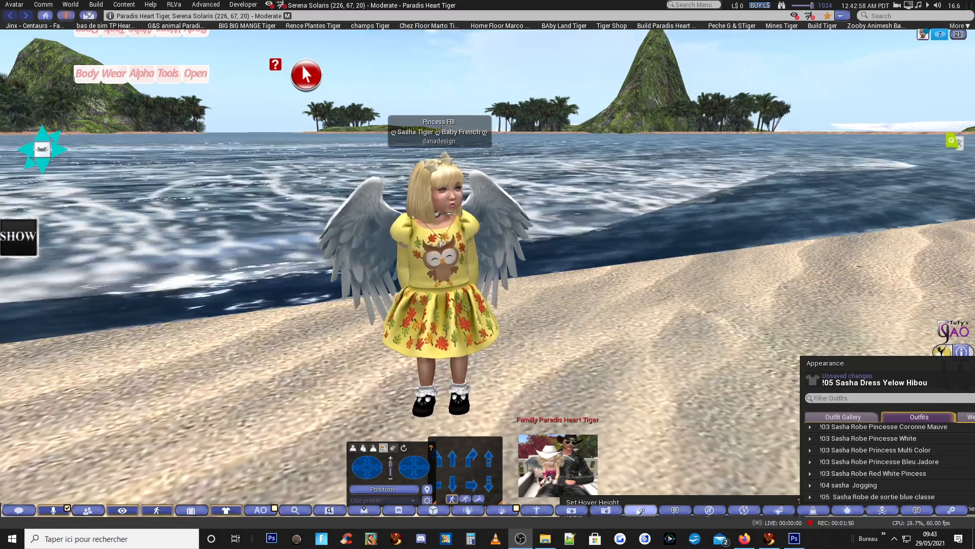
{"action": "key", "text": "alt+Tab"}
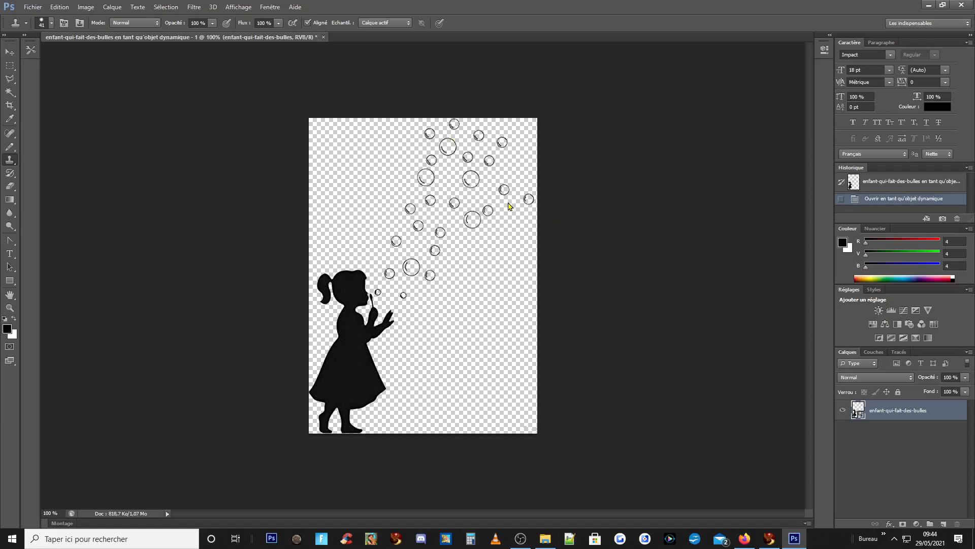
{"action": "key", "text": "ctrl+w"}
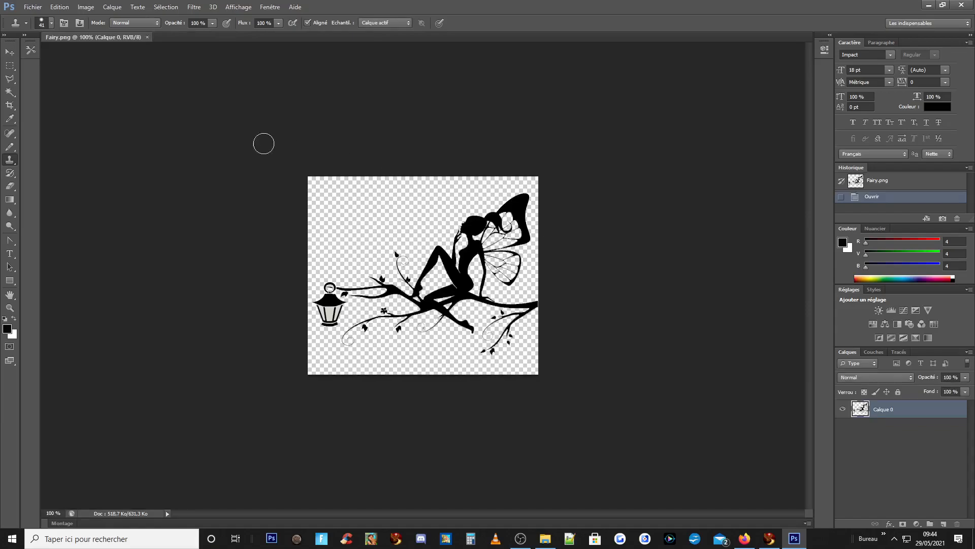
{"action": "left_click", "coordinate": [148, 37]}
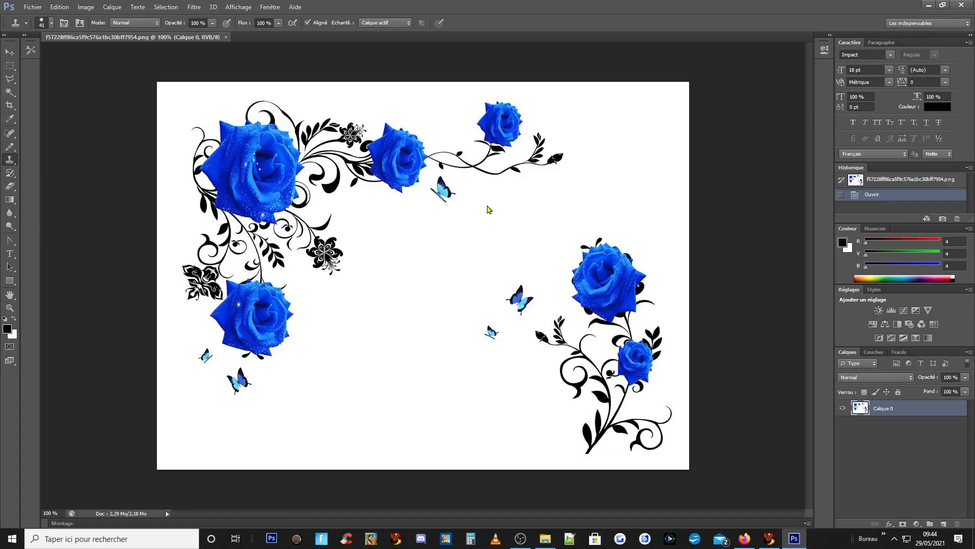
Step: Erase a small patch of the white background near the centre of the blue-rose image with the Eraser
{"action": "left_click", "coordinate": [10, 186]}
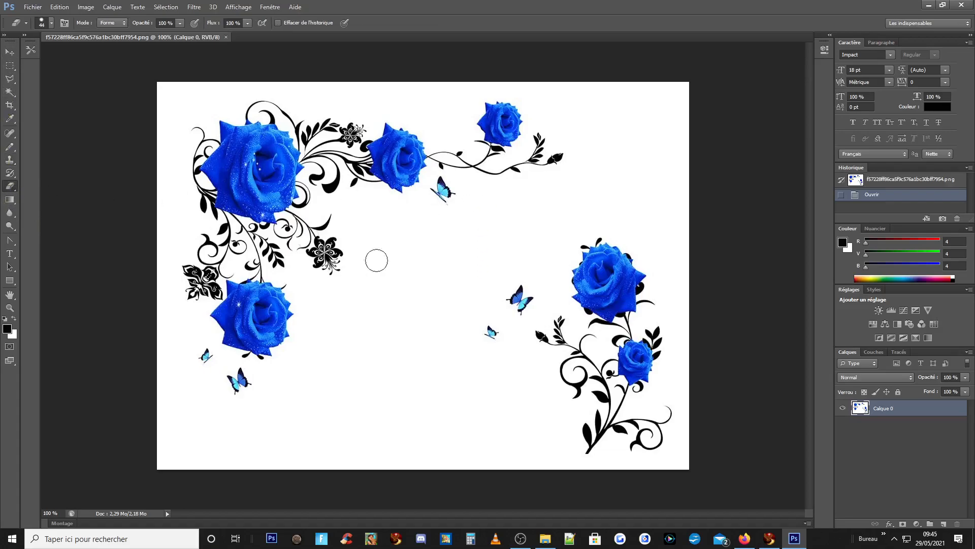
{"action": "left_click", "coordinate": [396, 295]}
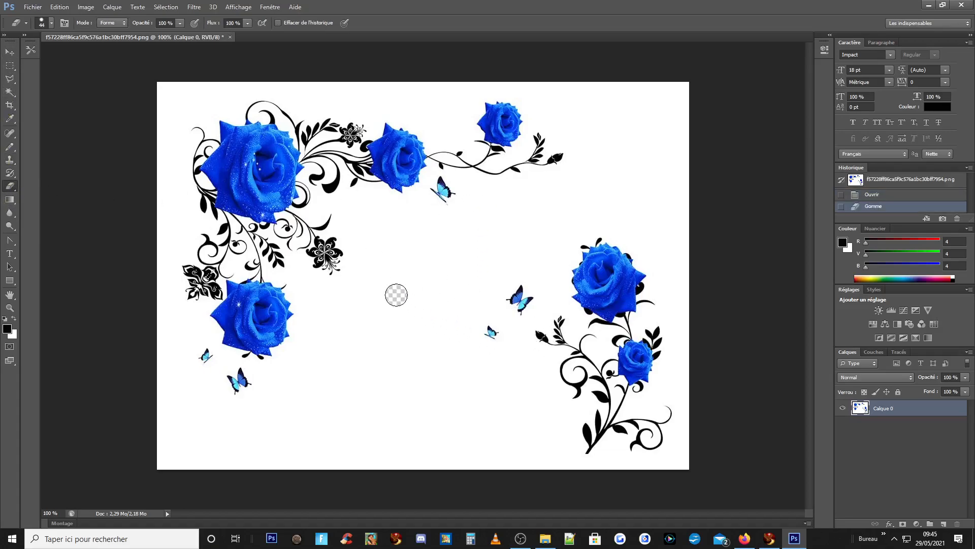
{"action": "left_click_drag", "start_coordinate": [398, 279], "coordinate": [404, 307]}
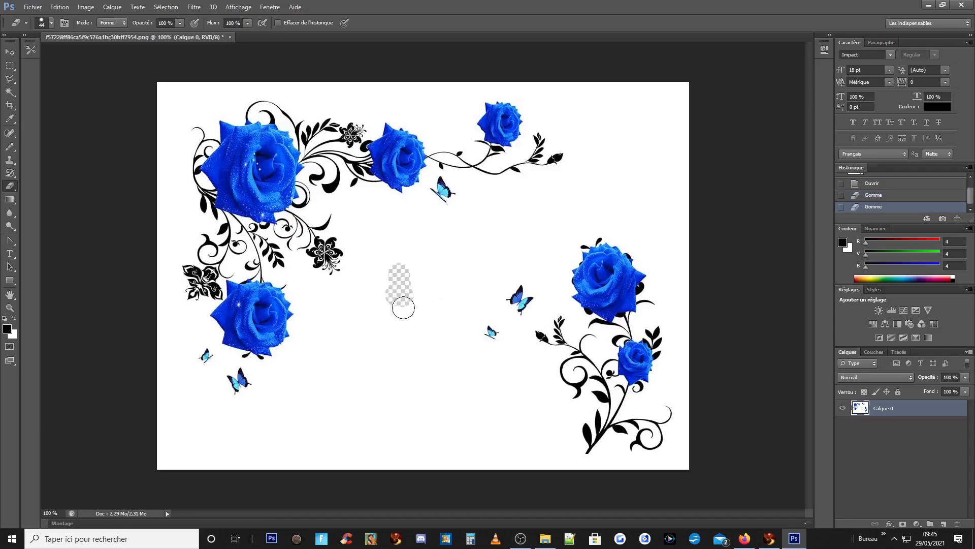
Step: Select the image's connected white background with the Magic Wand at tolerance 32 and delete it
{"action": "left_click", "coordinate": [10, 92]}
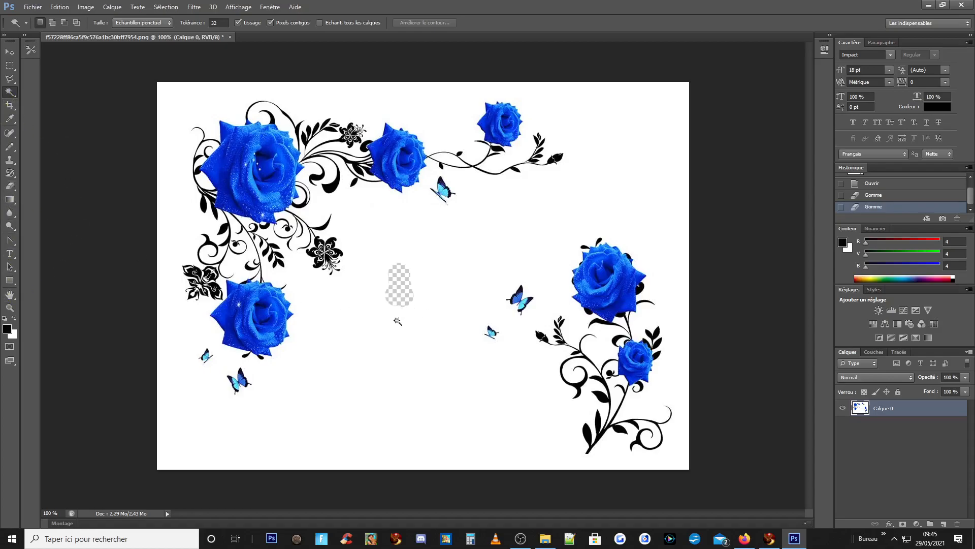
{"action": "left_click", "coordinate": [398, 322]}
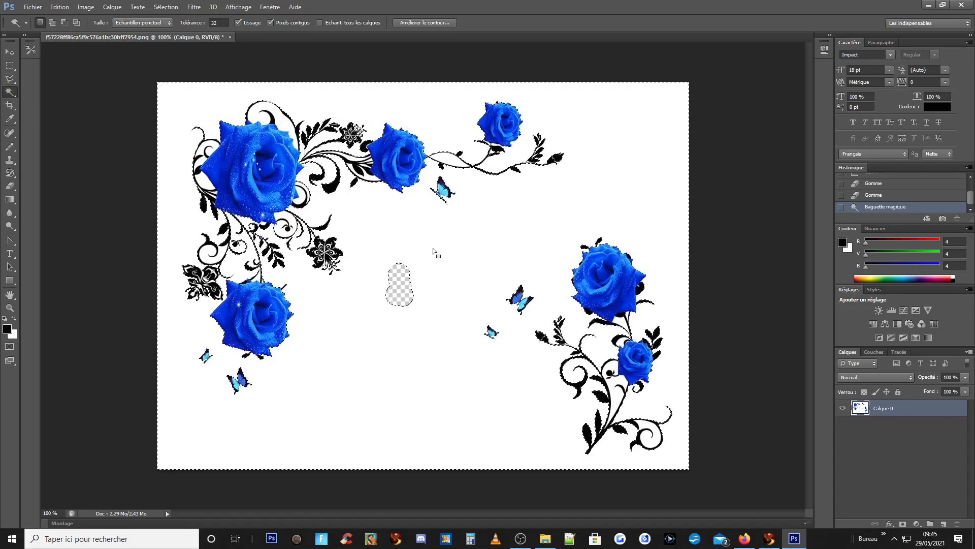
{"action": "key", "text": "ctrl+d"}
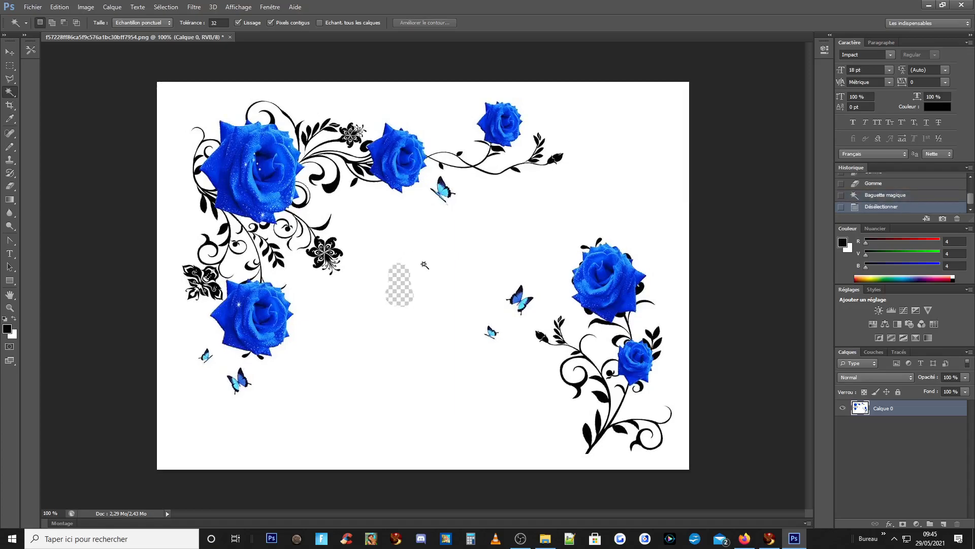
{"action": "left_click", "coordinate": [427, 271]}
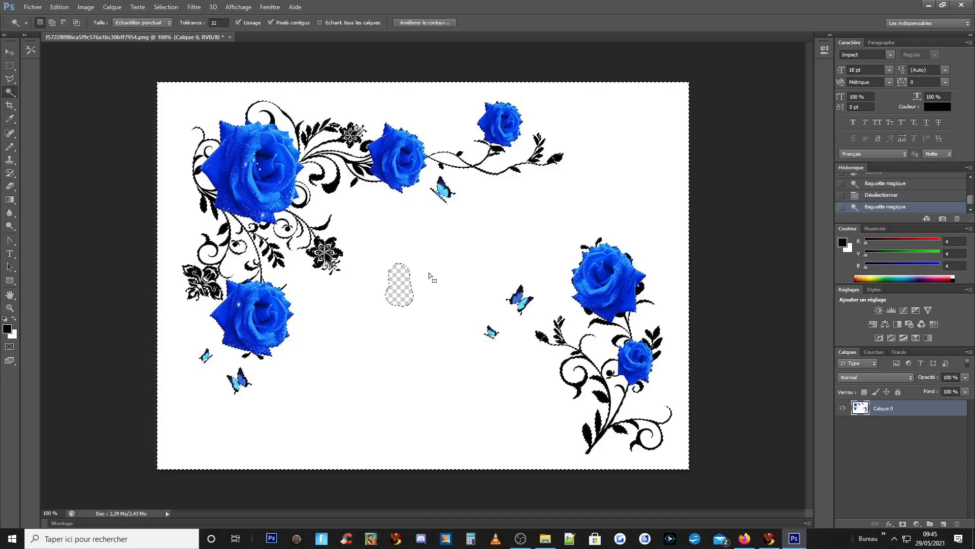
{"action": "key", "text": "ctrl+d"}
{"action": "left_click", "coordinate": [431, 272]}
{"action": "key", "text": "Delete"}
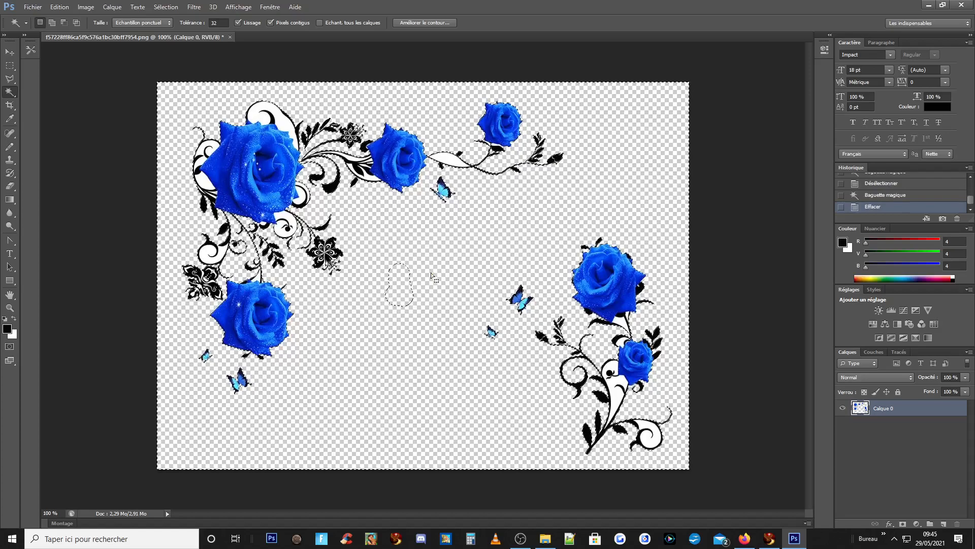
Step: Delete the white areas enclosed by the lower-right vine, beside the smaller rose and inside the bottom curl
{"action": "left_click", "coordinate": [611, 372]}
{"action": "key", "text": "Delete"}
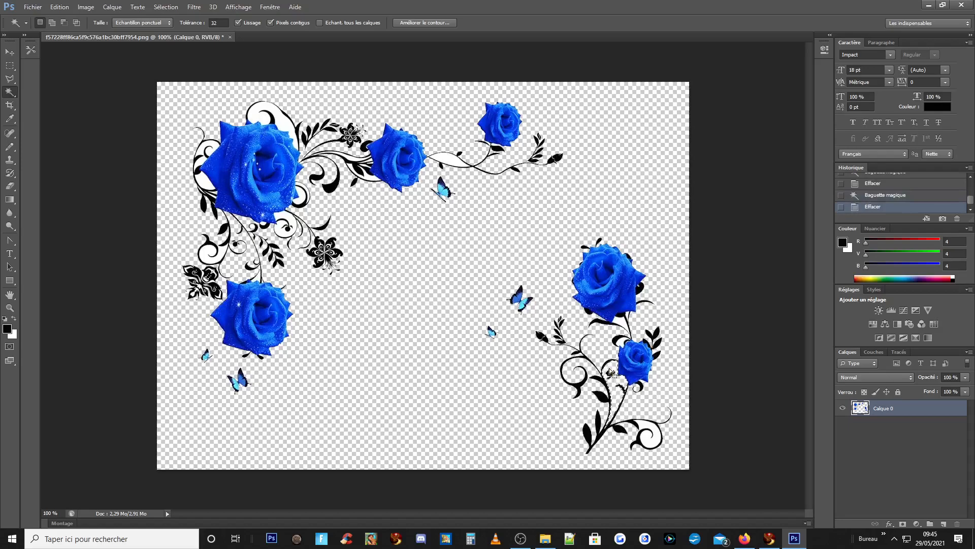
{"action": "left_click", "coordinate": [652, 443]}
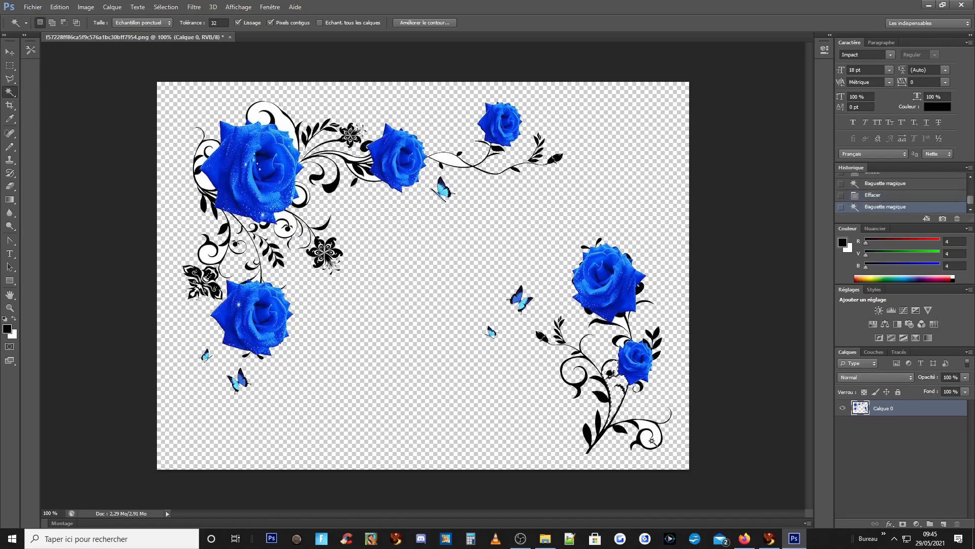
{"action": "key", "text": "Delete"}
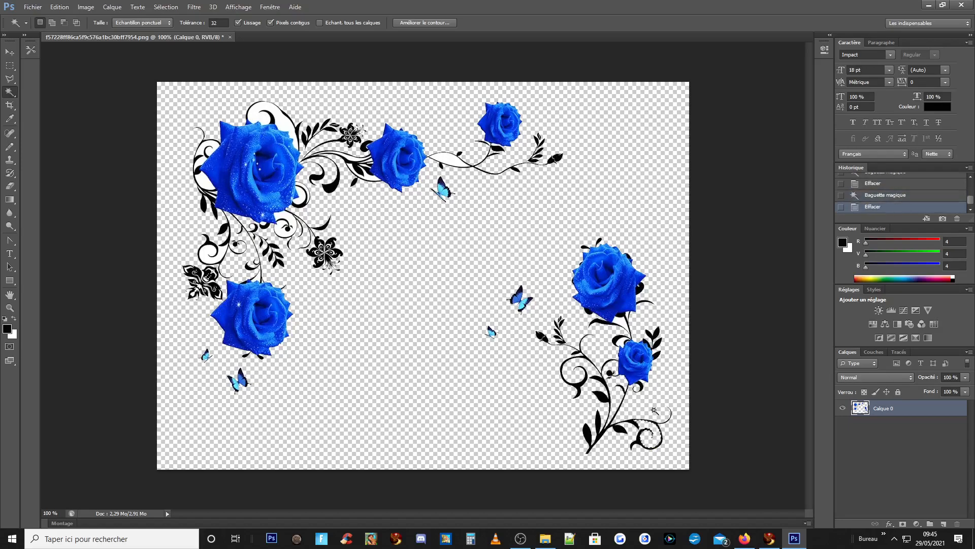
Step: Delete the white gaps among the stems just below the larger lower-right rose and clear the selection
{"action": "left_click", "coordinate": [614, 323]}
{"action": "key", "text": "Delete"}
{"action": "left_click", "coordinate": [628, 323]}
{"action": "key", "text": "Delete"}
{"action": "key", "text": "ctrl+d"}
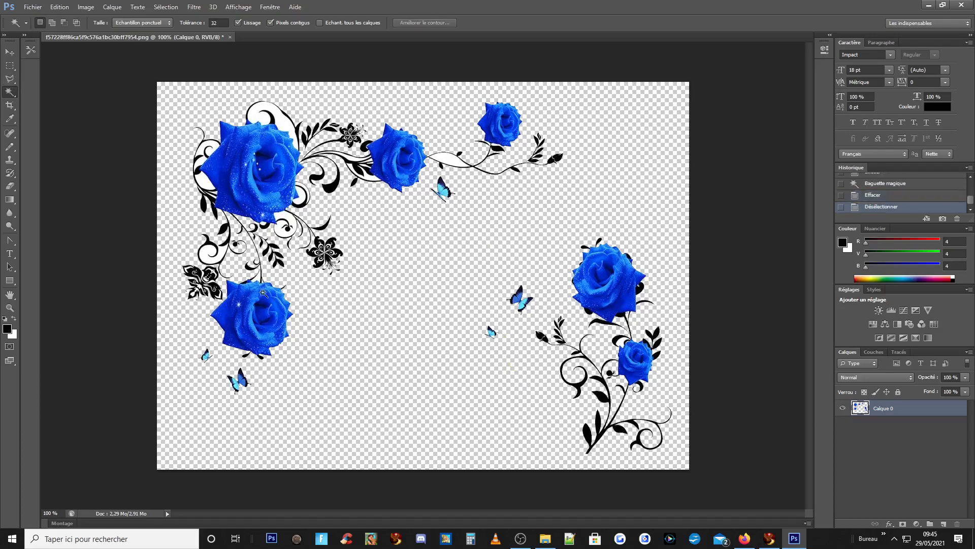
Step: Outline the white area inside the vine curl above the lower-left rose with the Polygonal Lasso, delete it and deselect
{"action": "left_click", "coordinate": [9, 79]}
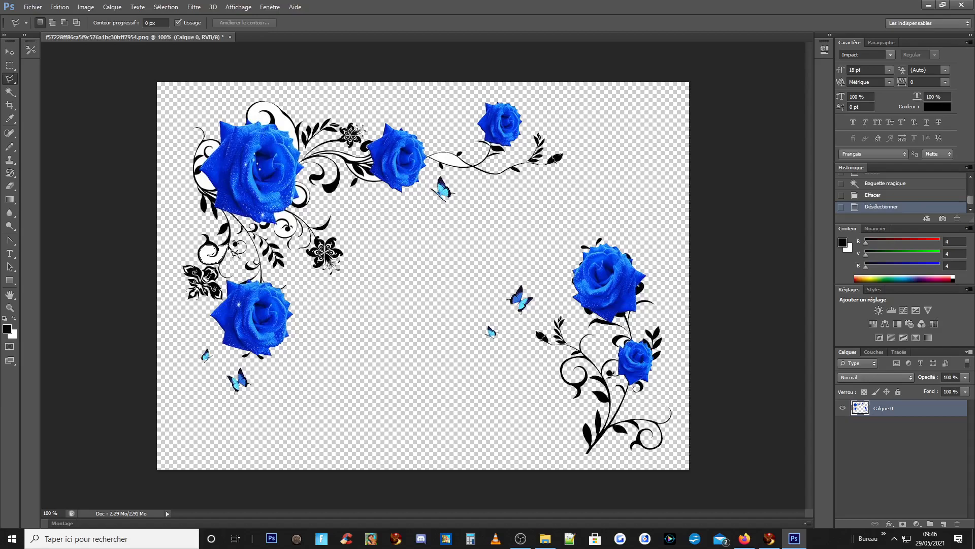
{"action": "left_click", "coordinate": [229, 245]}
{"action": "key", "text": "Delete"}
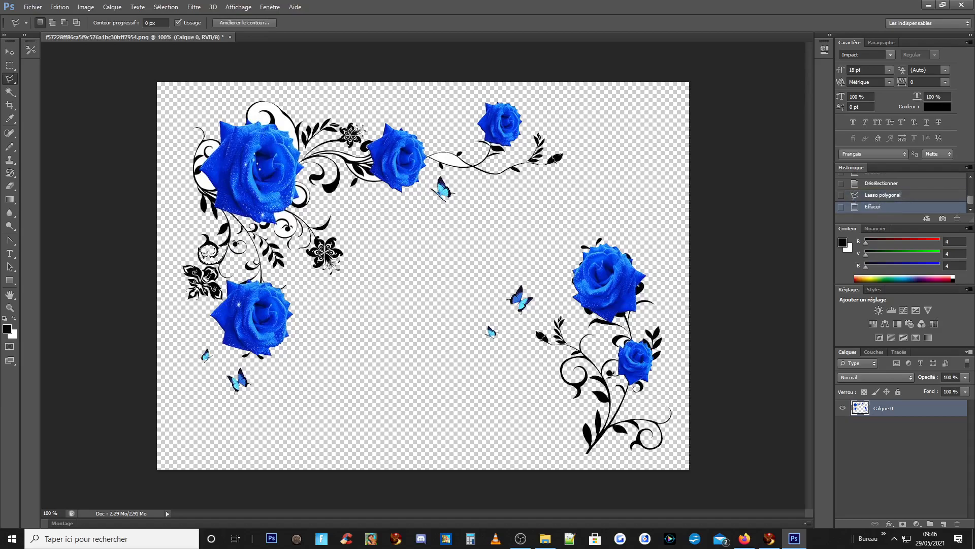
{"action": "key", "text": "ctrl+d"}
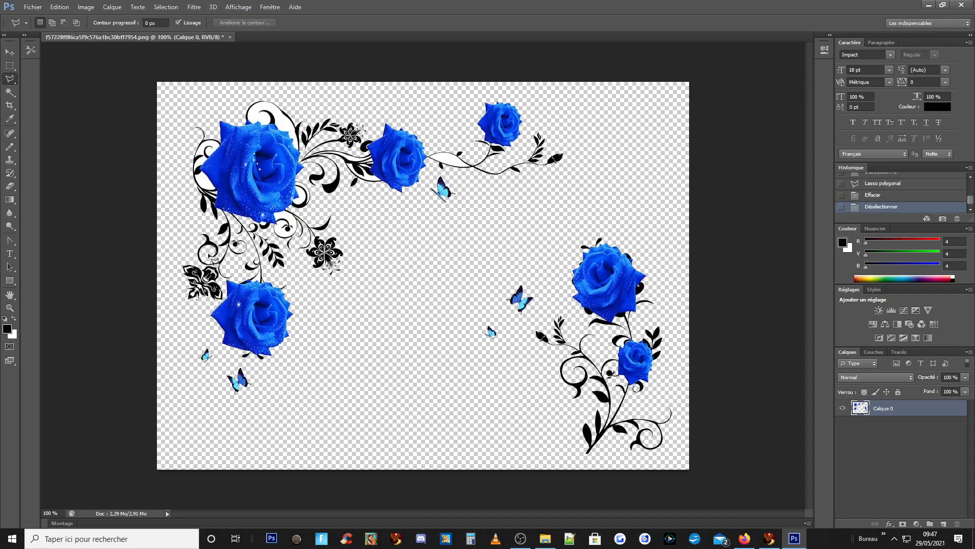
Step: Outline the white area inside the curl just above the leftmost black flower with the Polygonal Lasso, delete it and deselect
{"action": "left_click", "coordinate": [211, 250]}
{"action": "key", "text": "Delete"}
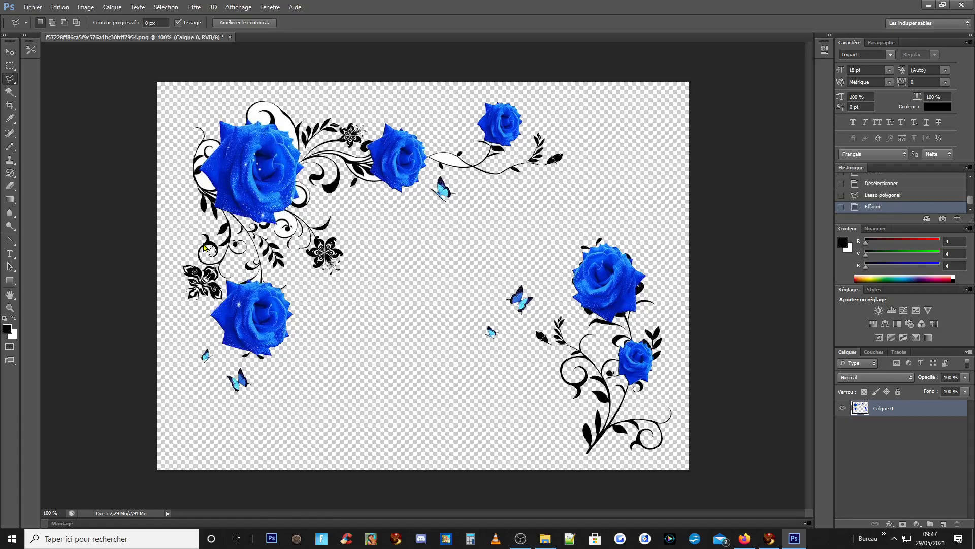
{"action": "key", "text": "ctrl+d"}
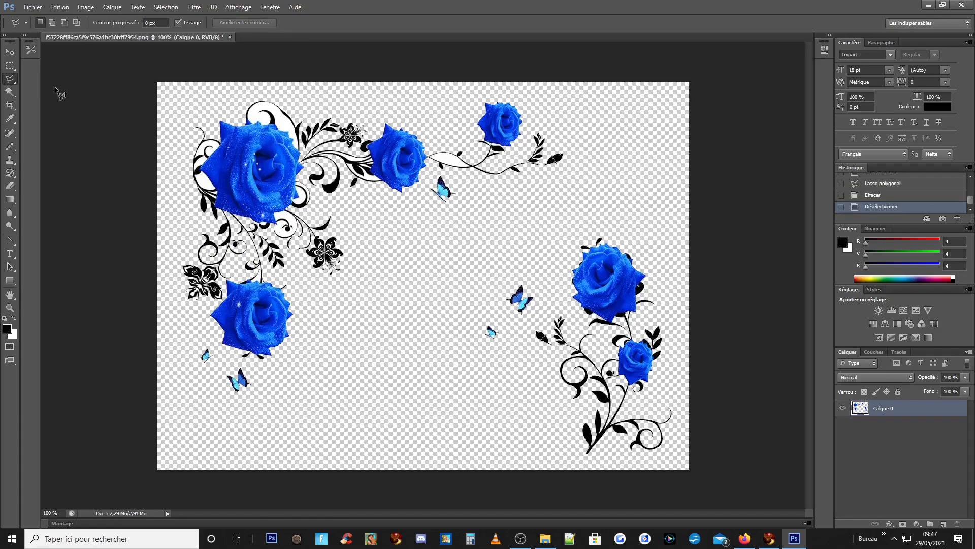
Step: Delete the white areas inside the curls beneath and at the lower-right edge of the large upper-left rose using the Magic Wand
{"action": "left_click", "coordinate": [9, 93]}
{"action": "left_click", "coordinate": [280, 229]}
{"action": "key", "text": "Delete"}
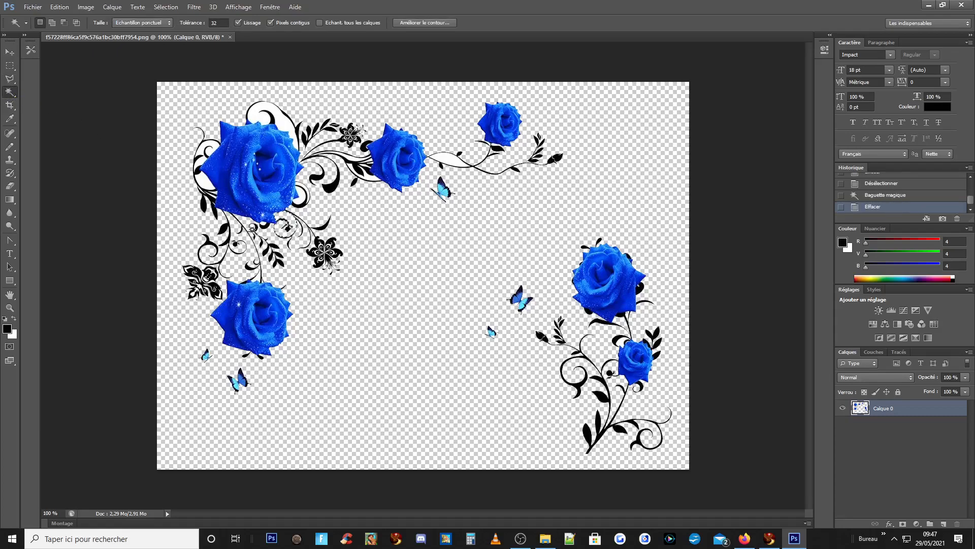
{"action": "left_click", "coordinate": [301, 199]}
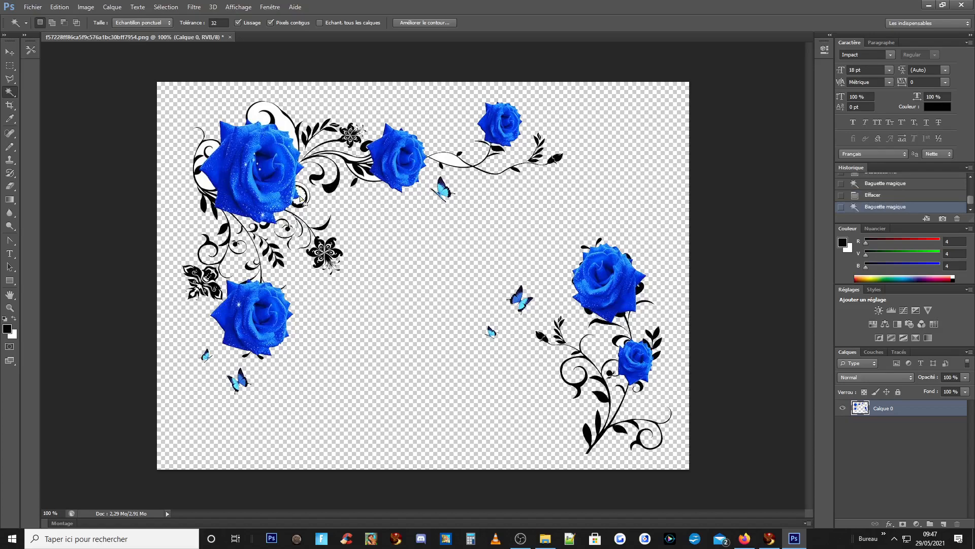
{"action": "key", "text": "Delete"}
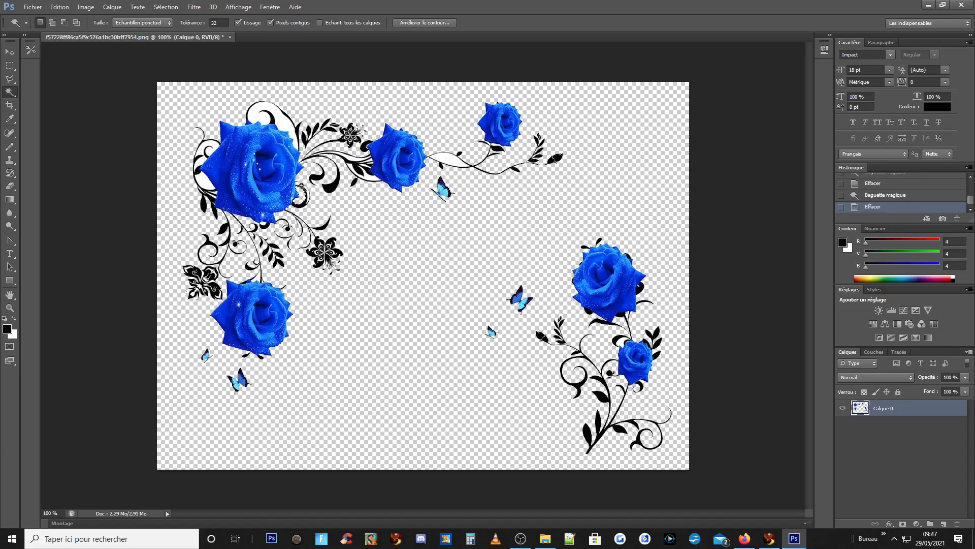
{"action": "left_click", "coordinate": [302, 189]}
{"action": "key", "text": "Delete"}
Step: Delete the white areas in the stem loop between the two upper roses and among the leaves left of the middle rose
{"action": "left_click", "coordinate": [443, 163]}
{"action": "left_click", "coordinate": [367, 180]}
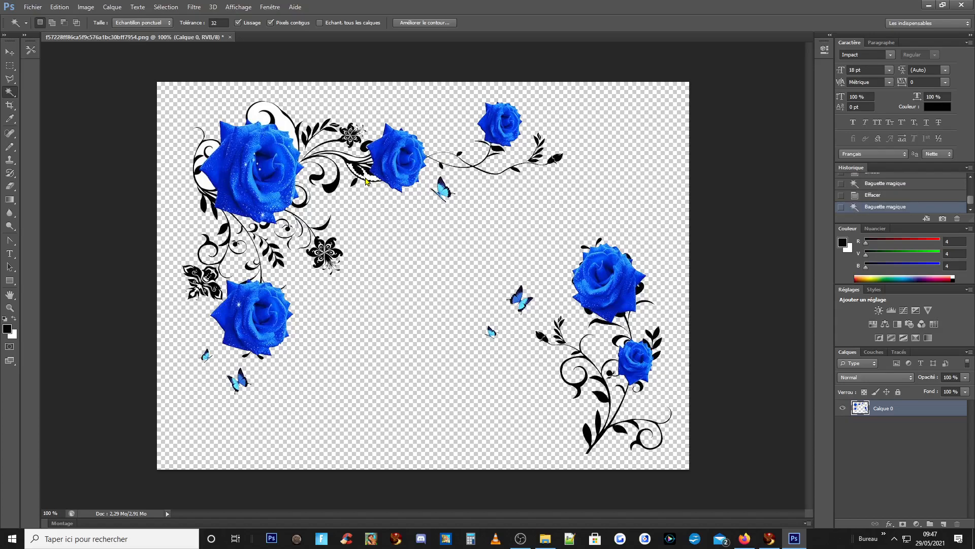
{"action": "key", "text": "Delete"}
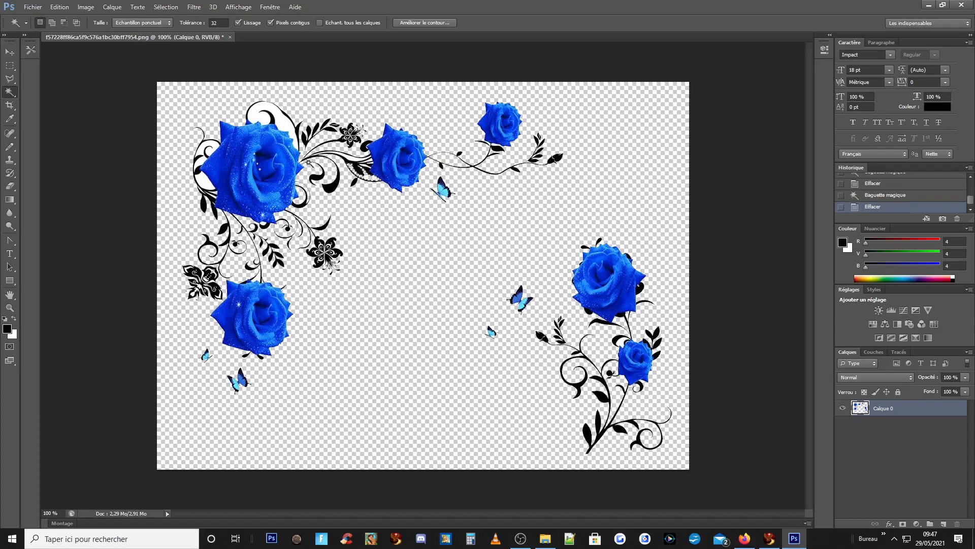
{"action": "left_click", "coordinate": [354, 159]}
{"action": "key", "text": "Delete"}
{"action": "left_click", "coordinate": [370, 159]}
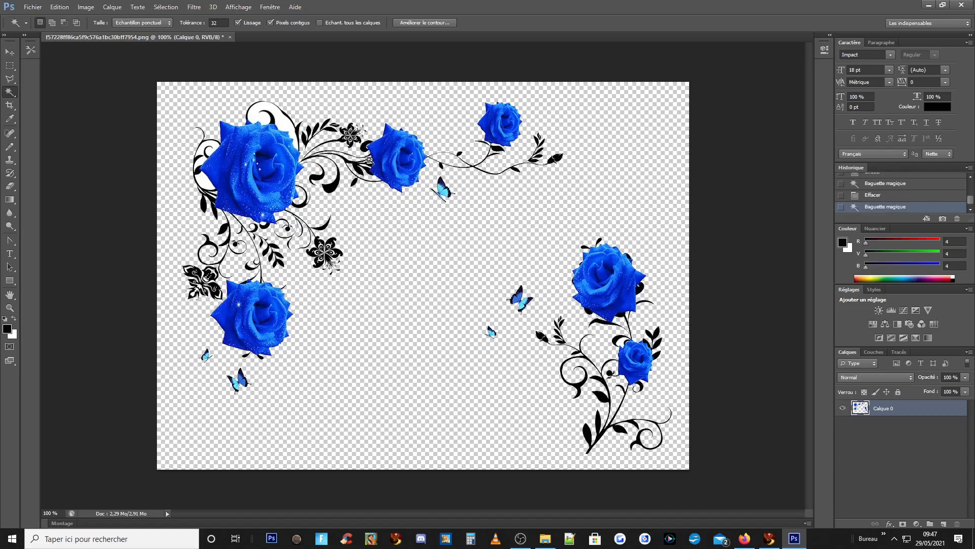
{"action": "key", "text": "Delete"}
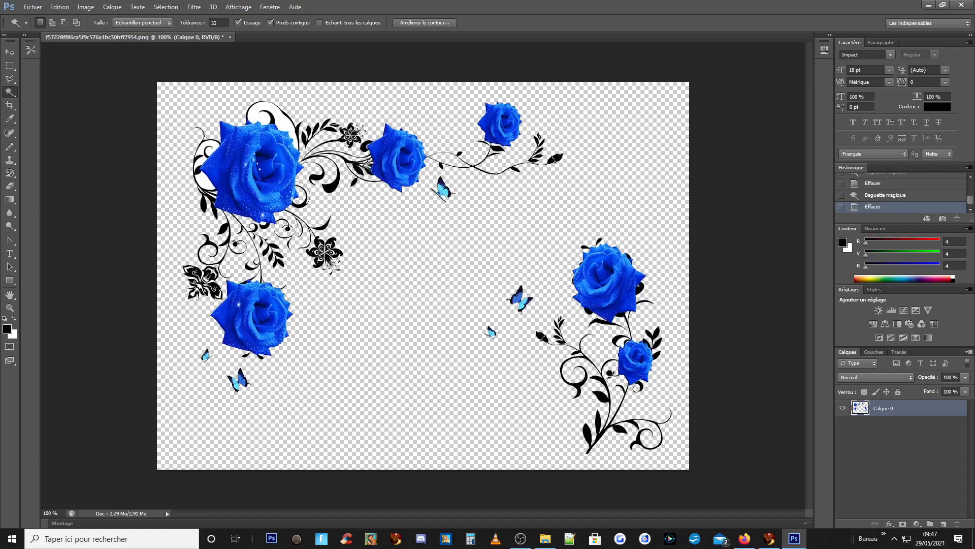
{"action": "left_click", "coordinate": [364, 168]}
{"action": "left_click", "coordinate": [366, 169]}
{"action": "key", "text": "Delete"}
Step: Delete the white areas inside the curl above the large upper-left rose and between that rose and the vine on its left
{"action": "left_click", "coordinate": [279, 121]}
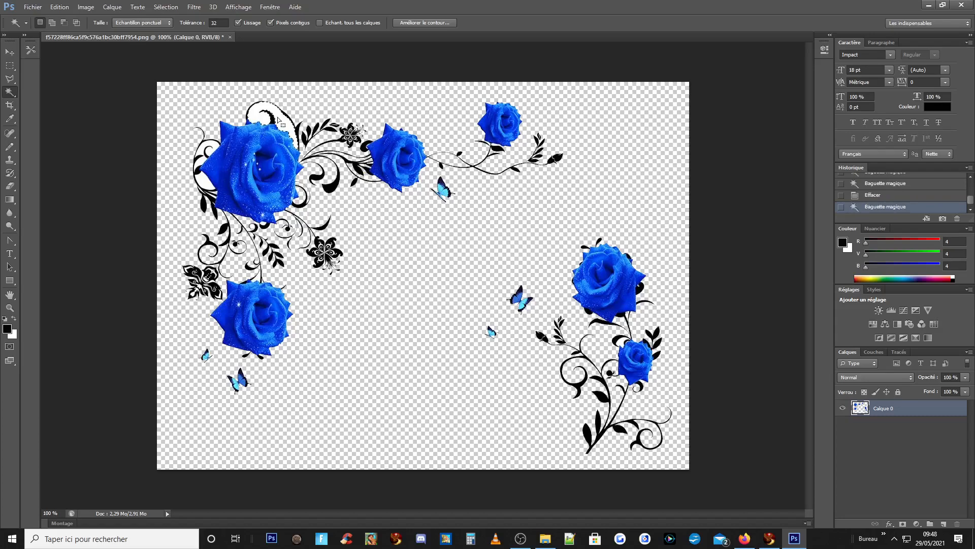
{"action": "key", "text": "Delete"}
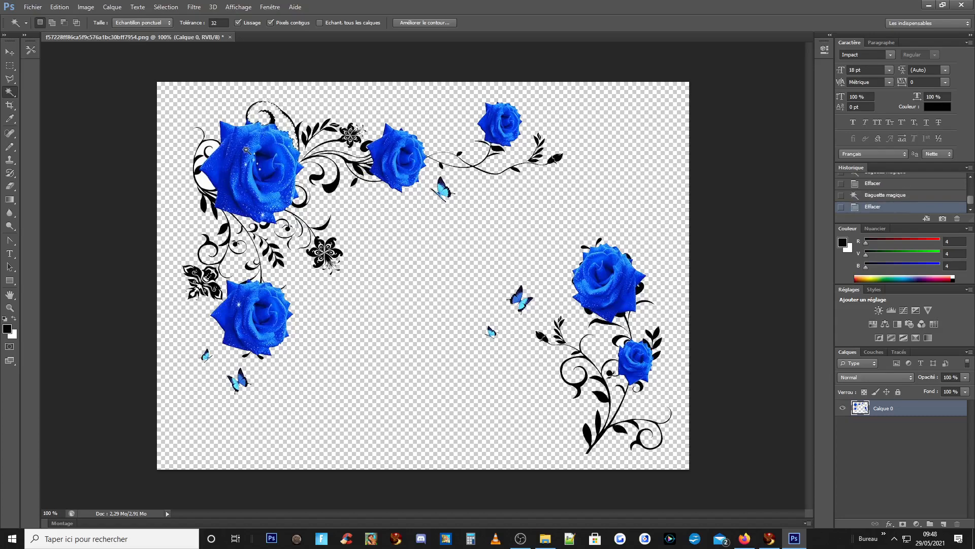
{"action": "left_click", "coordinate": [210, 152]}
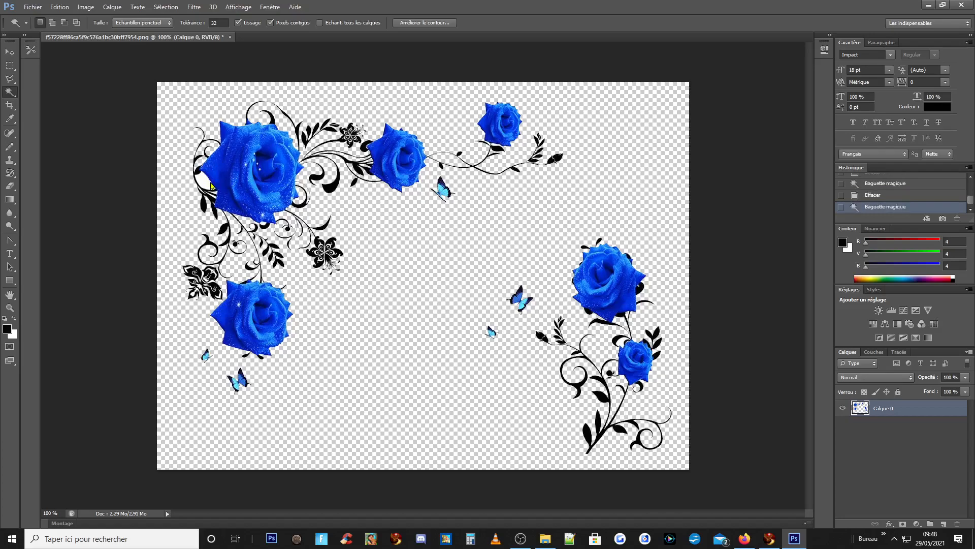
{"action": "left_click", "coordinate": [205, 181]}
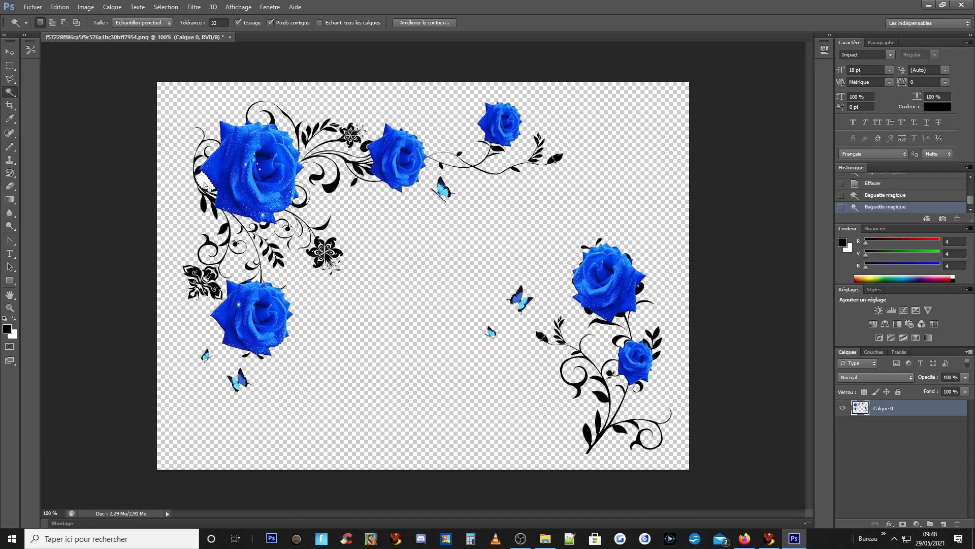
{"action": "key", "text": "Delete"}
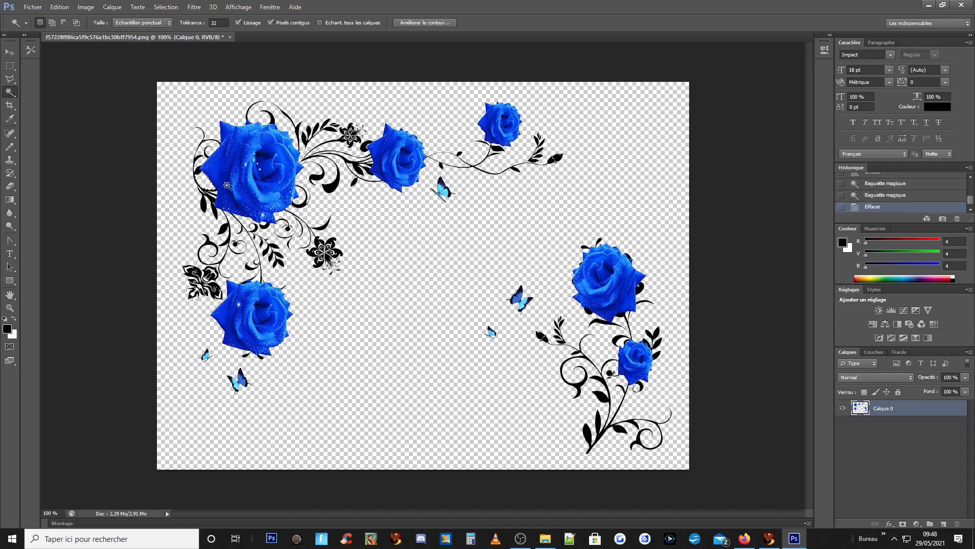
Step: Delete the small white gaps between the leaves and the lower-left edge of the large rose, and clear the selection
{"action": "left_click", "coordinate": [217, 197]}
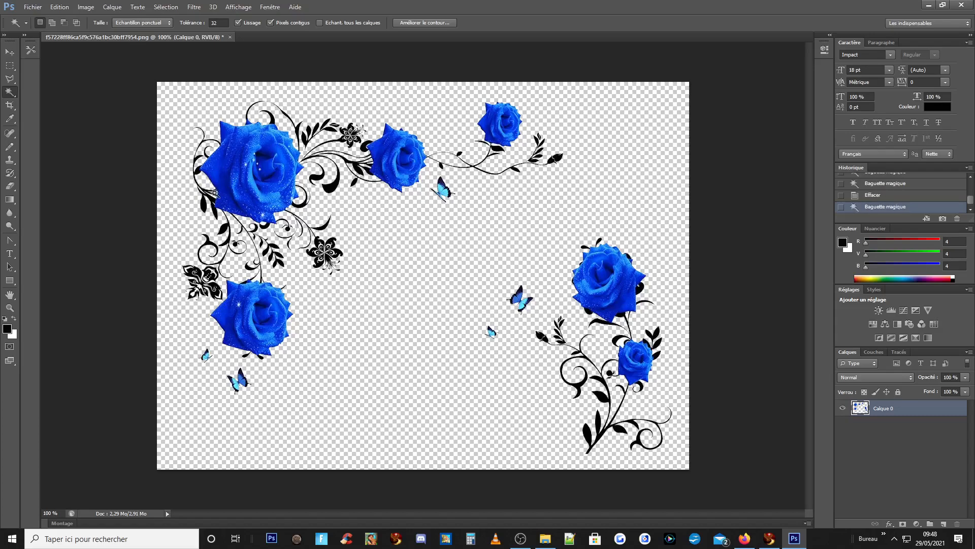
{"action": "left_click", "coordinate": [214, 193]}
{"action": "key", "text": "Delete"}
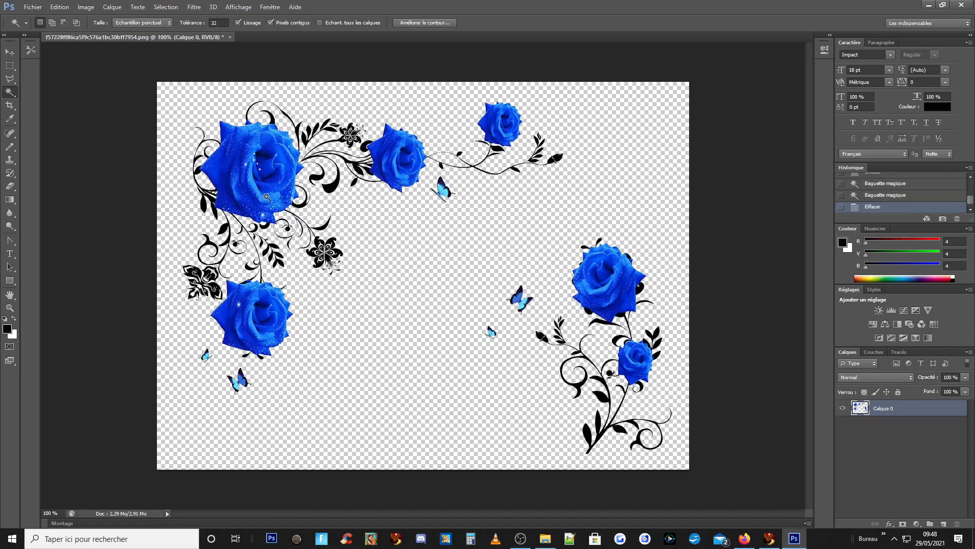
{"action": "left_click", "coordinate": [215, 199]}
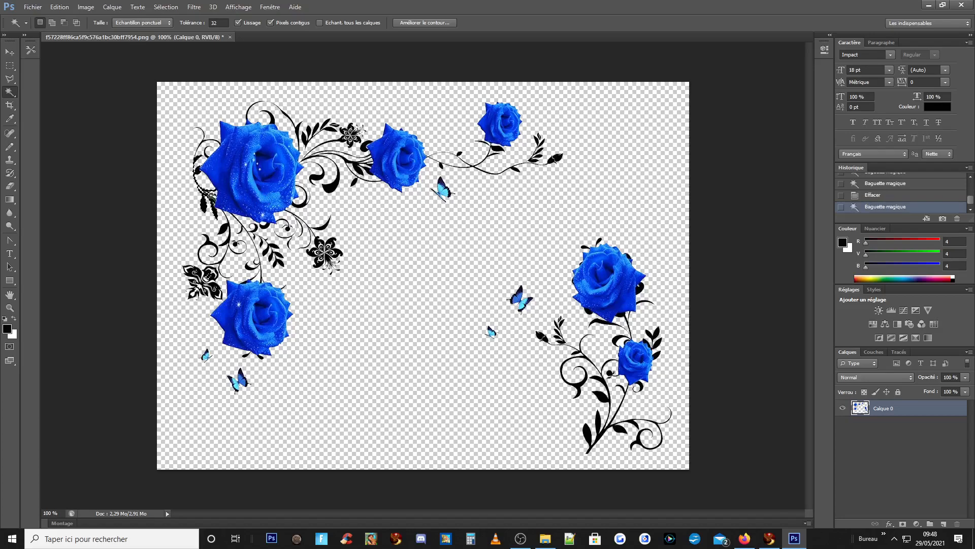
{"action": "key", "text": "ctrl+d"}
{"action": "left_click", "coordinate": [215, 199]}
{"action": "key", "text": "Delete"}
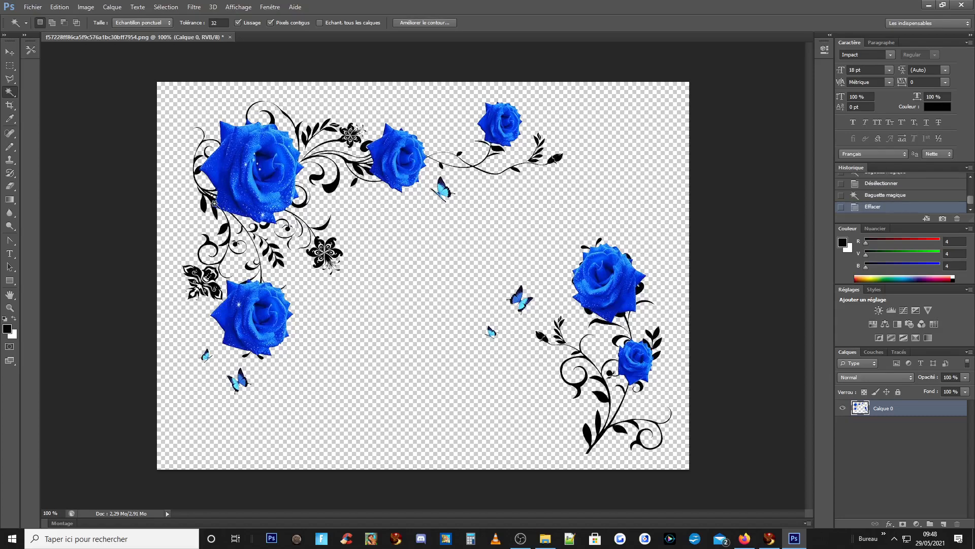
{"action": "left_click", "coordinate": [214, 204]}
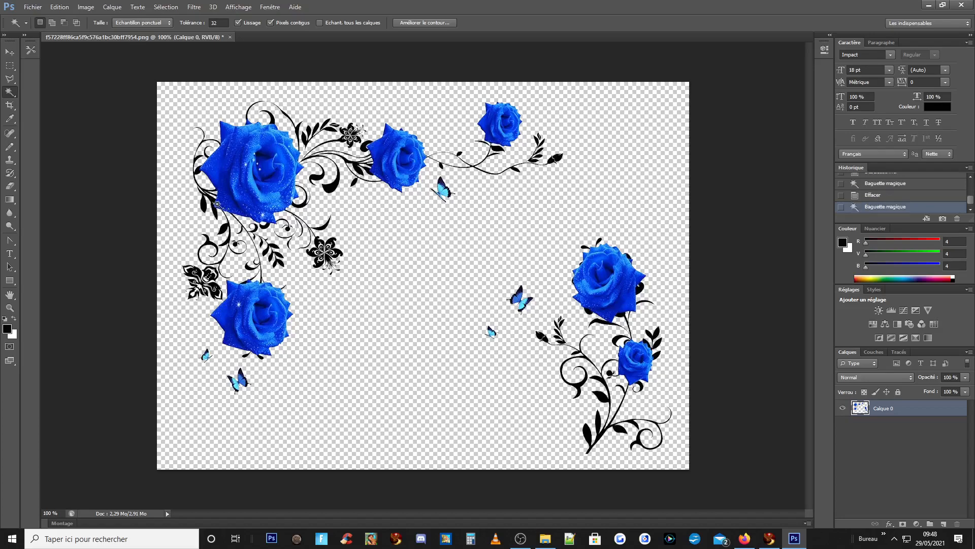
{"action": "key", "text": "Delete"}
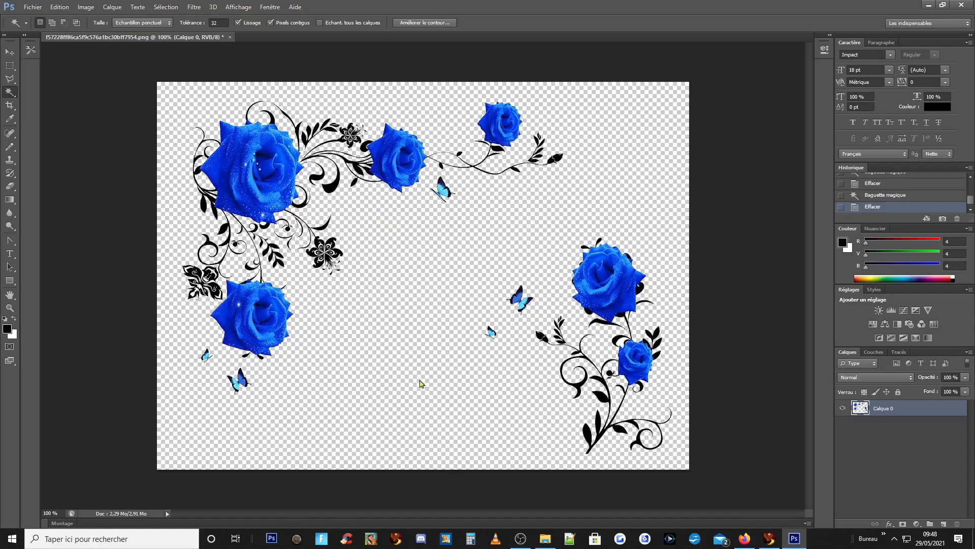
{"action": "key", "text": "ctrl+d"}
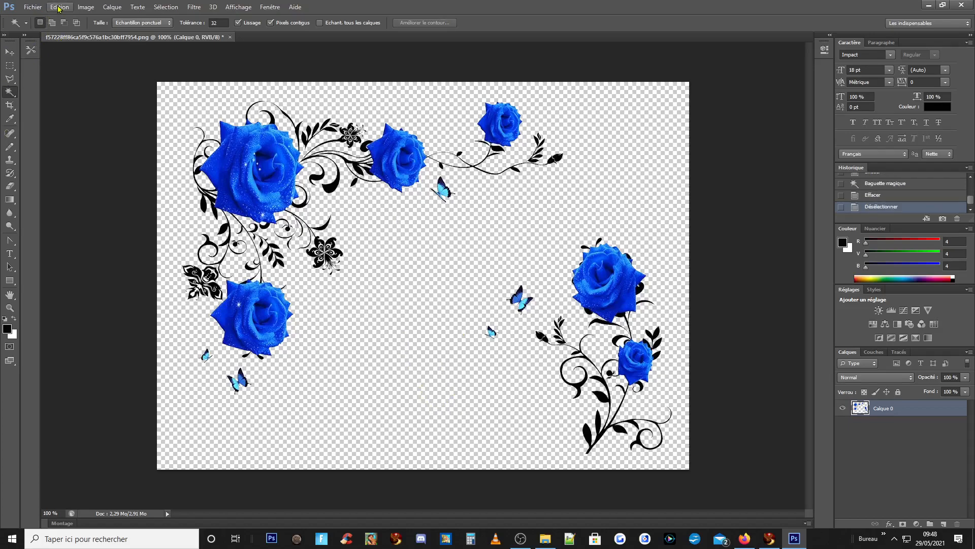
Step: Select the lower-right rose group with the Rectangular Marquee and try to adjust it with Free Transform
{"action": "left_click", "coordinate": [10, 66]}
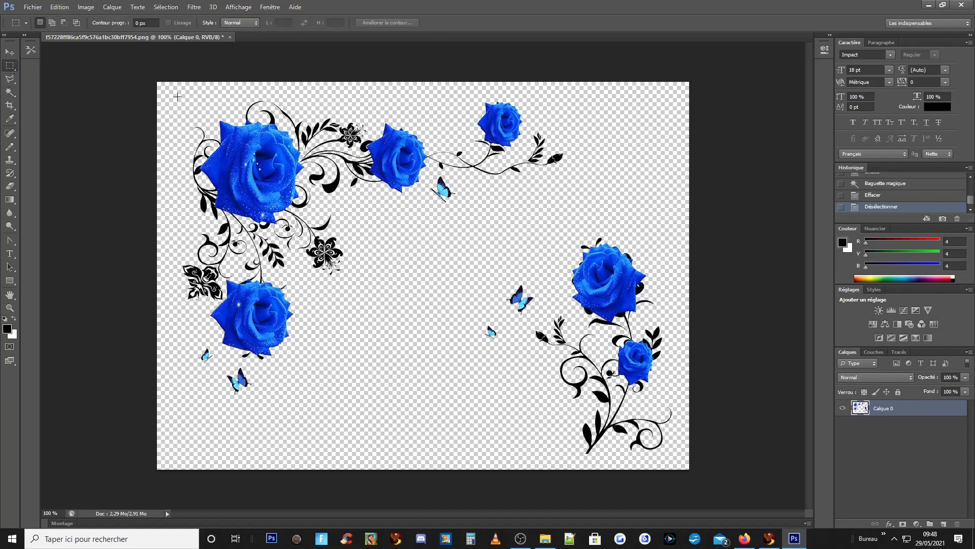
{"action": "left_click_drag", "start_coordinate": [157, 82], "coordinate": [110, 210]}
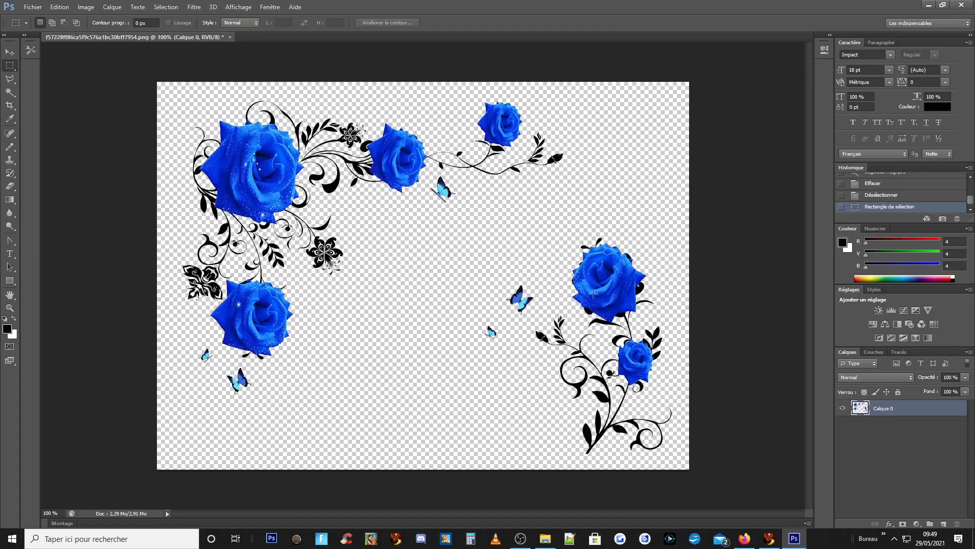
{"action": "left_click_drag", "start_coordinate": [531, 427], "coordinate": [689, 478]}
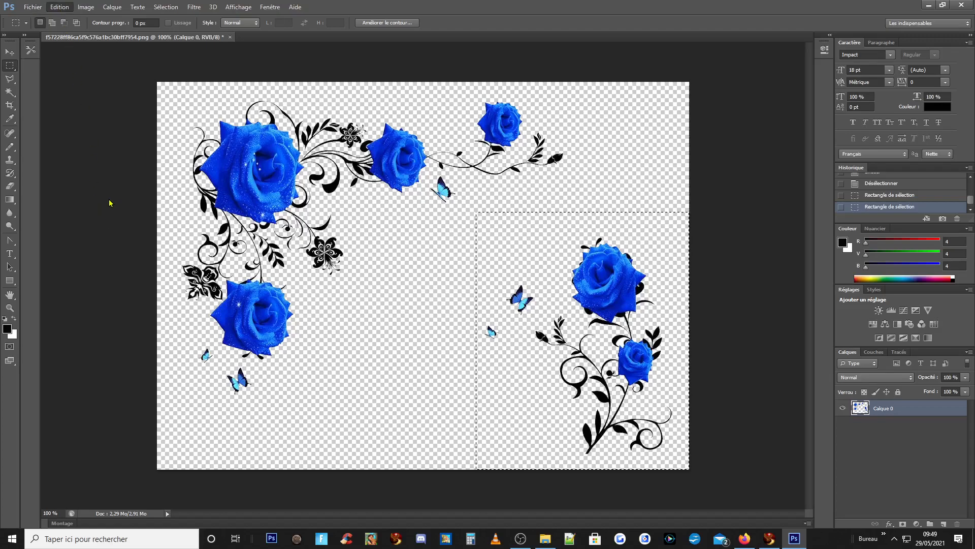
{"action": "key", "text": "ctrl+t"}
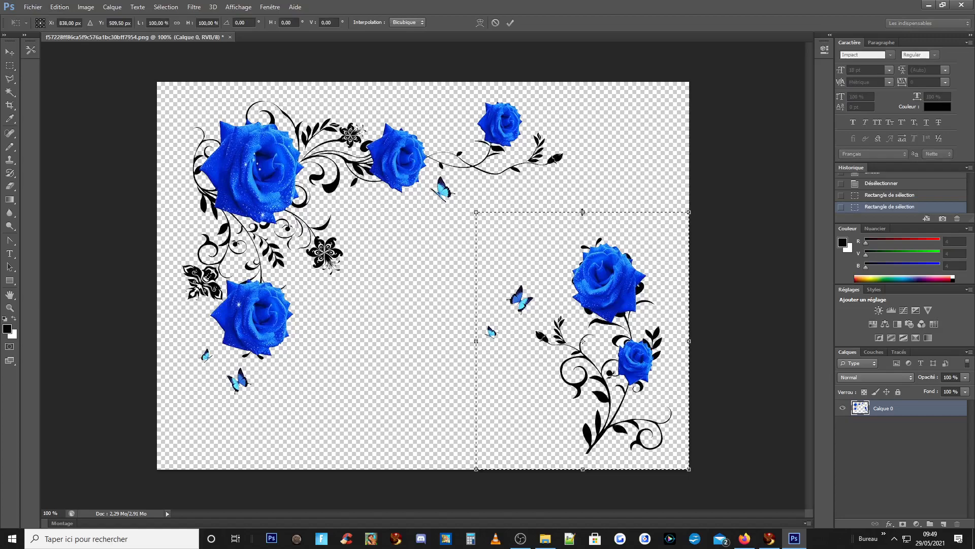
{"action": "left_click_drag", "start_coordinate": [477, 213], "coordinate": [559, 282]}
{"action": "left_click_drag", "start_coordinate": [495, 336], "coordinate": [476, 212]}
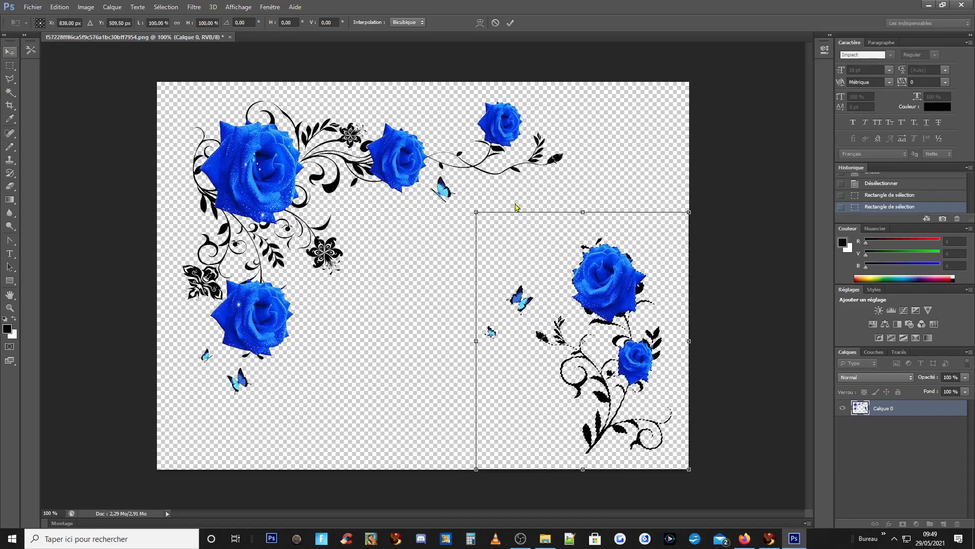
{"action": "key", "text": "Return"}
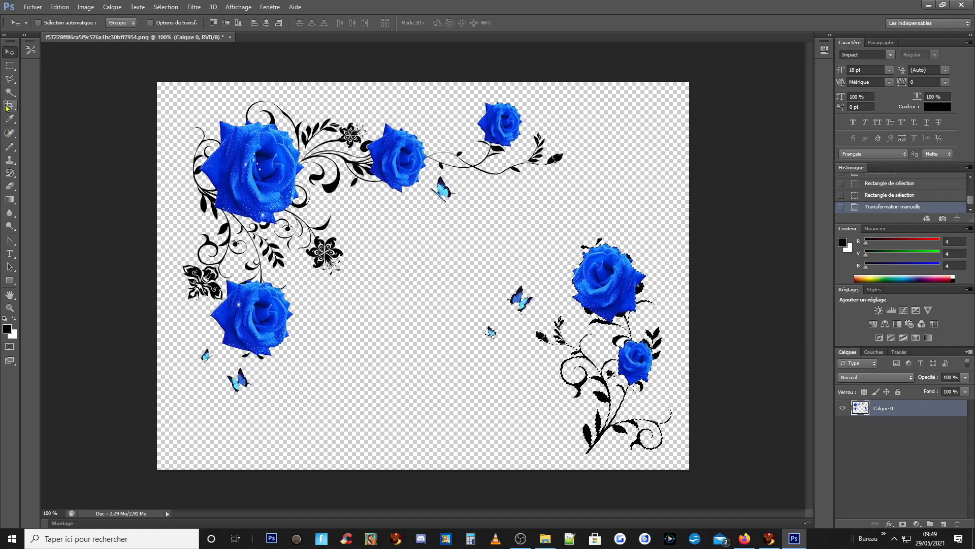
Step: Select the upper-left rose ornament with the Rectangular Marquee, copy it and paste it into a new document
{"action": "left_click", "coordinate": [9, 65]}
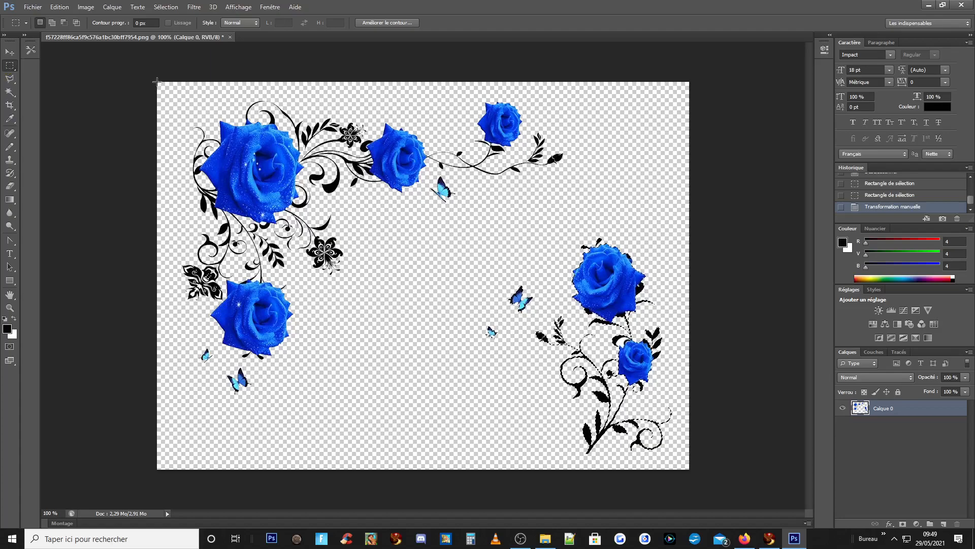
{"action": "left_click_drag", "start_coordinate": [157, 82], "coordinate": [567, 421]}
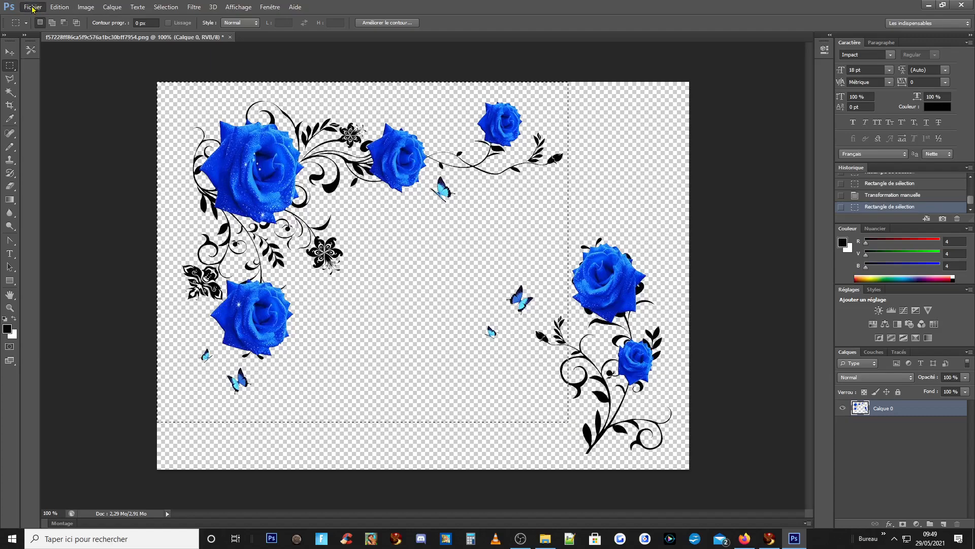
{"action": "key", "text": "ctrl+n"}
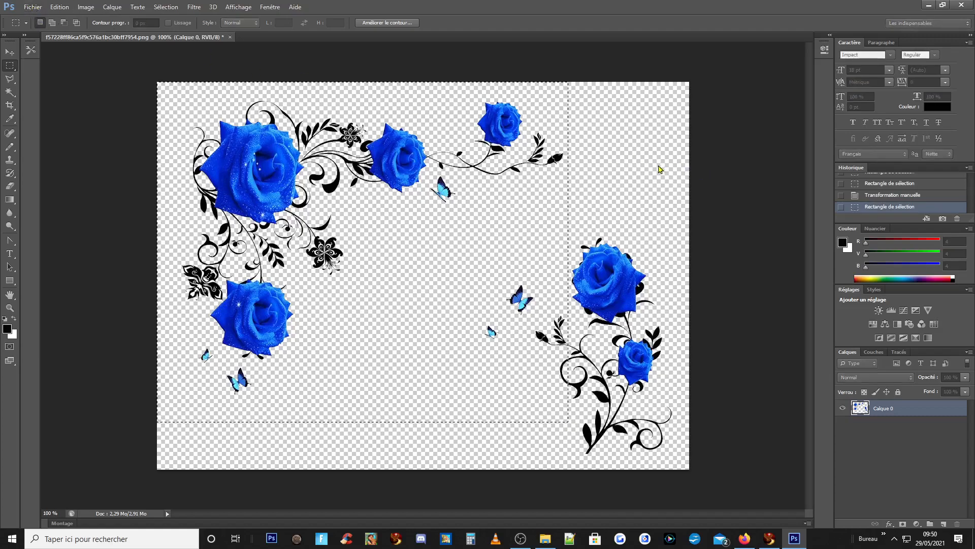
{"action": "left_click", "coordinate": [623, 136]}
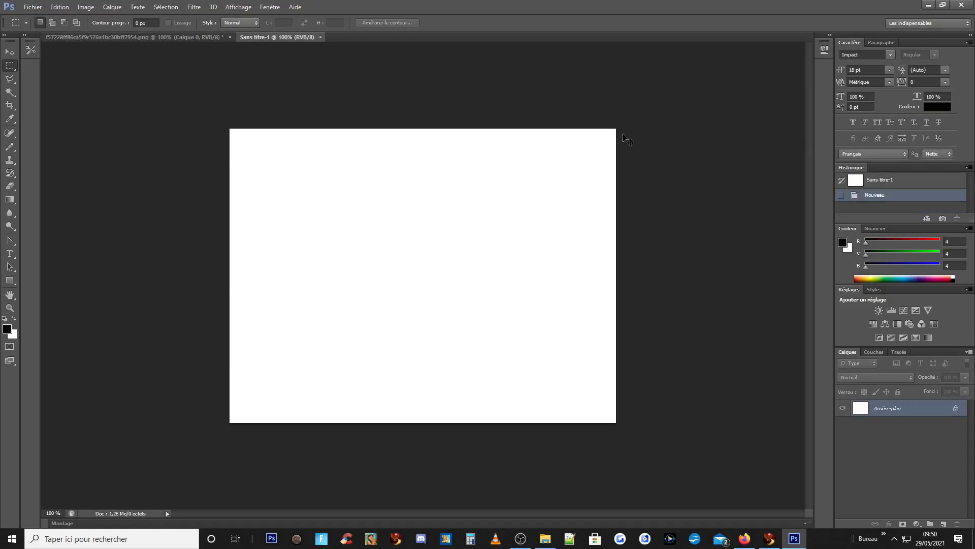
{"action": "key", "text": "ctrl+v"}
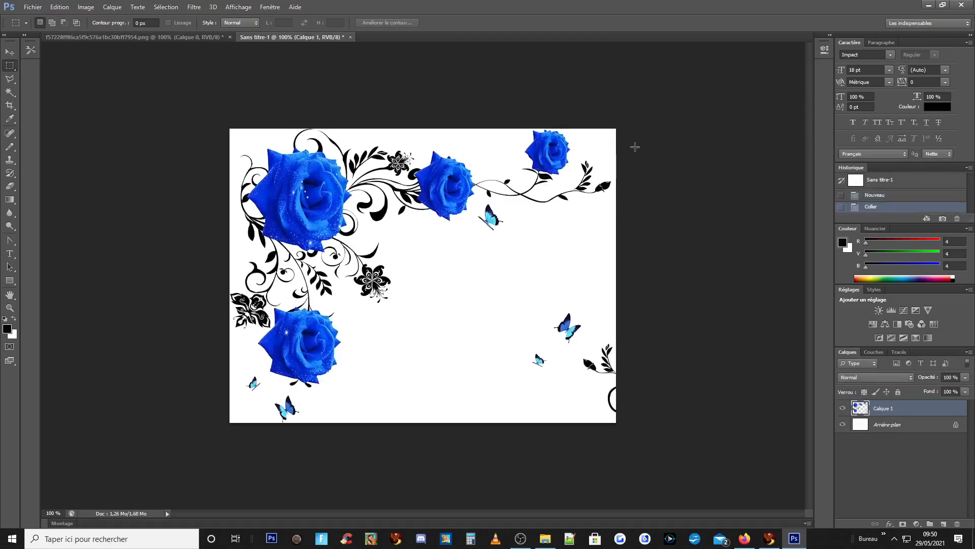
Step: Erase the stray butterflies and vine fragments from the lower right of the pasted layer, and delete the Arrière-plan layer
{"action": "left_click", "coordinate": [9, 188]}
{"action": "mouse_move", "coordinate": [557, 316]}
{"action": "left_mouse_down"}
{"action": "mouse_move", "coordinate": [617, 373]}
{"action": "mouse_move", "coordinate": [589, 376]}
{"action": "mouse_move", "coordinate": [544, 359]}
{"action": "mouse_move", "coordinate": [608, 390]}
{"action": "mouse_move", "coordinate": [607, 349]}
{"action": "mouse_move", "coordinate": [544, 353]}
{"action": "mouse_move", "coordinate": [553, 329]}
{"action": "mouse_move", "coordinate": [517, 373]}
{"action": "mouse_move", "coordinate": [520, 329]}
{"action": "mouse_move", "coordinate": [485, 344]}
{"action": "mouse_move", "coordinate": [495, 358]}
{"action": "mouse_move", "coordinate": [552, 358]}
{"action": "left_mouse_up"}
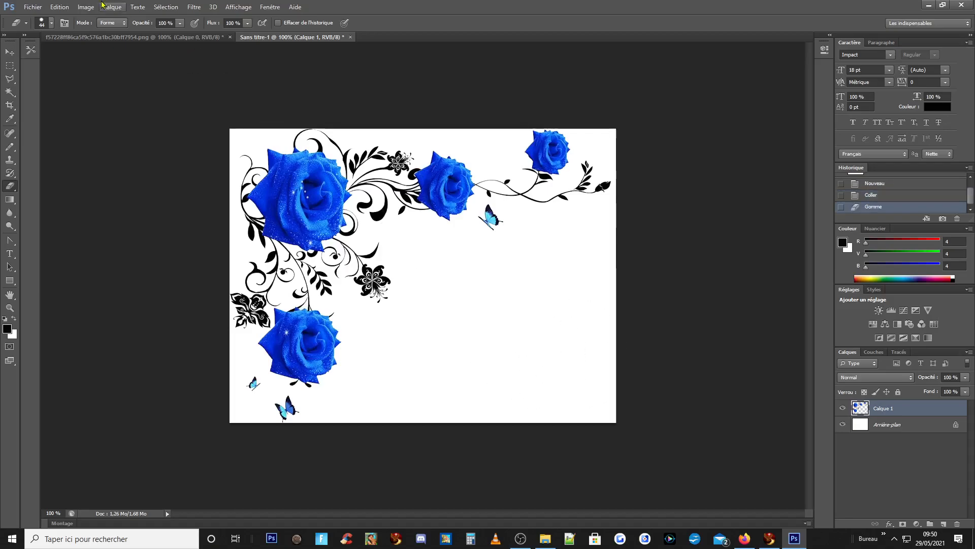
{"action": "left_click", "coordinate": [887, 432]}
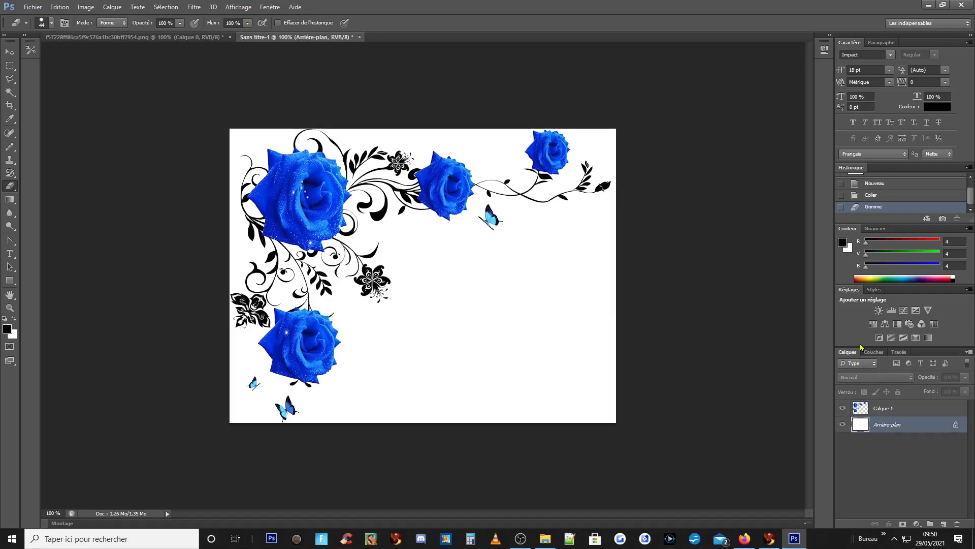
{"action": "key", "text": "Delete"}
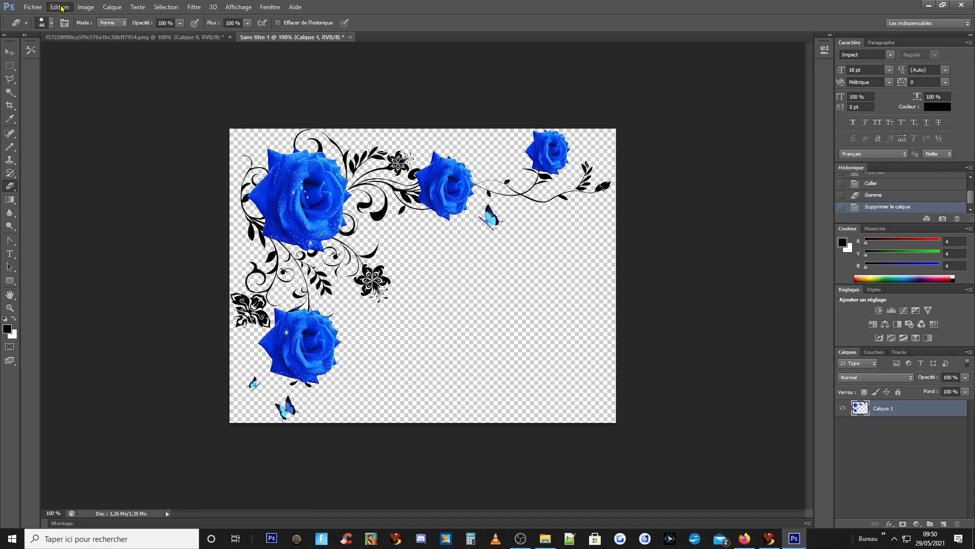
Step: Scale the rose ornament down to about 45% width and 38% height with Free Transform, keeping it in the upper-left corner
{"action": "key", "text": "ctrl+t"}
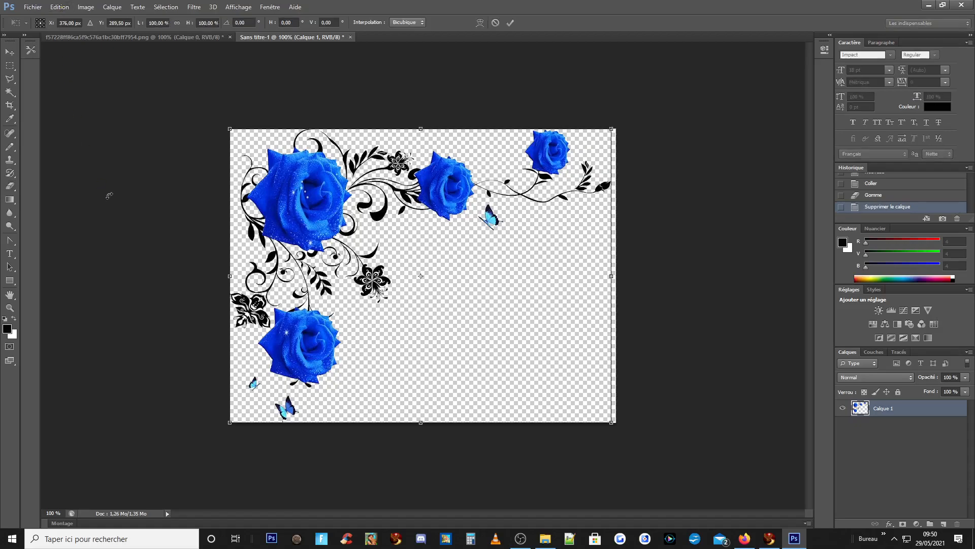
{"action": "left_click_drag", "start_coordinate": [609, 130], "coordinate": [313, 366]}
{"action": "left_click_drag", "start_coordinate": [239, 379], "coordinate": [245, 147]}
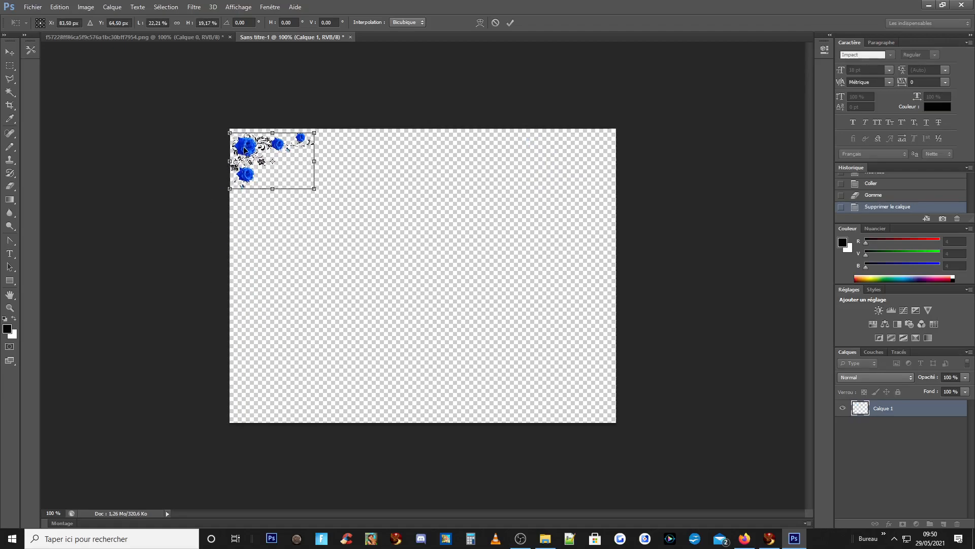
{"action": "left_click_drag", "start_coordinate": [314, 157], "coordinate": [402, 157]}
{"action": "left_click_drag", "start_coordinate": [318, 187], "coordinate": [316, 243]}
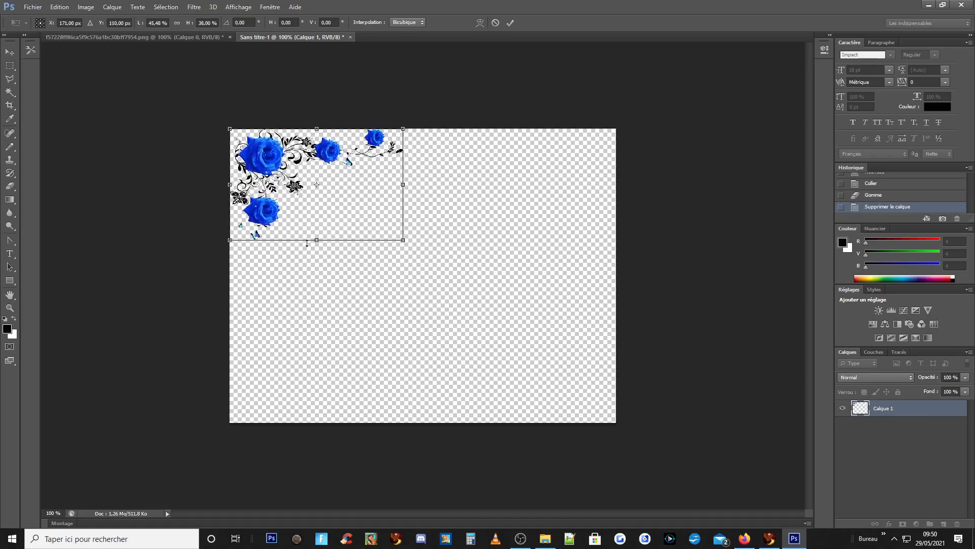
{"action": "left_click", "coordinate": [8, 47]}
{"action": "key", "text": "Return"}
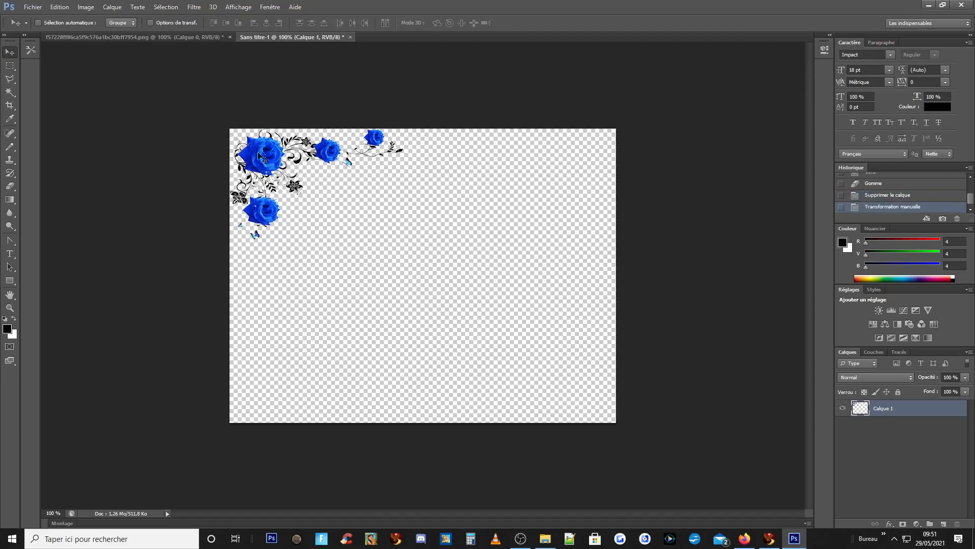
Step: Duplicate the ornament layer and move the copy to the upper-right part of the canvas
{"action": "left_click", "coordinate": [124, 27]}
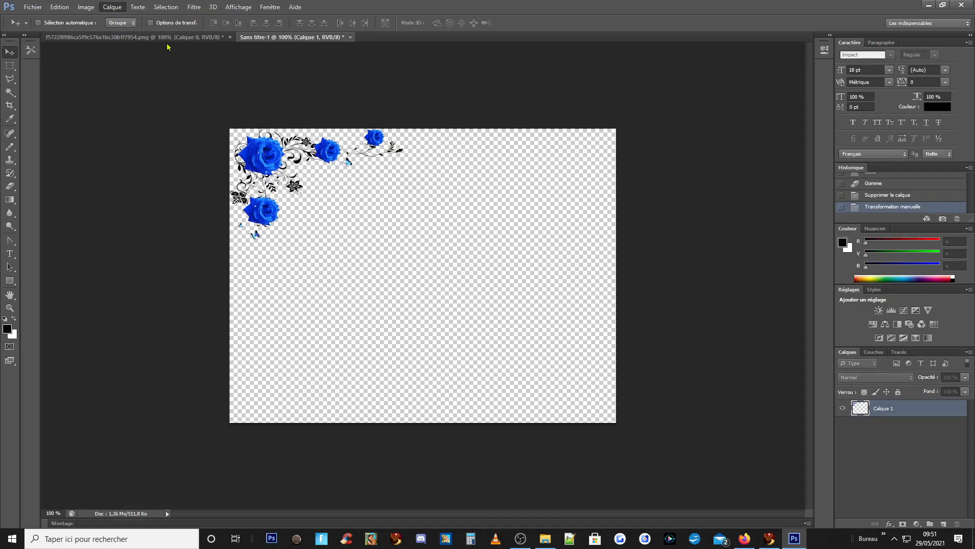
{"action": "left_click", "coordinate": [586, 169]}
{"action": "left_click_drag", "start_coordinate": [258, 162], "coordinate": [458, 159]}
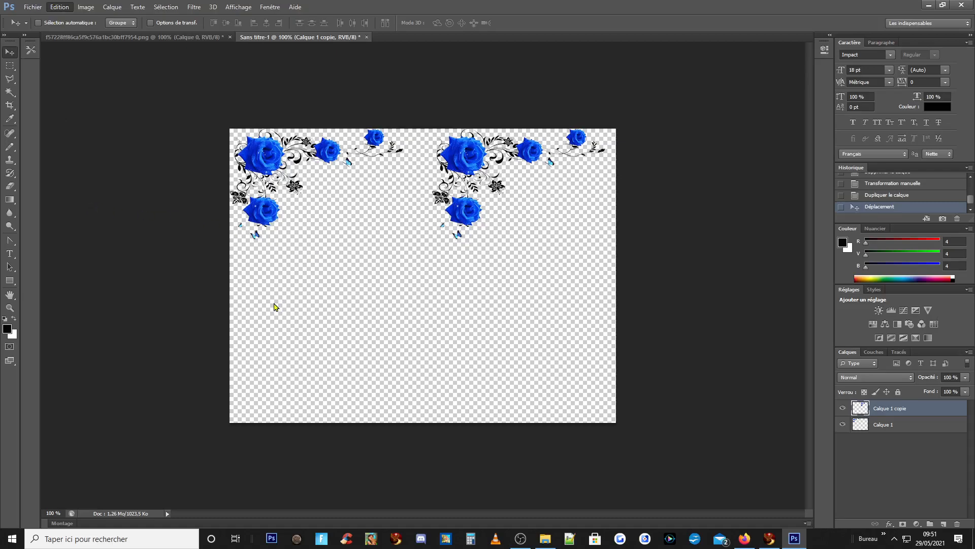
Step: Rotate the copy 90° counter-clockwise and another 180°, and place it along the upper edge beside the original ornament
{"action": "left_click_drag", "start_coordinate": [492, 241], "coordinate": [261, 396]}
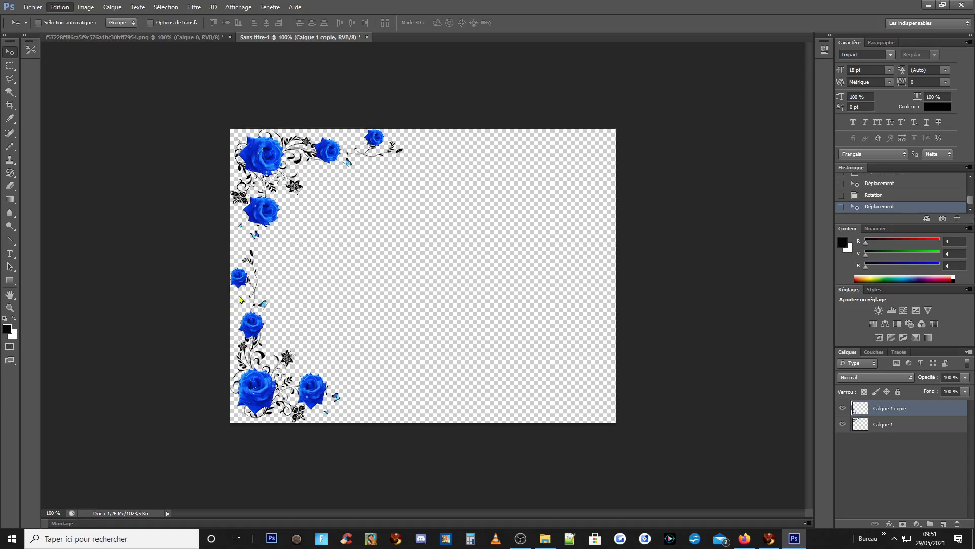
{"action": "left_click", "coordinate": [241, 286]}
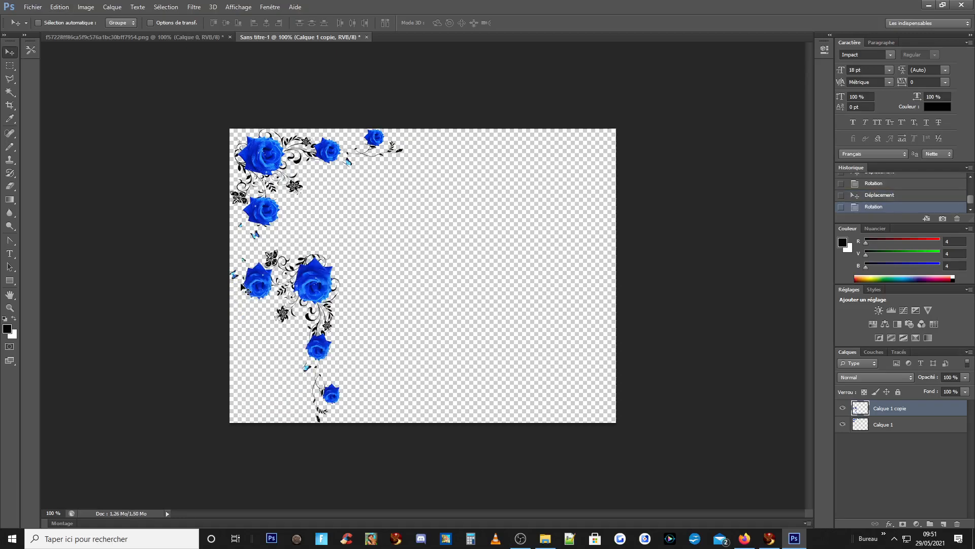
{"action": "left_click_drag", "start_coordinate": [315, 284], "coordinate": [584, 165]}
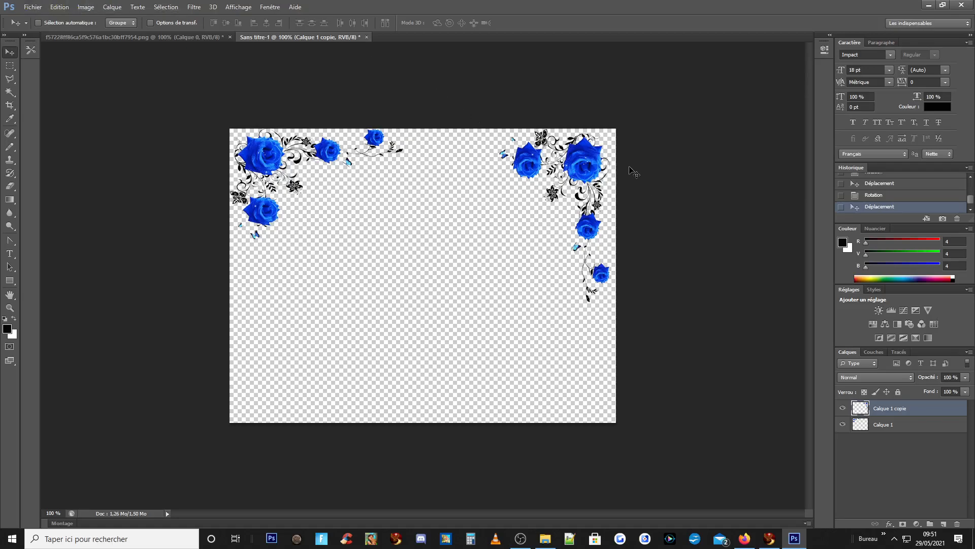
{"action": "left_click_drag", "start_coordinate": [579, 160], "coordinate": [486, 161]}
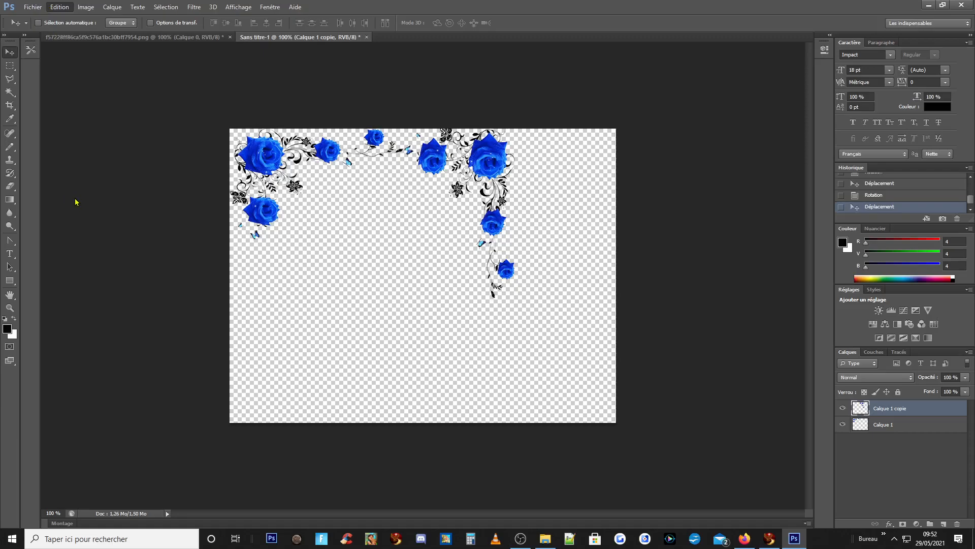
Step: Stretch the ornament copy horizontally to about 129% with Free Transform
{"action": "key", "text": "ctrl+t"}
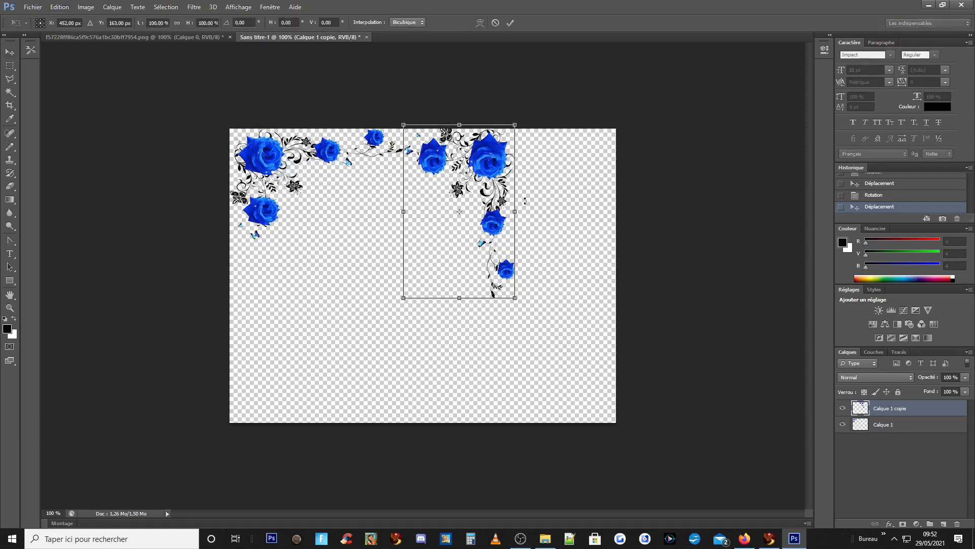
{"action": "left_click_drag", "start_coordinate": [512, 212], "coordinate": [545, 209]}
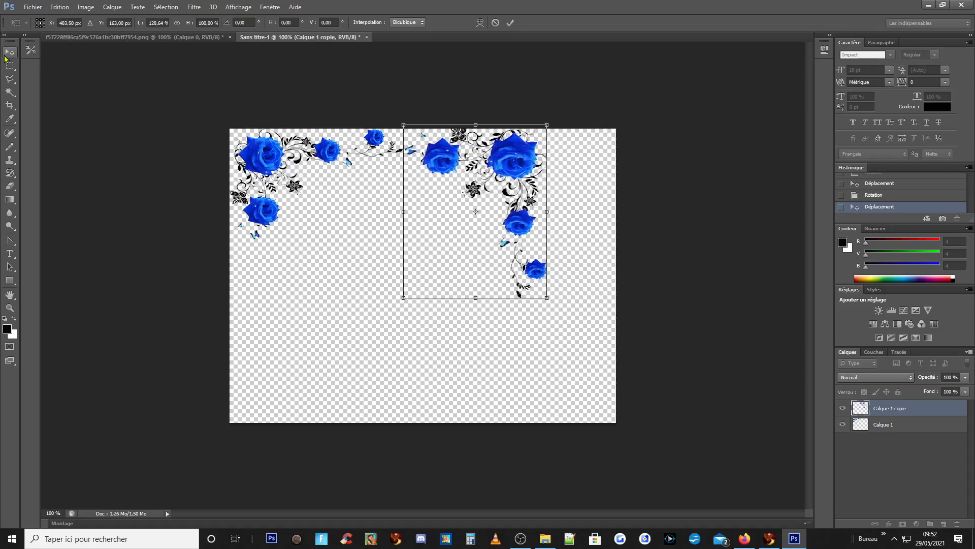
{"action": "double_click", "coordinate": [458, 204]}
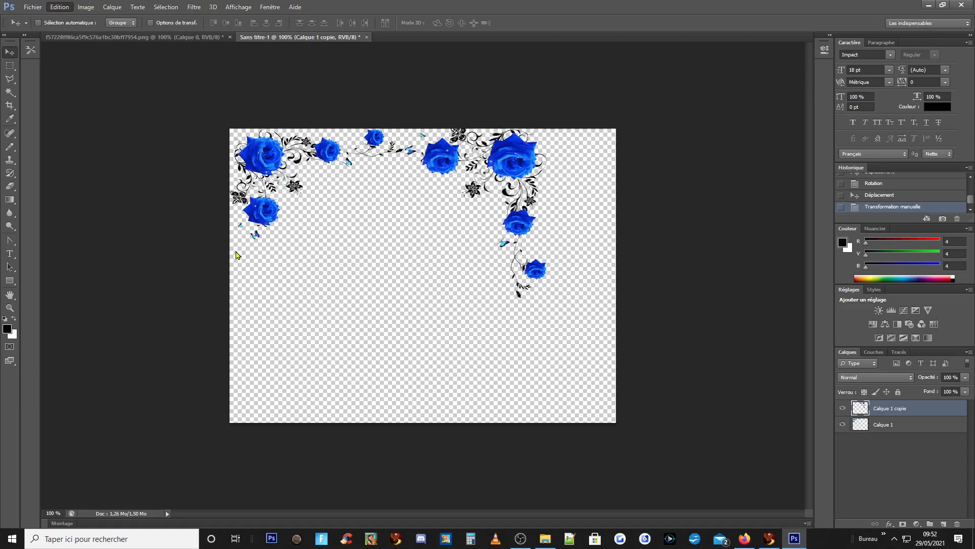
Step: Rotate the ornament copy about 179.5° with Free Transform and place it in the lower-left corner of the canvas
{"action": "key", "text": "ctrl+t"}
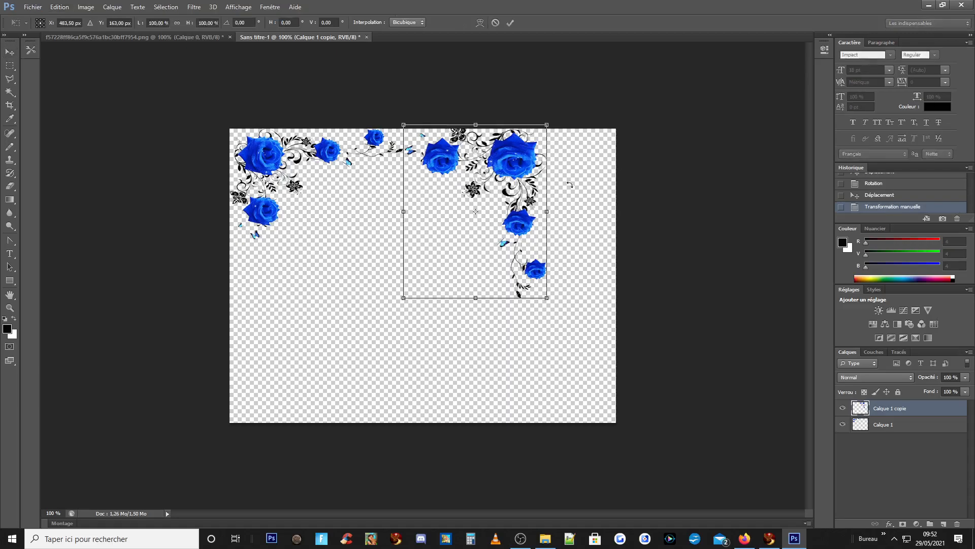
{"action": "left_click_drag", "start_coordinate": [548, 125], "coordinate": [381, 345]}
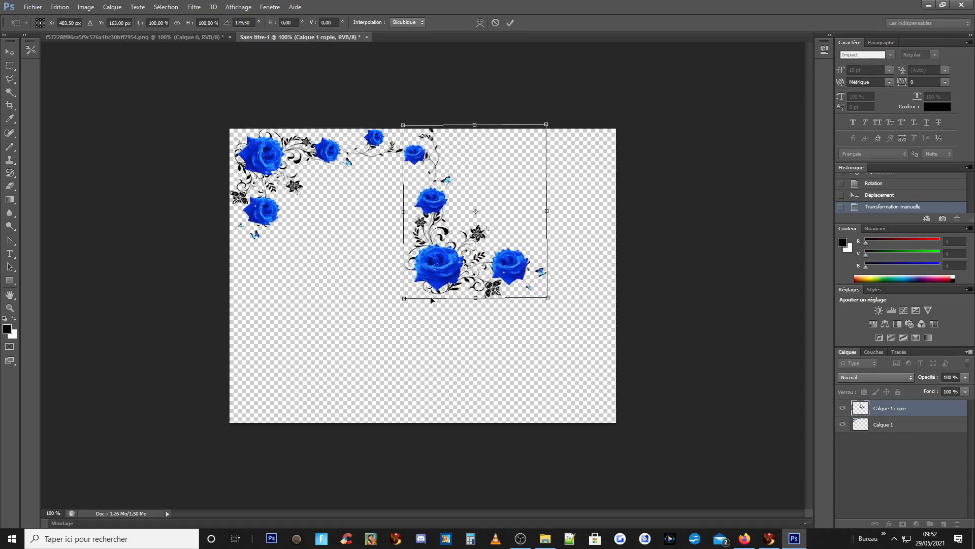
{"action": "left_click_drag", "start_coordinate": [446, 275], "coordinate": [294, 382]}
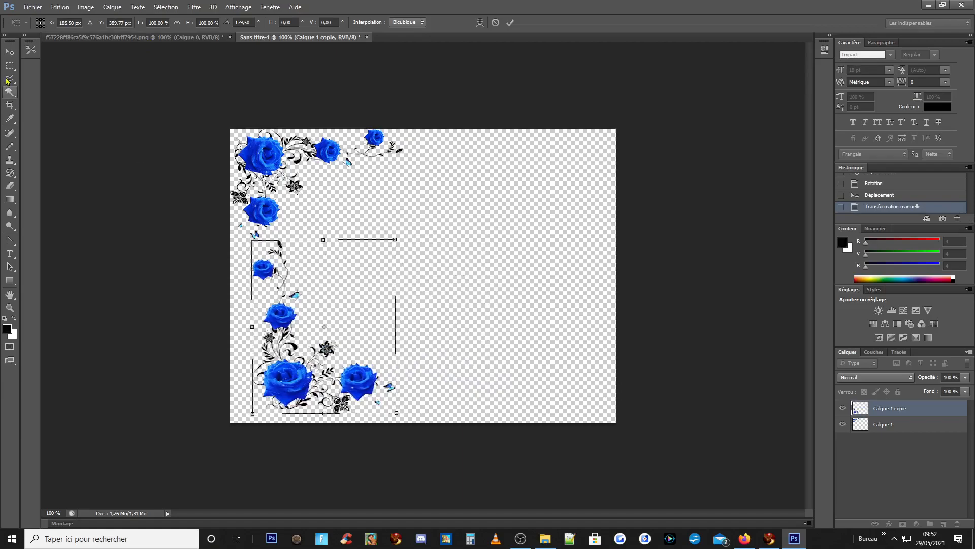
{"action": "left_click", "coordinate": [12, 51]}
{"action": "key", "text": "Return"}
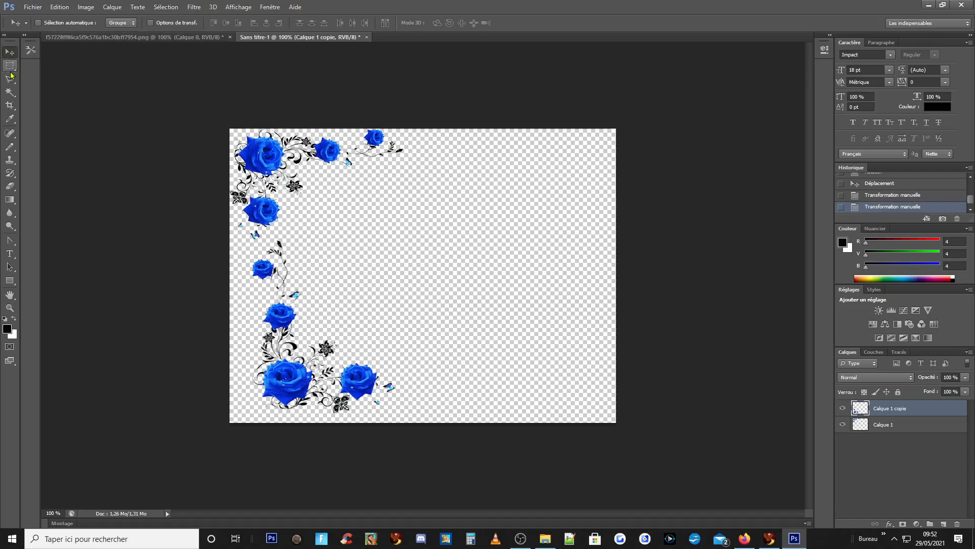
Step: Switch to the original blue-rose document and clear its rectangular selection
{"action": "left_click", "coordinate": [112, 38]}
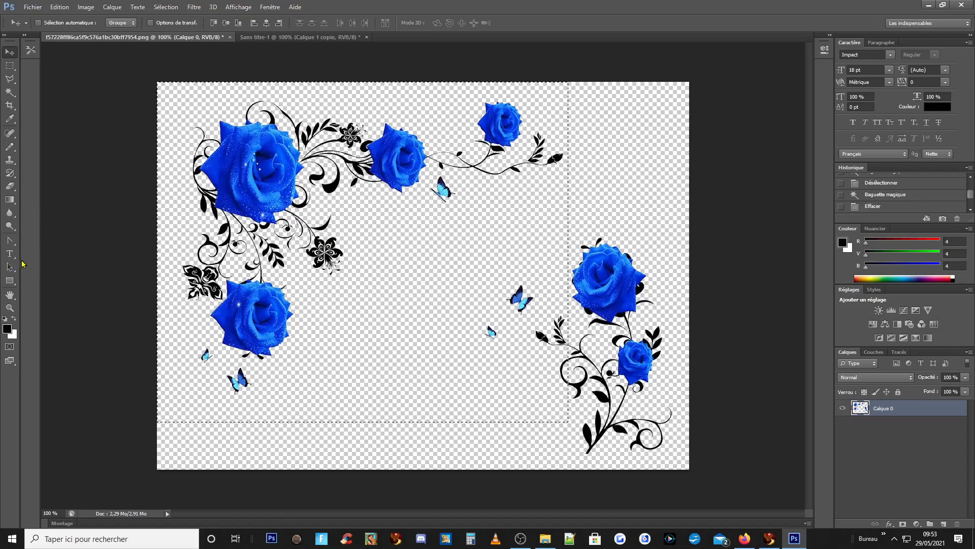
{"action": "left_click", "coordinate": [10, 158]}
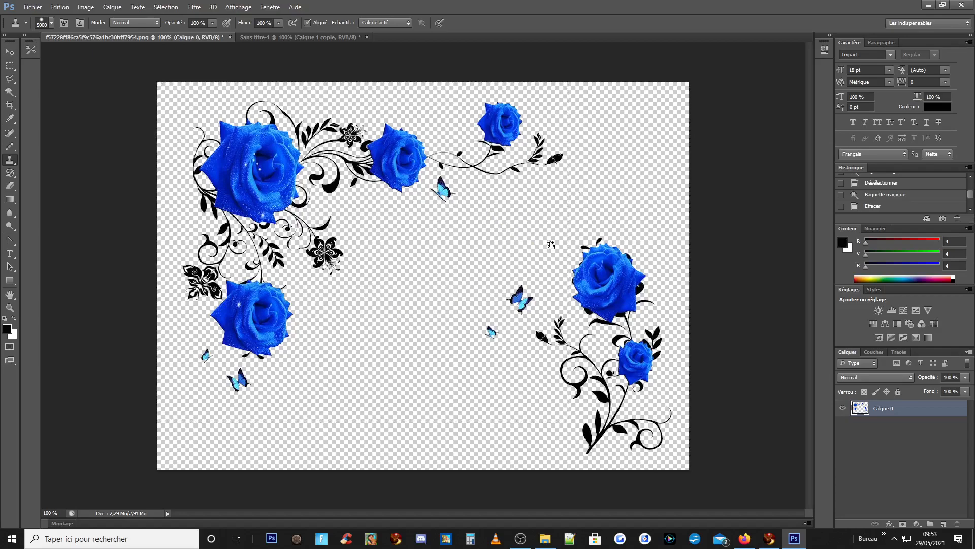
{"action": "left_click", "coordinate": [11, 52]}
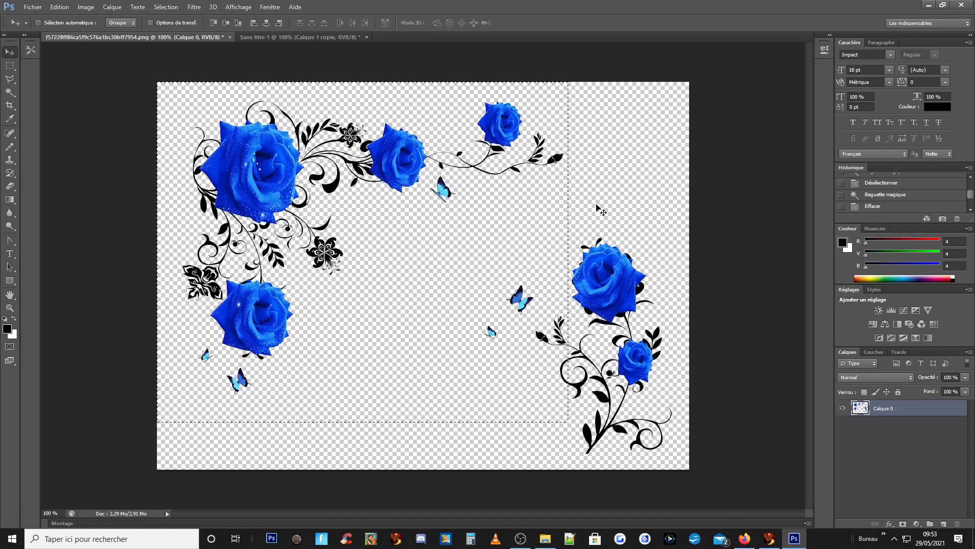
{"action": "left_click", "coordinate": [10, 66]}
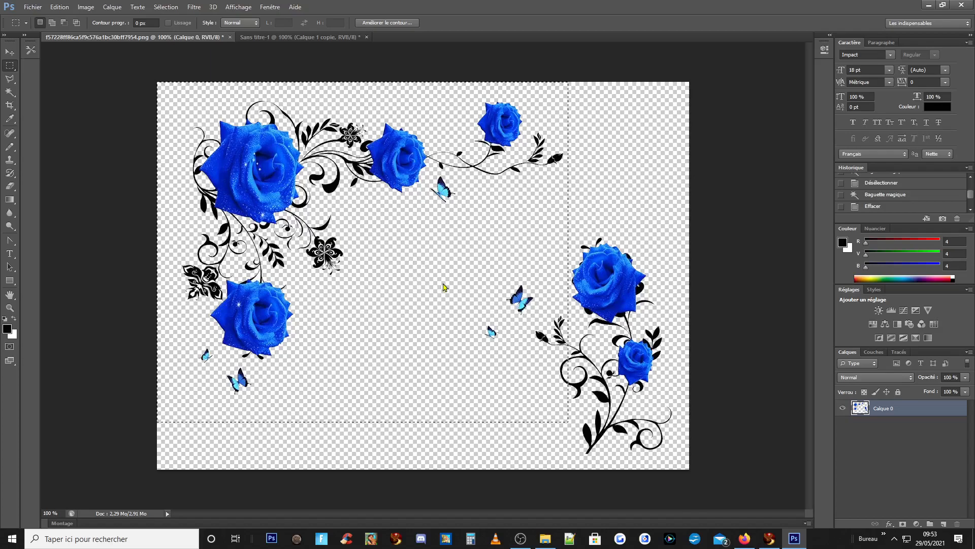
{"action": "left_click", "coordinate": [462, 285]}
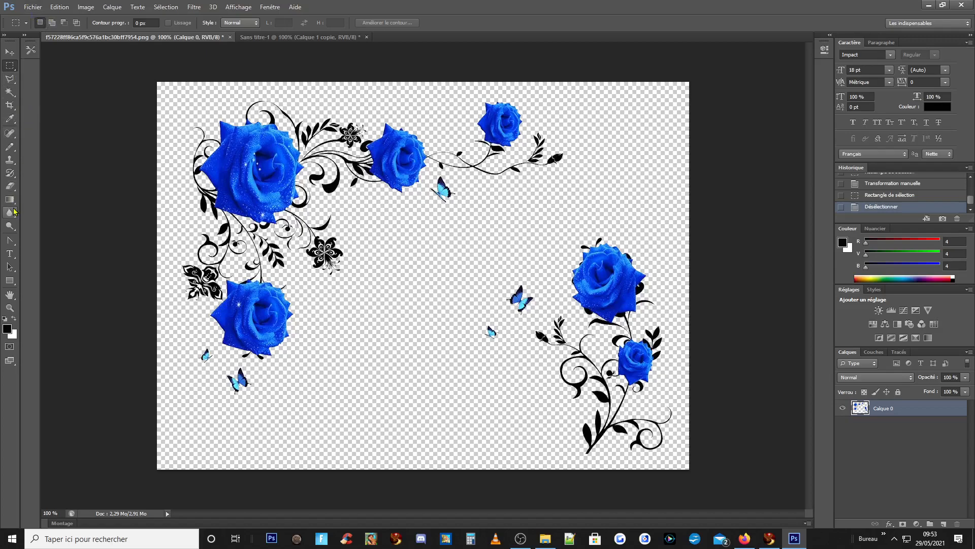
Step: Clone the black flower into the empty area near the image's centre using the Clone Stamp with a 93 px brush
{"action": "left_click", "coordinate": [19, 162]}
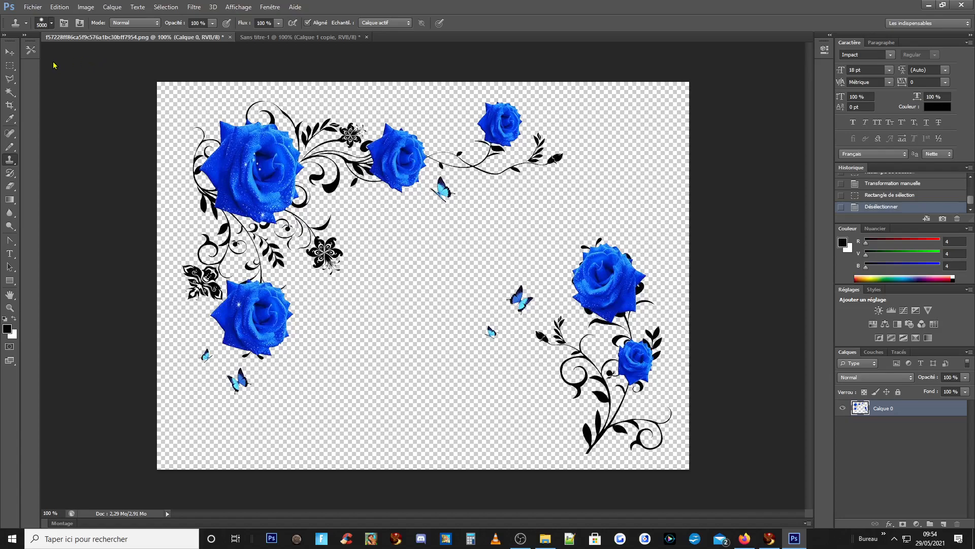
{"action": "left_click_drag", "start_coordinate": [41, 65], "coordinate": [33, 66]}
{"action": "left_click_drag", "start_coordinate": [34, 57], "coordinate": [51, 55]}
{"action": "left_click", "coordinate": [65, 60]}
{"action": "left_click_drag", "start_coordinate": [59, 57], "coordinate": [50, 57]}
{"action": "left_click", "coordinate": [323, 252]}
{"action": "left_click_drag", "start_coordinate": [50, 56], "coordinate": [60, 56]}
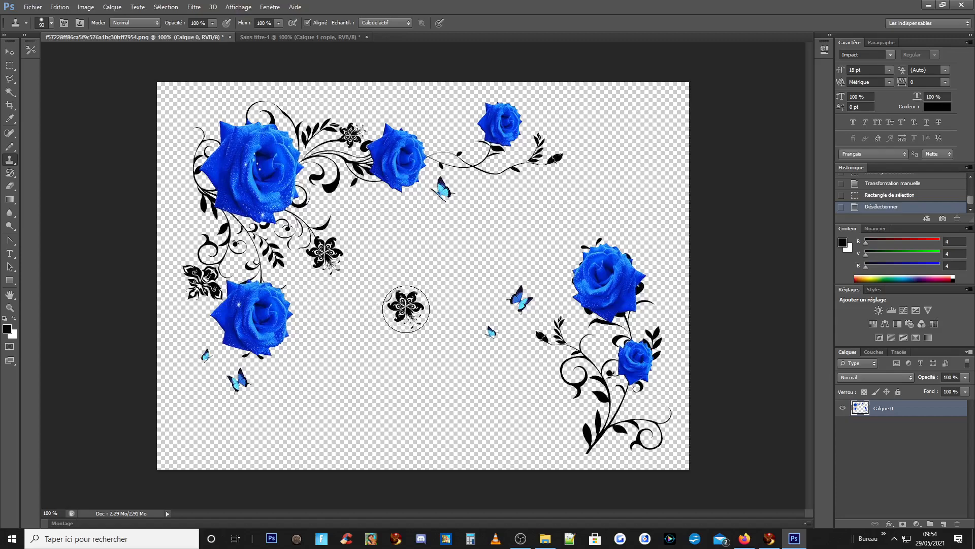
{"action": "left_click", "coordinate": [416, 248]}
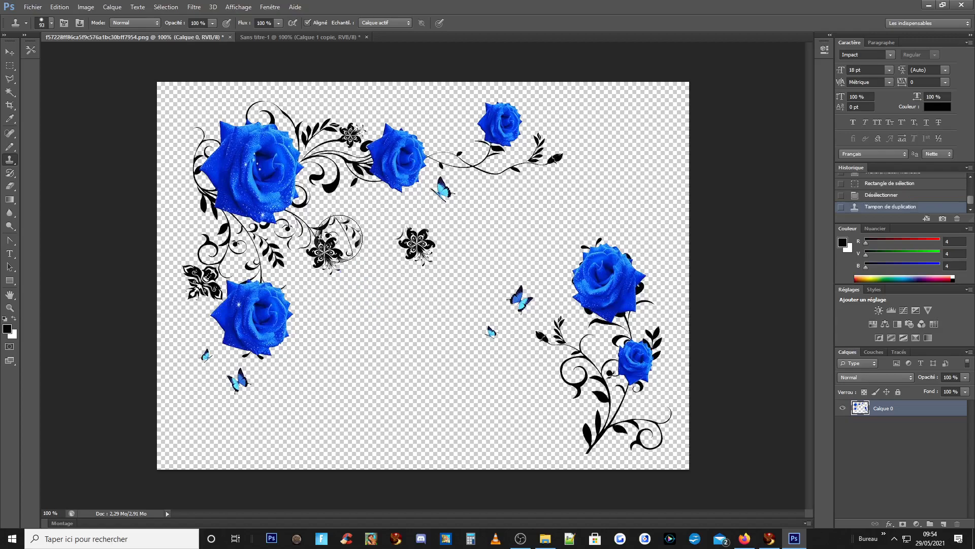
{"action": "left_click_drag", "start_coordinate": [364, 323], "coordinate": [351, 313]}
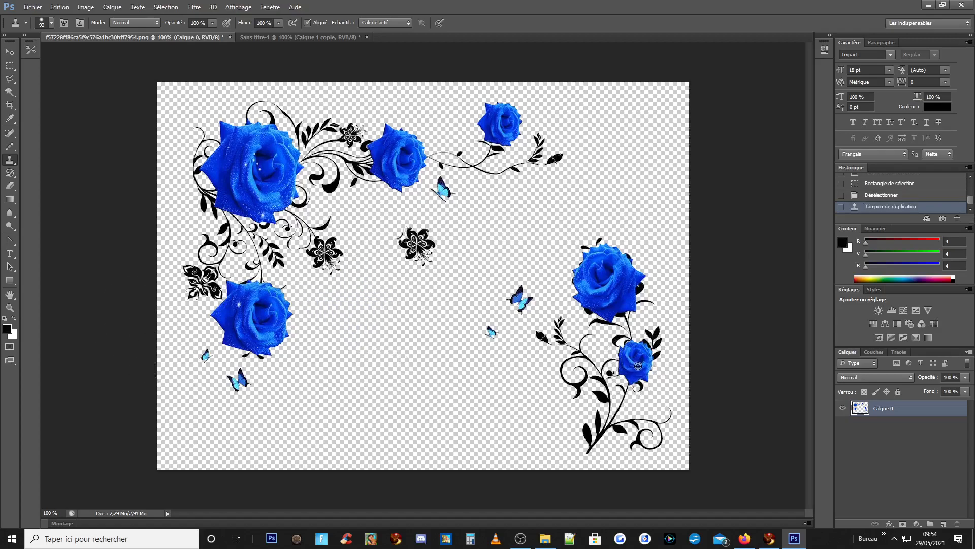
Step: Clone the blue butterfly above its original and again beside the lower-left rose with the Clone Stamp
{"action": "key", "text": "alt"}
{"action": "left_click", "coordinate": [522, 300], "text": "alt"}
{"action": "left_click", "coordinate": [516, 229]}
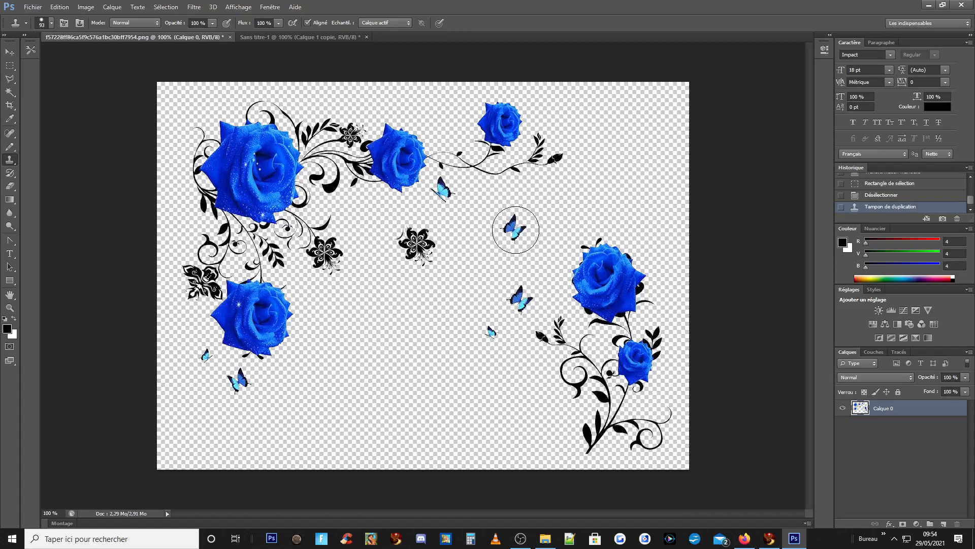
{"action": "left_click", "coordinate": [516, 229]}
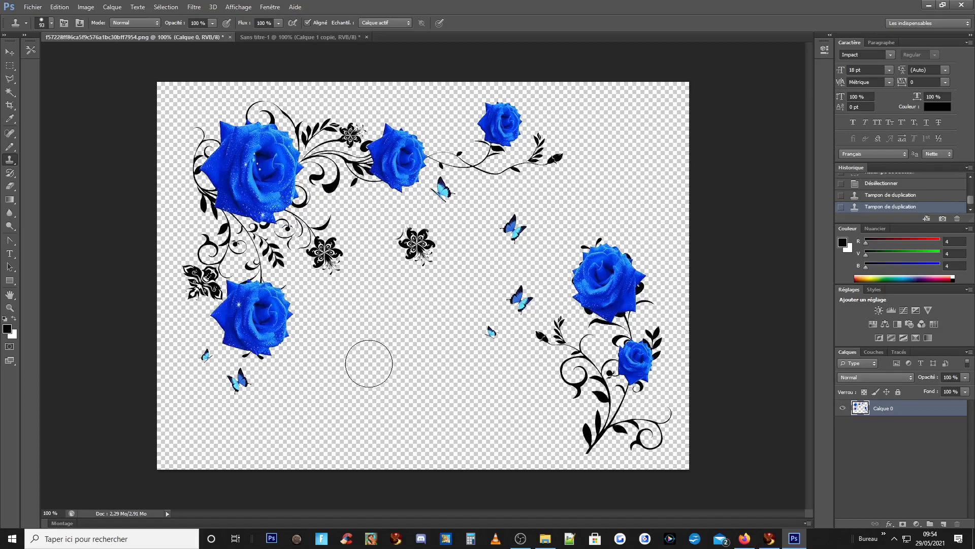
{"action": "left_click", "coordinate": [522, 296], "text": "alt"}
{"action": "left_click", "coordinate": [333, 317]}
{"action": "left_click", "coordinate": [333, 317]}
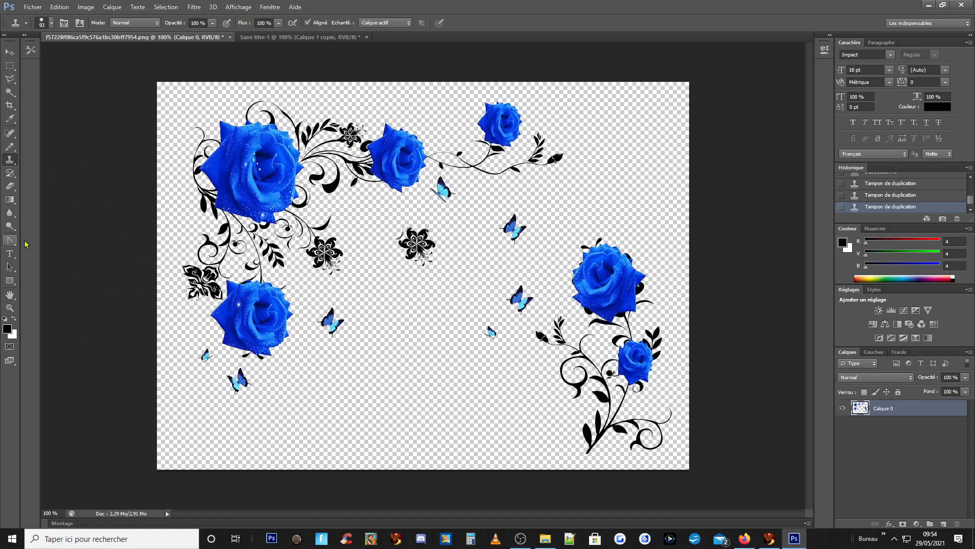
Step: Set the Eraser to 13 px and erase stray marks at the upper-left edge of the cloned black flower
{"action": "left_click", "coordinate": [10, 188]}
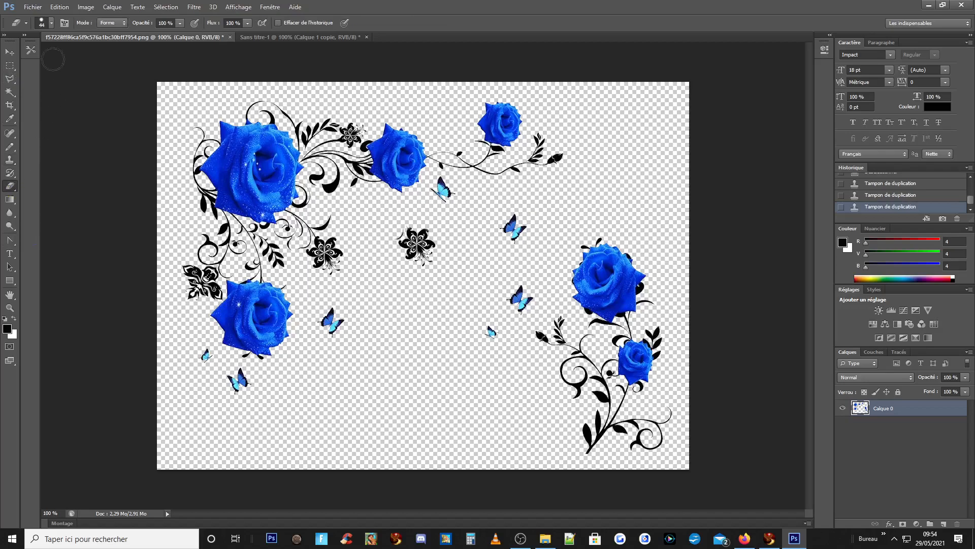
{"action": "left_click", "coordinate": [21, 60]}
{"action": "left_click_drag", "start_coordinate": [399, 225], "coordinate": [401, 231]}
{"action": "left_click", "coordinate": [401, 232]}
{"action": "left_click", "coordinate": [400, 235]}
{"action": "left_click", "coordinate": [397, 236]}
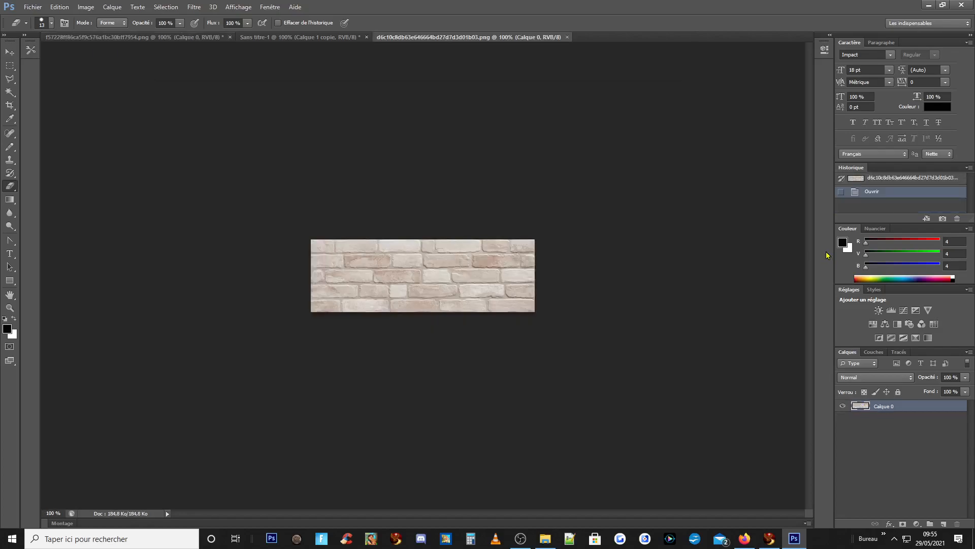
Step: Select the entire brick texture image and return to the blue-rose document with the Move tool active
{"action": "key", "text": "ctrl+a"}
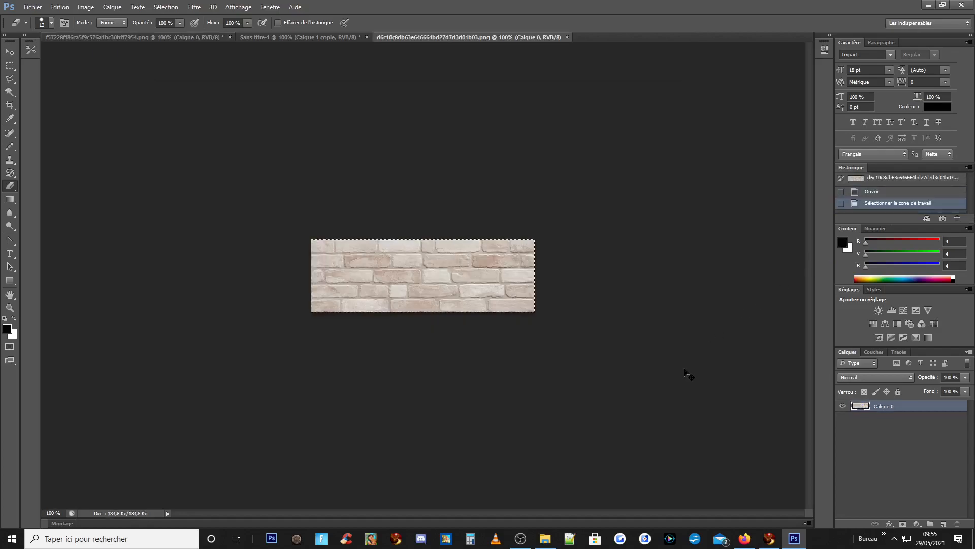
{"action": "left_click", "coordinate": [284, 39]}
{"action": "left_click", "coordinate": [145, 37]}
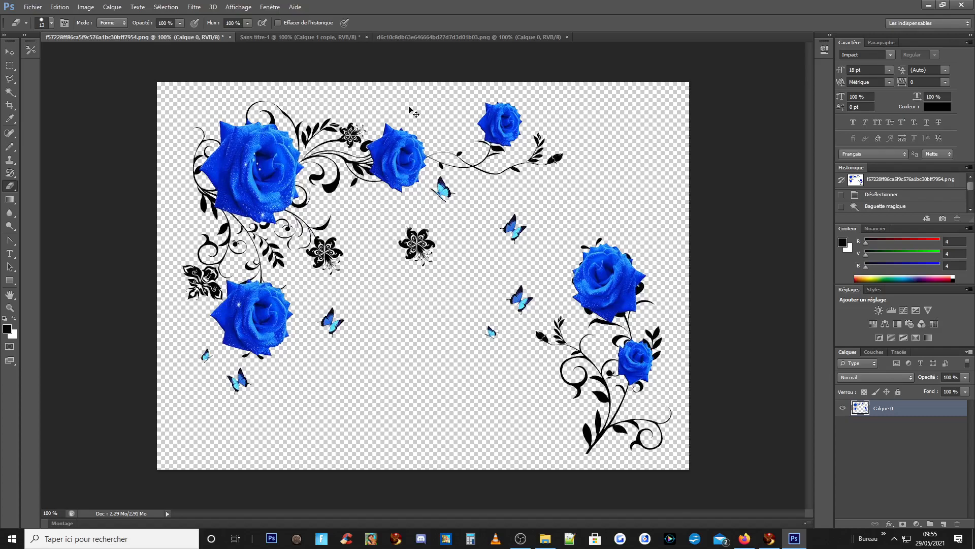
{"action": "left_click", "coordinate": [404, 340]}
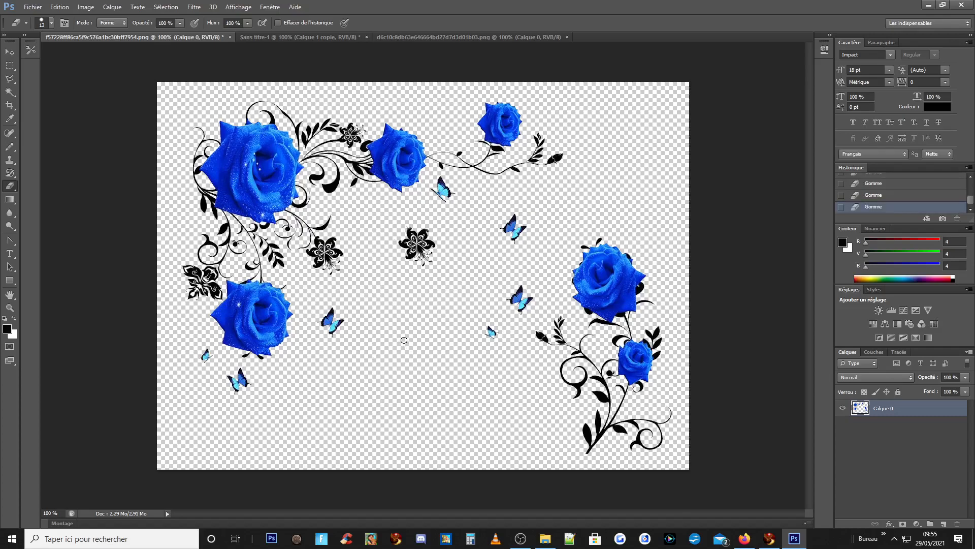
{"action": "left_click", "coordinate": [17, 58]}
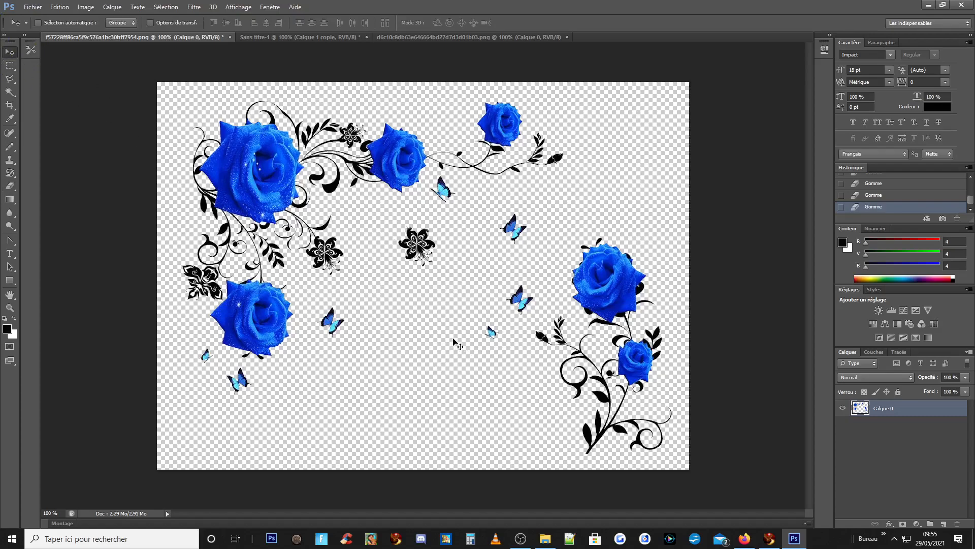
Step: Paste the brick texture into the blue-rose document and stretch it across the canvas's upper part to 237.64 % width and 188.81 % height
{"action": "key", "text": "ctrl+v"}
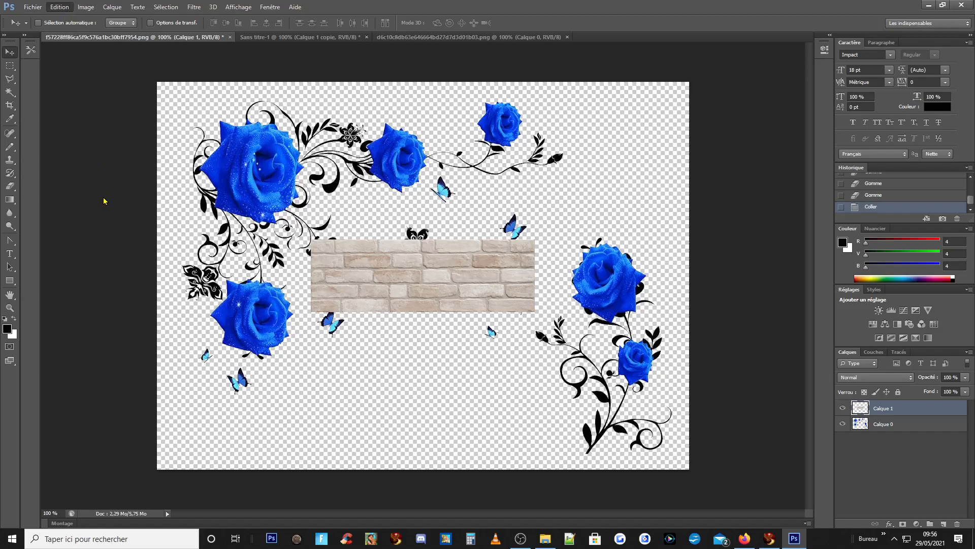
{"action": "key", "text": "ctrl+t"}
{"action": "left_click_drag", "start_coordinate": [424, 238], "coordinate": [423, 82]}
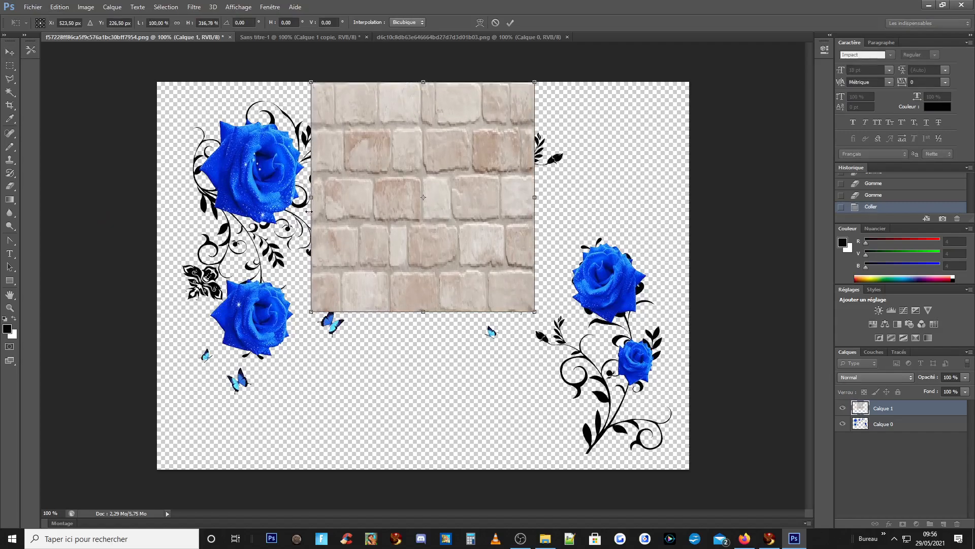
{"action": "left_click_drag", "start_coordinate": [311, 195], "coordinate": [157, 181]}
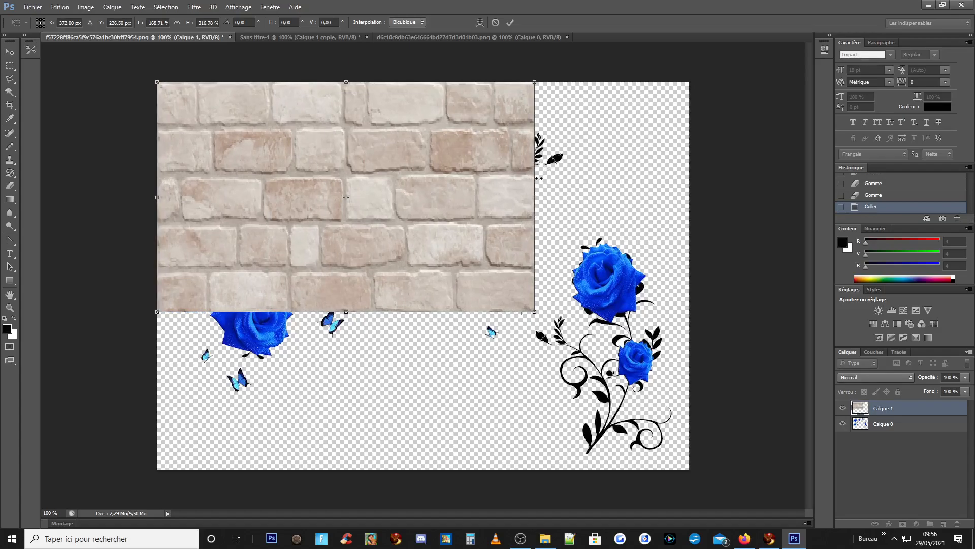
{"action": "left_click_drag", "start_coordinate": [535, 197], "coordinate": [689, 199]}
{"action": "left_click_drag", "start_coordinate": [425, 312], "coordinate": [424, 218]}
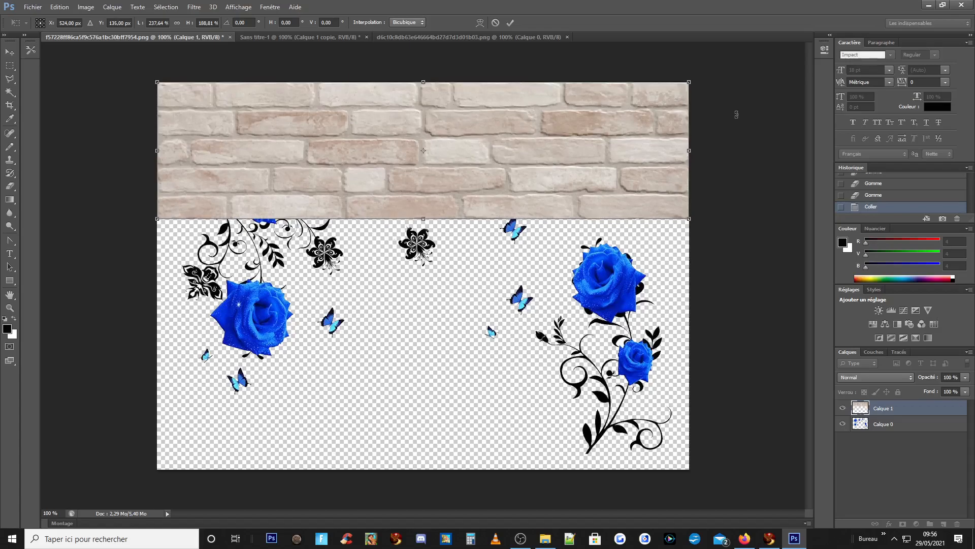
Step: Shrink the brick texture to 116.10 % width and 134.97 % height against the canvas's upper-left corner and apply the transformation
{"action": "left_click_drag", "start_coordinate": [689, 151], "coordinate": [417, 171]}
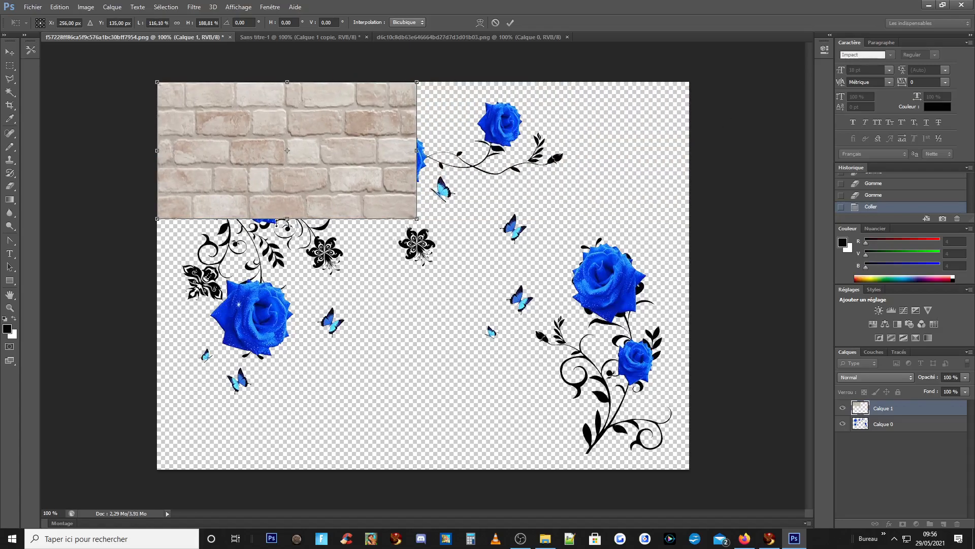
{"action": "left_click_drag", "start_coordinate": [286, 220], "coordinate": [287, 179]}
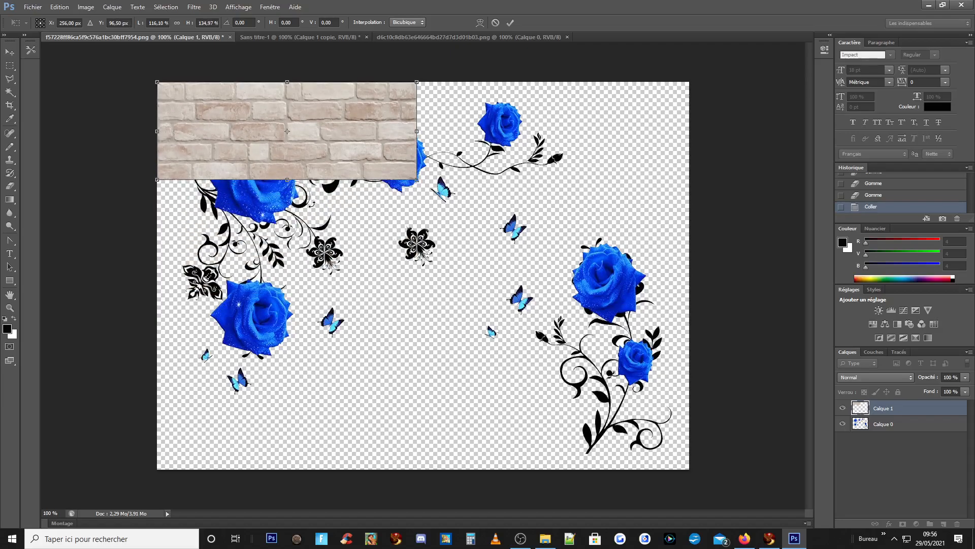
{"action": "left_click", "coordinate": [9, 53]}
{"action": "key", "text": "Return"}
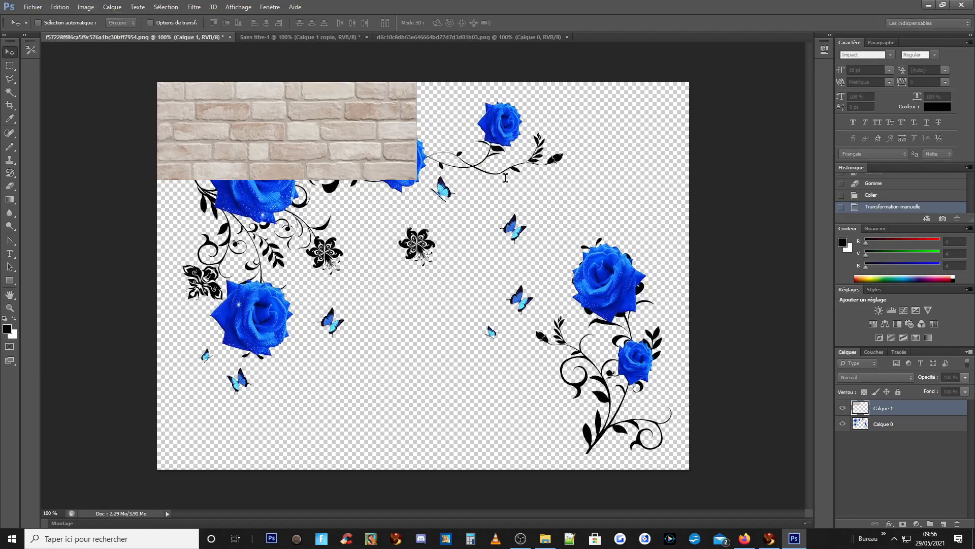
Step: Duplicate the brick layer, place the copy directly to its right and flip it horizontally
{"action": "key", "text": "ctrl+j"}
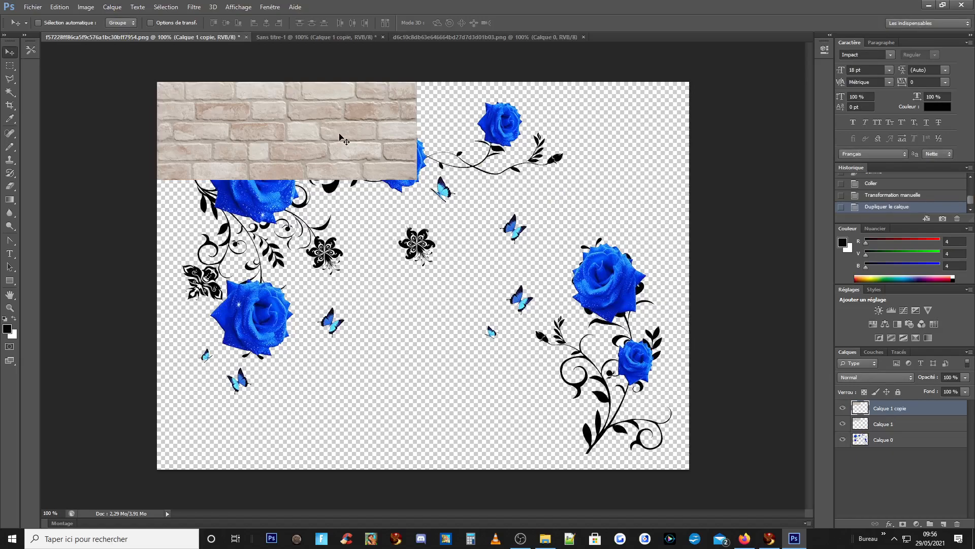
{"action": "left_click_drag", "start_coordinate": [312, 139], "coordinate": [574, 137]}
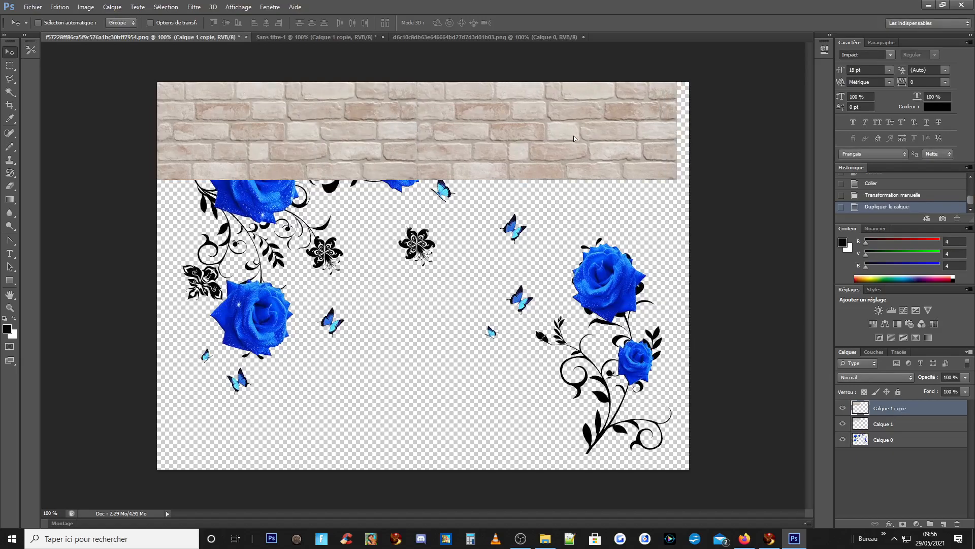
{"action": "left_click_drag", "start_coordinate": [574, 135], "coordinate": [574, 136]}
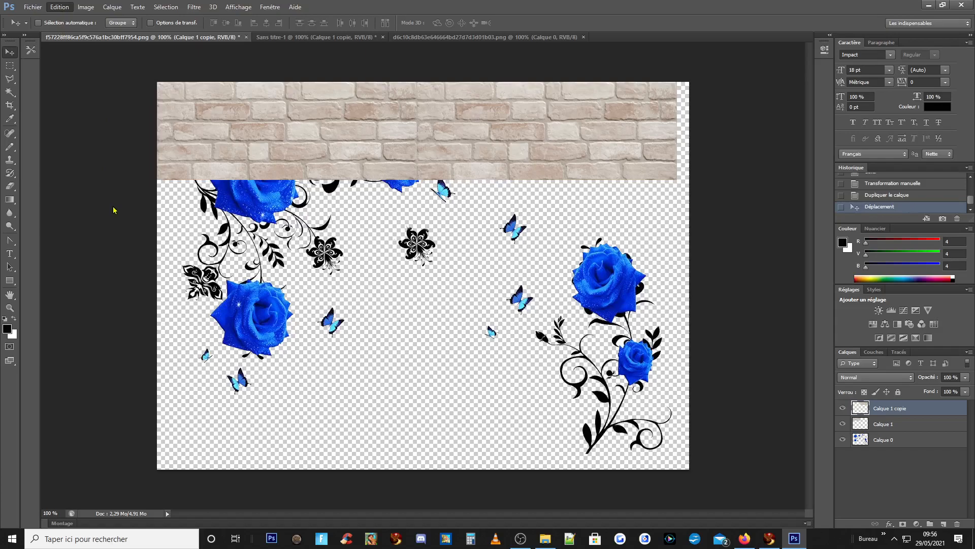
{"action": "left_click", "coordinate": [263, 322]}
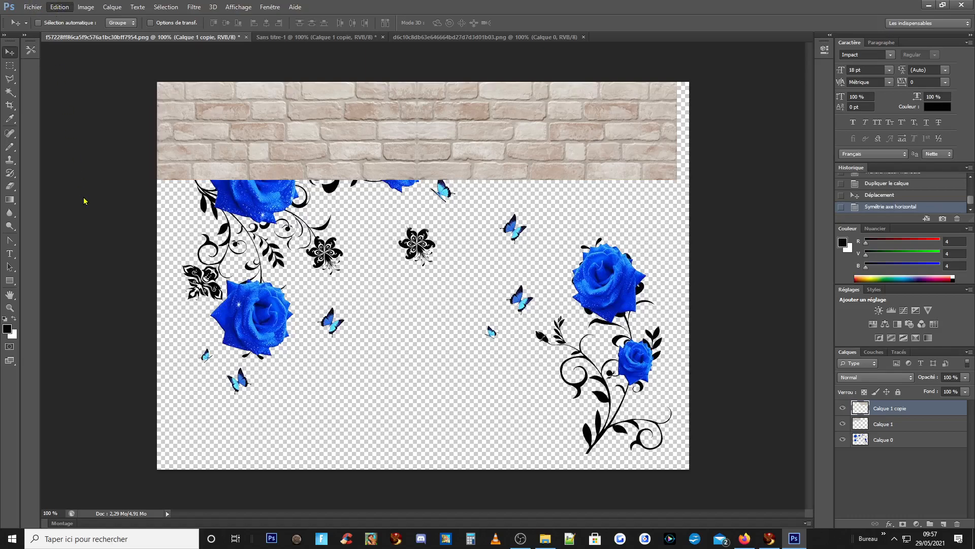
Step: Widen the flipped brick copy to 104.69 % so it reaches the canvas's right edge
{"action": "key", "text": "ctrl+t"}
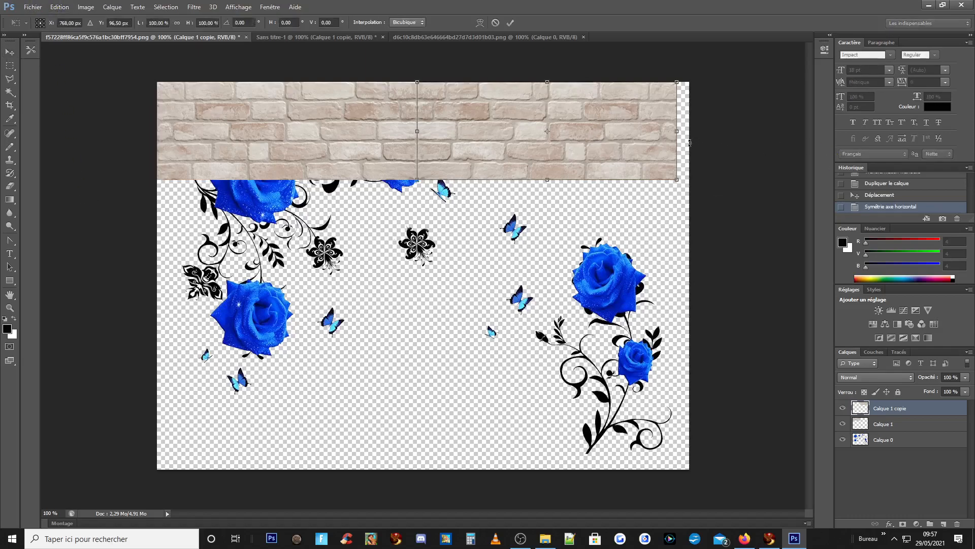
{"action": "left_click_drag", "start_coordinate": [678, 131], "coordinate": [688, 131]}
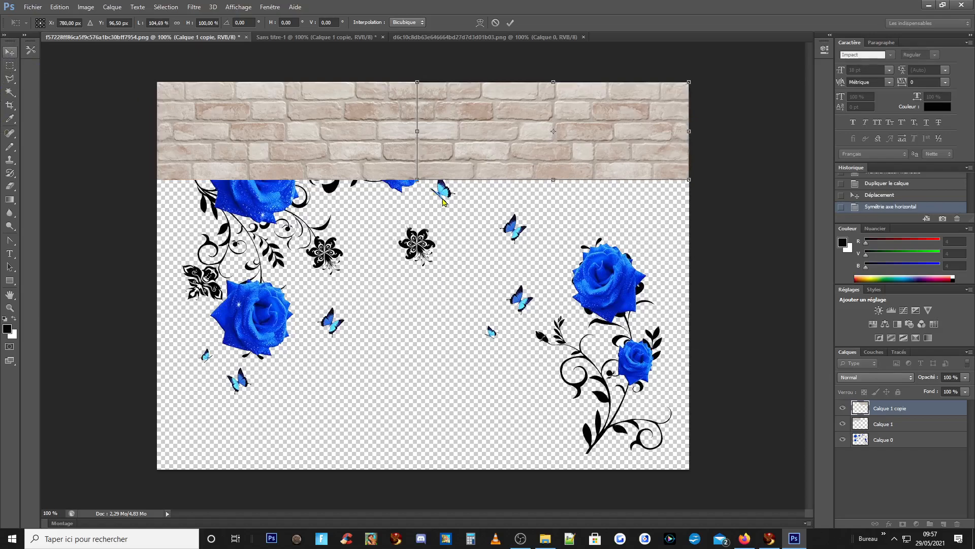
{"action": "key", "text": "Return"}
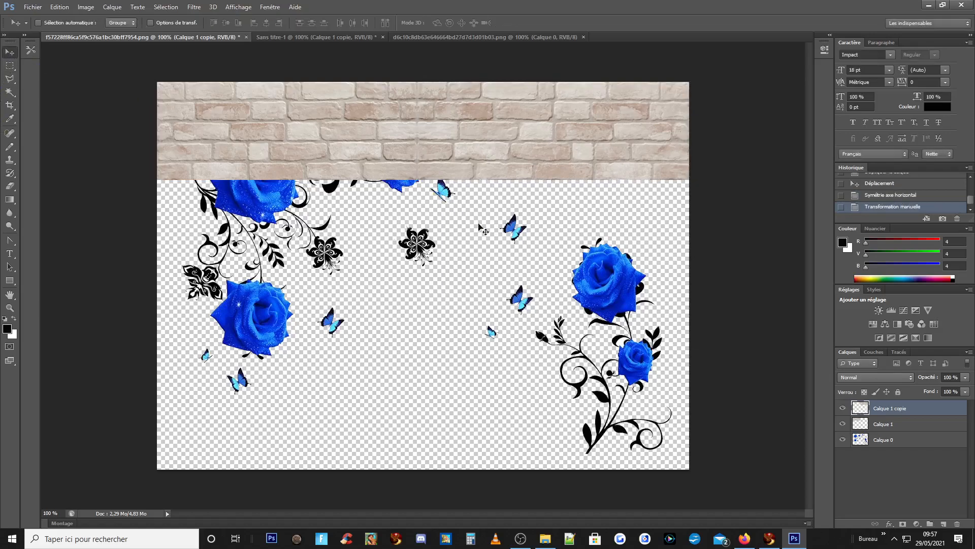
Step: Merge the layers Calque 1 copie and Calque 1 into one brick strip and duplicate the merged layer
{"action": "left_click", "coordinate": [878, 428], "text": "shift"}
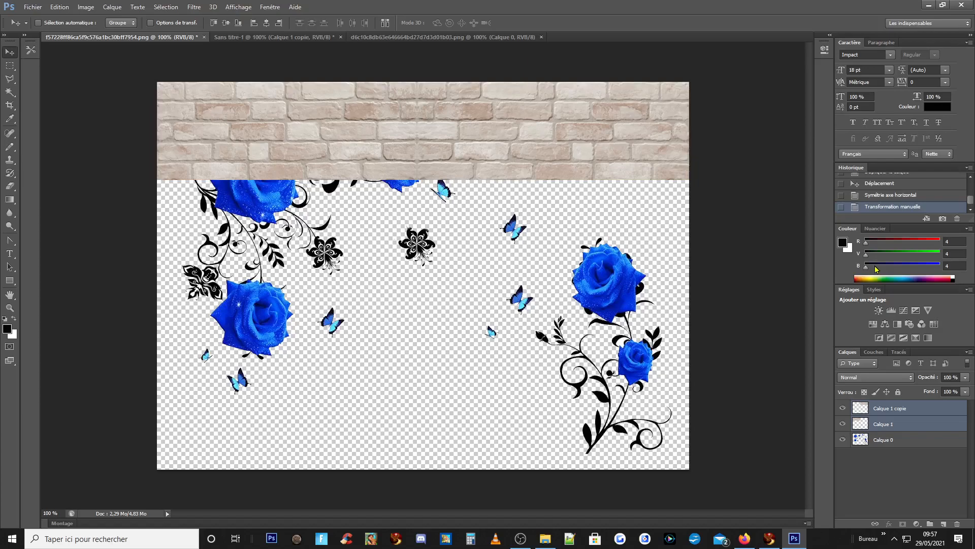
{"action": "key", "text": "ctrl+e"}
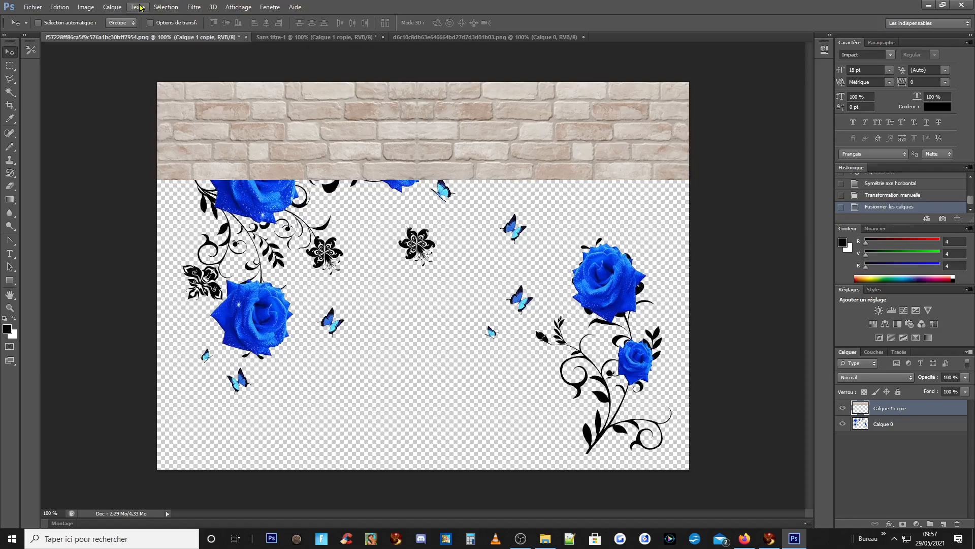
{"action": "left_click", "coordinate": [113, 8]}
{"action": "left_click", "coordinate": [143, 31]}
{"action": "left_click", "coordinate": [575, 164]}
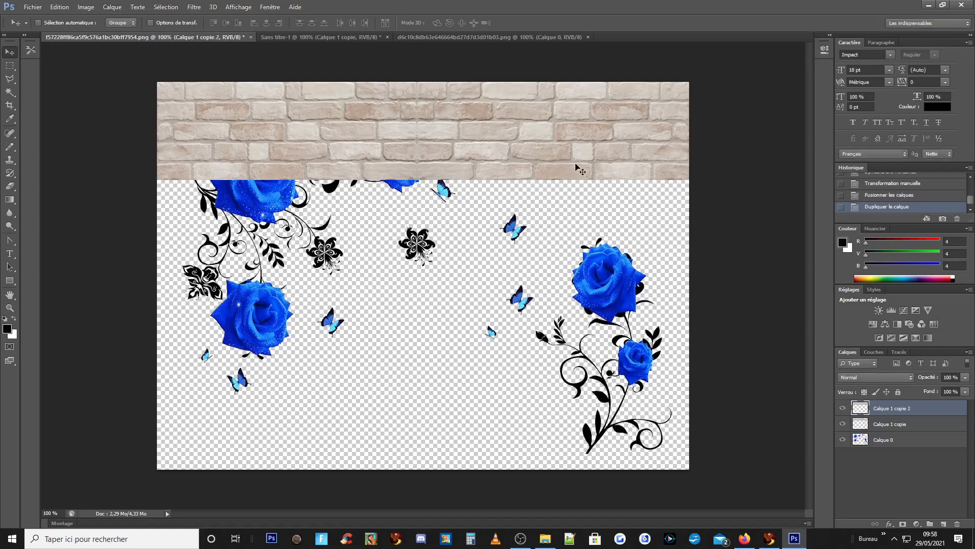
Step: Nudge the duplicated brick strip straight down until it sits flush beneath the original strip
{"action": "key", "text": "ctrl+f"}
{"action": "key", "text": "Down"}
{"action": "key", "text": "Down"}
{"action": "key", "text": "Down"}
{"action": "key", "text": "Down"}
{"action": "key", "text": "Down"}
{"action": "key", "text": "Down"}
{"action": "key", "text": "Down"}
{"action": "key", "text": "Down"}
{"action": "key", "text": "Down"}
{"action": "key", "text": "Down"}
{"action": "key", "text": "Down"}
{"action": "key", "text": "Down"}
{"action": "key", "text": "Down"}
{"action": "key", "text": "Down"}
{"action": "key", "text": "Down"}
{"action": "key", "text": "Down"}
{"action": "key", "text": "Down"}
{"action": "key", "text": "Down"}
{"action": "key", "text": "Down"}
{"action": "key", "text": "Down"}
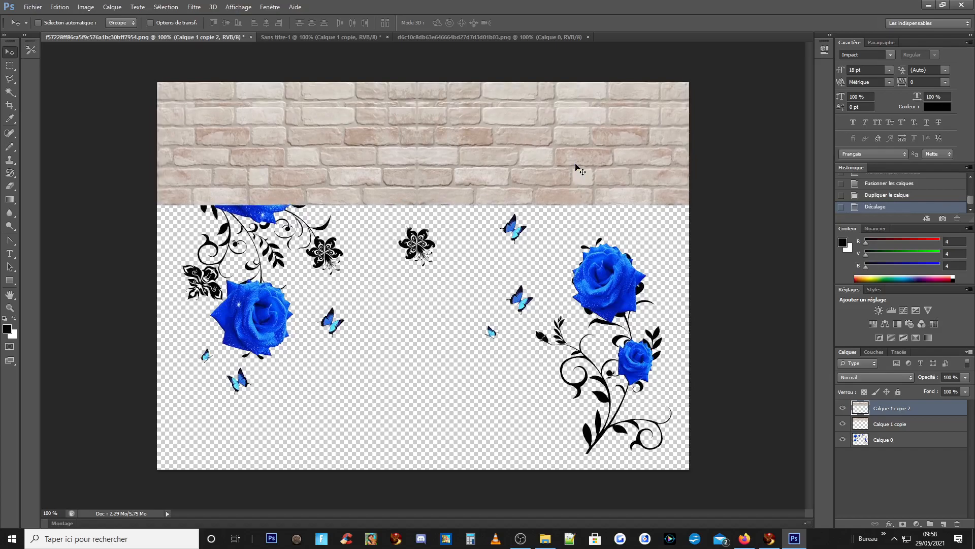
{"action": "key", "text": "Down"}
{"action": "key", "text": "Down"}
{"action": "key", "text": "Down"}
{"action": "key", "text": "Down"}
{"action": "key", "text": "Down"}
{"action": "key", "text": "Down"}
{"action": "key", "text": "Down"}
{"action": "key", "text": "Down"}
{"action": "key", "text": "Down"}
{"action": "key", "text": "Down"}
{"action": "key", "text": "Down"}
{"action": "key", "text": "Down"}
{"action": "key", "text": "Down"}
{"action": "key", "text": "Down"}
{"action": "key", "text": "Down"}
{"action": "key", "text": "Down"}
{"action": "key", "text": "Down"}
{"action": "key", "text": "Down"}
{"action": "key", "text": "Down"}
{"action": "key", "text": "Down"}
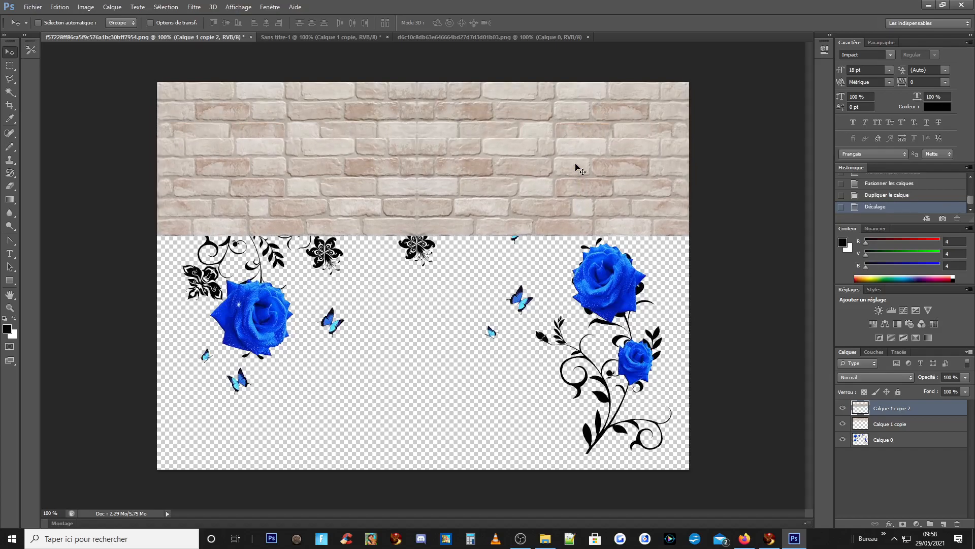
{"action": "key", "text": "Down"}
{"action": "key", "text": "Down"}
{"action": "key", "text": "Down"}
{"action": "key", "text": "Down"}
{"action": "key", "text": "Down"}
{"action": "key", "text": "Down"}
{"action": "key", "text": "Down"}
{"action": "key", "text": "Down"}
{"action": "key", "text": "Down"}
{"action": "key", "text": "Down"}
{"action": "key", "text": "Down"}
{"action": "key", "text": "Down"}
{"action": "key", "text": "Down"}
{"action": "key", "text": "Down"}
{"action": "key", "text": "Down"}
{"action": "key", "text": "Down"}
{"action": "key", "text": "Down"}
{"action": "key", "text": "Down"}
{"action": "key", "text": "Down"}
{"action": "key", "text": "Down"}
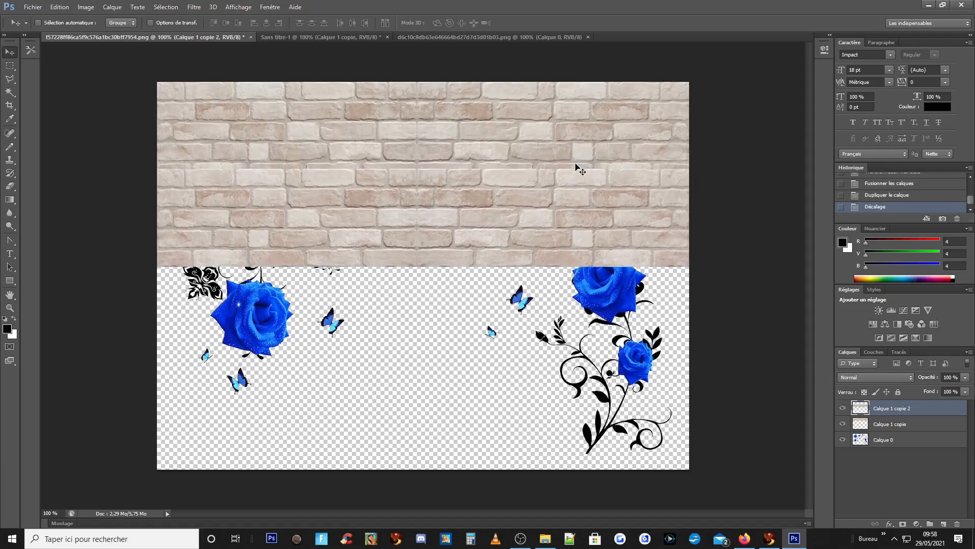
{"action": "key", "text": "Up"}
{"action": "key", "text": "Up"}
{"action": "key", "text": "Up"}
{"action": "key", "text": "Up"}
{"action": "key", "text": "Up"}
{"action": "key", "text": "Up"}
{"action": "key", "text": "Up"}
{"action": "key", "text": "Up"}
{"action": "key", "text": "Up"}
{"action": "key", "text": "Up"}
{"action": "key", "text": "Up"}
{"action": "key", "text": "Up"}
{"action": "key", "text": "Up"}
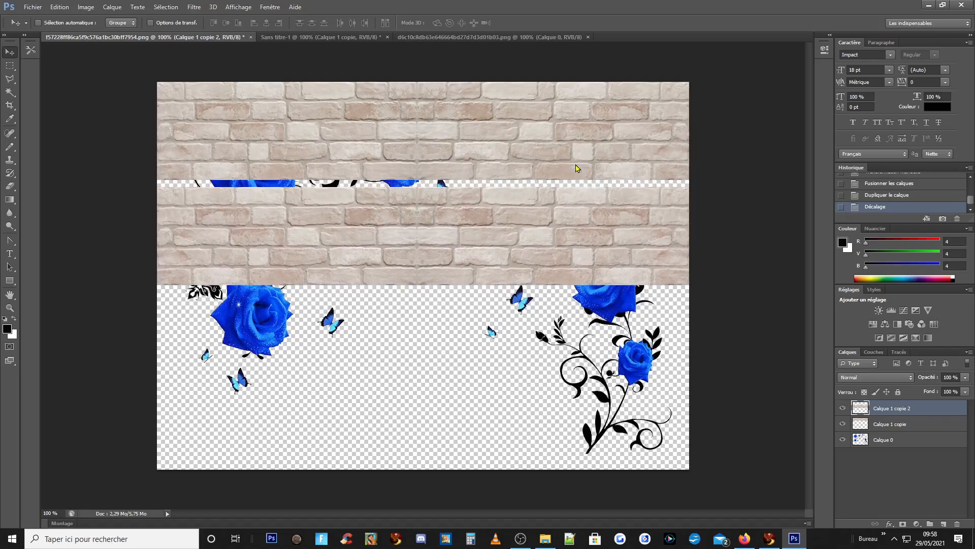
{"action": "key", "text": "Up"}
{"action": "key", "text": "Up"}
{"action": "key", "text": "Up"}
{"action": "key", "text": "Up"}
{"action": "key", "text": "Up"}
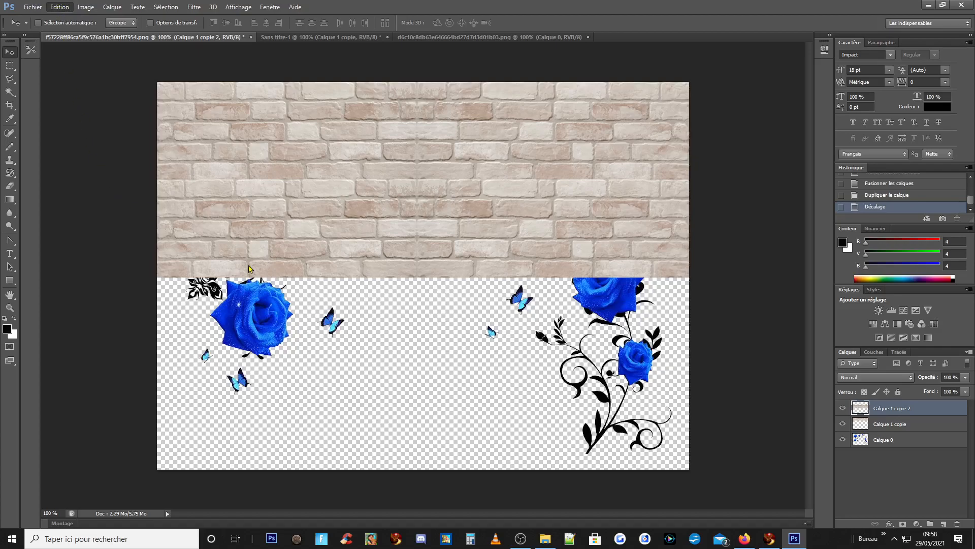
Step: Flip the lower brick strip horizontally and rotate it 180°
{"action": "left_click", "coordinate": [262, 322]}
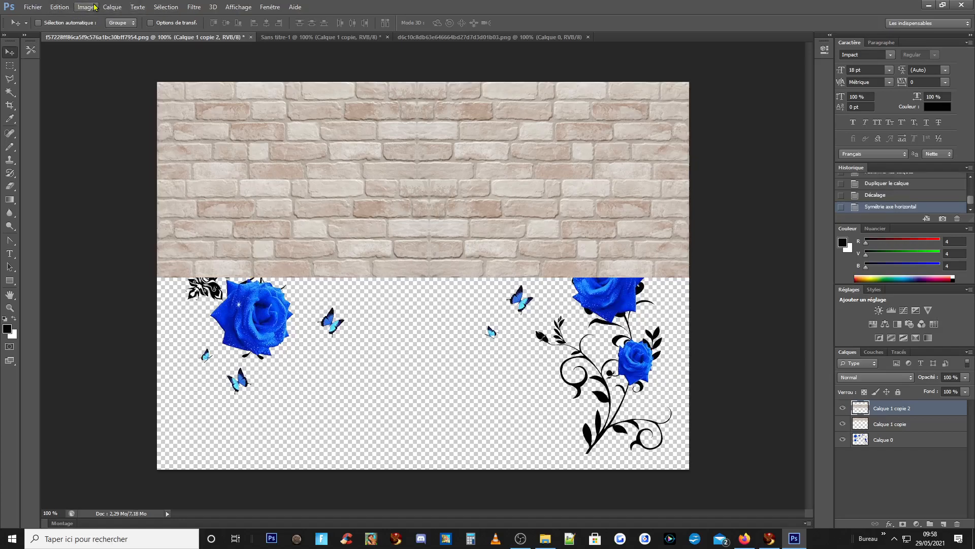
{"action": "left_click", "coordinate": [60, 7]}
{"action": "left_click", "coordinate": [237, 286]}
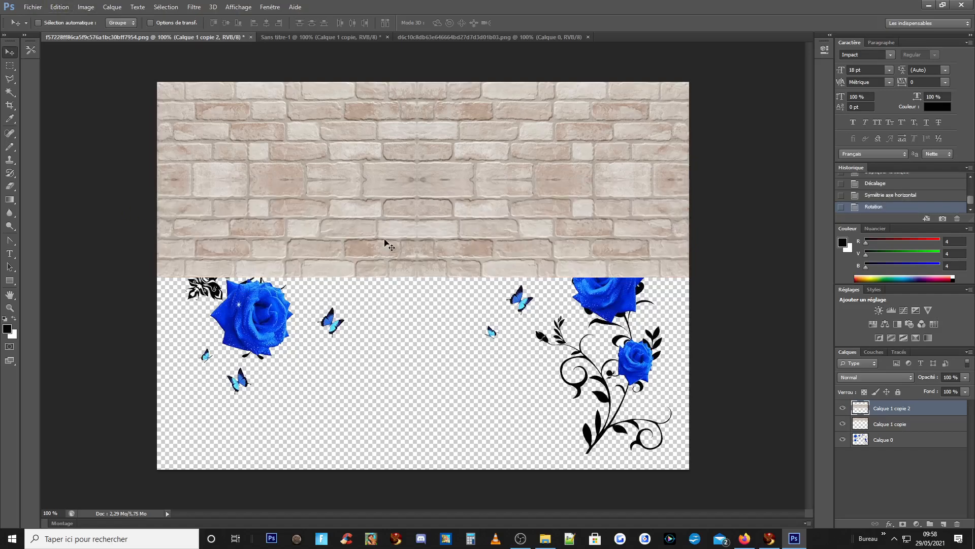
Step: Nudge the lower brick strip up over the first one until the brick rows join seamlessly
{"action": "key", "text": "ctrl+f"}
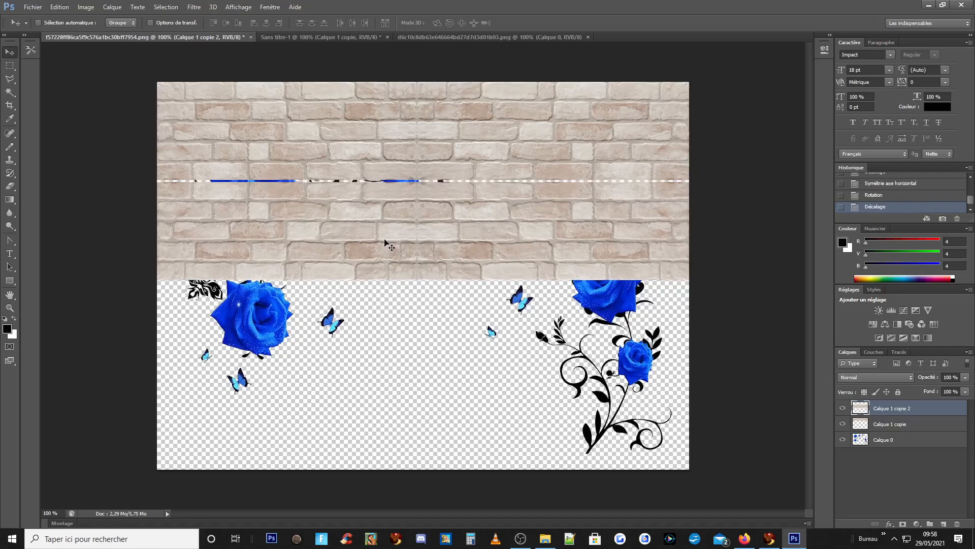
{"action": "key", "text": "Up"}
{"action": "key", "text": "Up"}
{"action": "key", "text": "Up"}
{"action": "key", "text": "Up"}
{"action": "key", "text": "Up"}
{"action": "key", "text": "Up"}
{"action": "key", "text": "Up"}
{"action": "key", "text": "Up"}
{"action": "key", "text": "Up"}
{"action": "key", "text": "Up"}
{"action": "key", "text": "Up"}
{"action": "key", "text": "Up"}
{"action": "key", "text": "Up"}
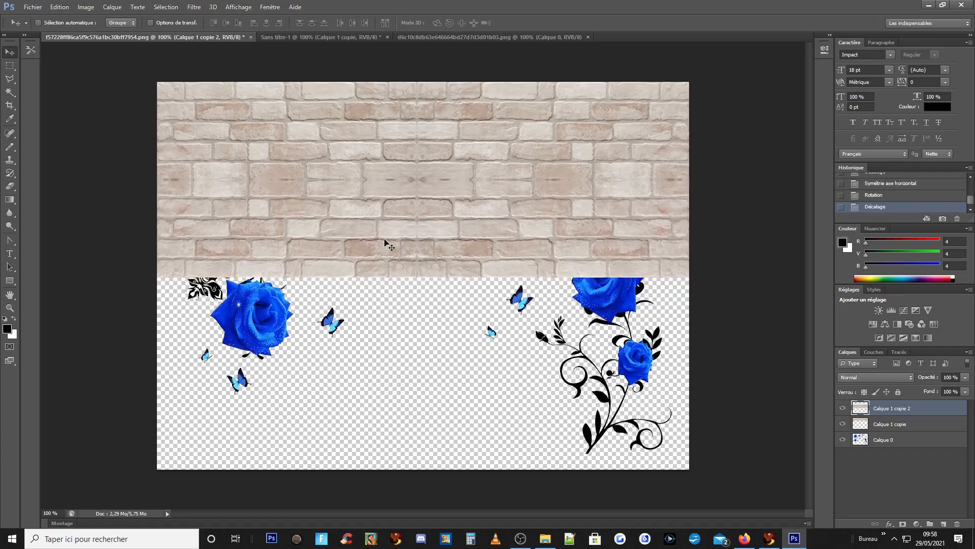
{"action": "key", "text": "Up"}
{"action": "key", "text": "Up"}
{"action": "key", "text": "Up"}
{"action": "key", "text": "Up"}
{"action": "key", "text": "Up"}
{"action": "key", "text": "Up"}
{"action": "key", "text": "Up"}
{"action": "key", "text": "Up"}
{"action": "key", "text": "Up"}
{"action": "key", "text": "Up"}
{"action": "key", "text": "Up"}
{"action": "key", "text": "Up"}
{"action": "key", "text": "Up"}
{"action": "key", "text": "Up"}
{"action": "key", "text": "Up"}
{"action": "key", "text": "Up"}
{"action": "key", "text": "Up"}
{"action": "key", "text": "Up"}
{"action": "key", "text": "Up"}
{"action": "key", "text": "Up"}
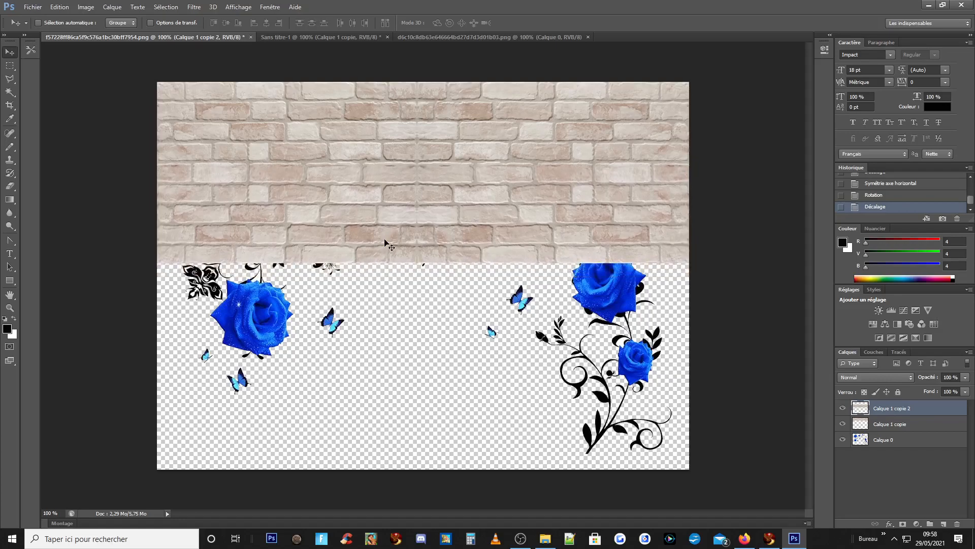
{"action": "key", "text": "Up"}
{"action": "key", "text": "Up"}
{"action": "key", "text": "Up"}
{"action": "key", "text": "Up"}
{"action": "key", "text": "Up"}
{"action": "key", "text": "Up"}
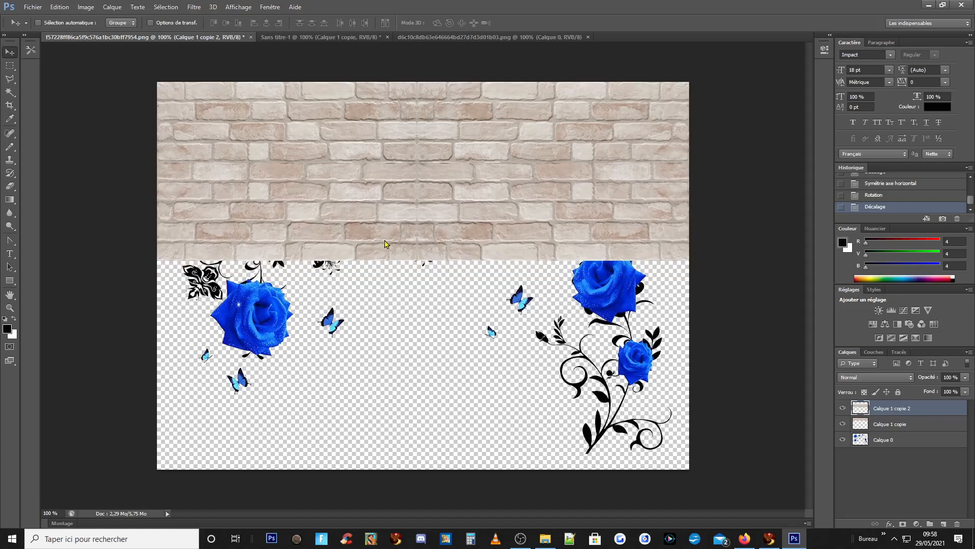
Step: Merge the two brick strips into one layer and duplicate the merged layer
{"action": "left_click", "coordinate": [885, 429], "text": "shift"}
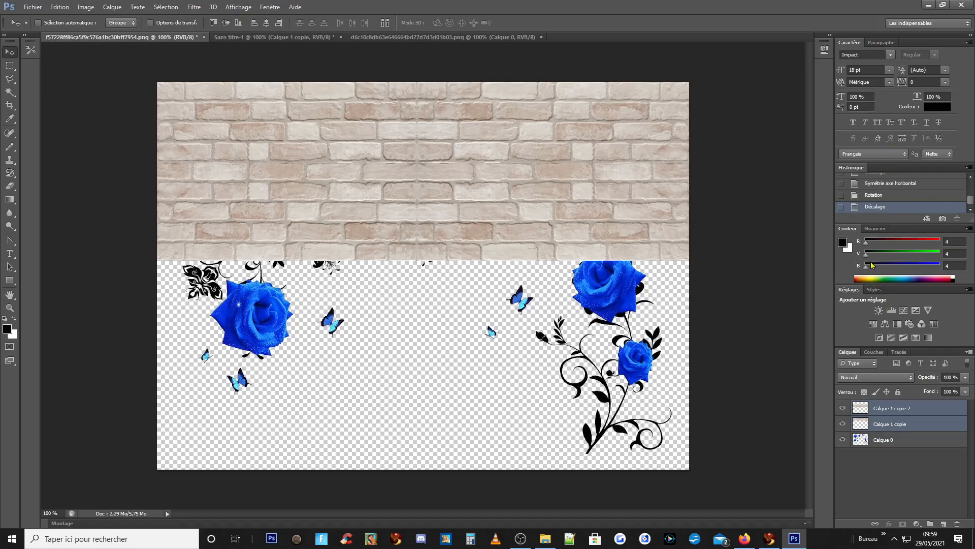
{"action": "key", "text": "ctrl+e"}
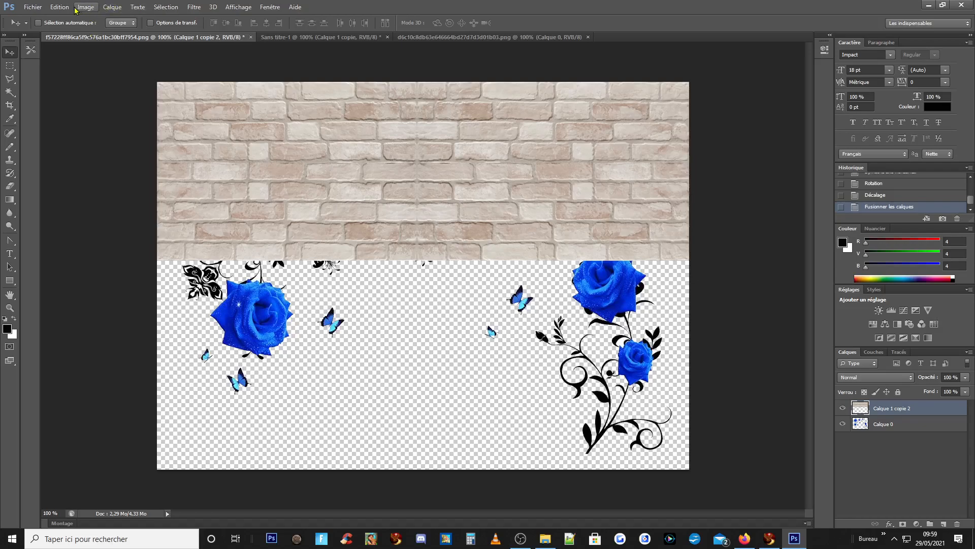
{"action": "left_click", "coordinate": [106, 6]}
{"action": "left_click", "coordinate": [117, 28]}
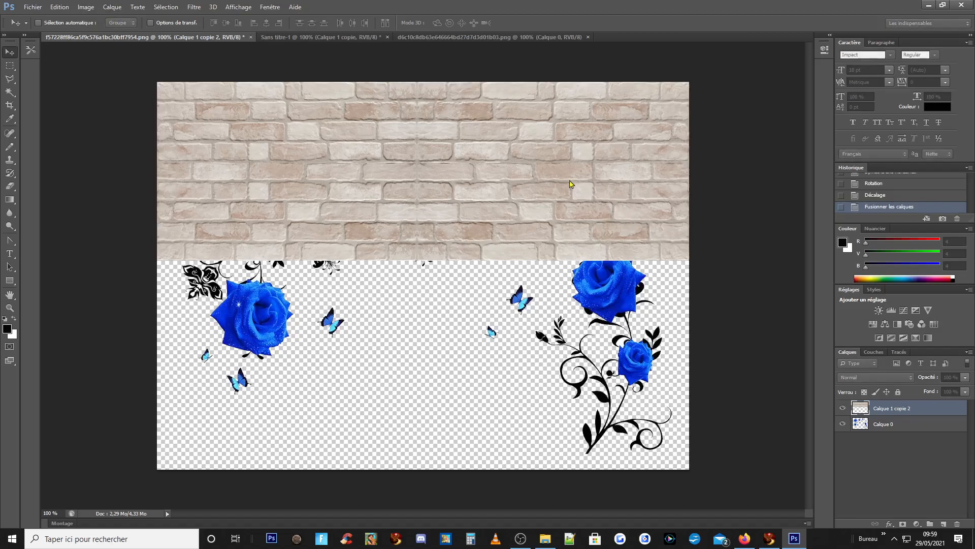
{"action": "left_click", "coordinate": [572, 169]}
Step: Move the brick copy down below the first block and add another duplicate beneath it to fill the canvas's lower edge
{"action": "left_click_drag", "start_coordinate": [506, 176], "coordinate": [496, 327]}
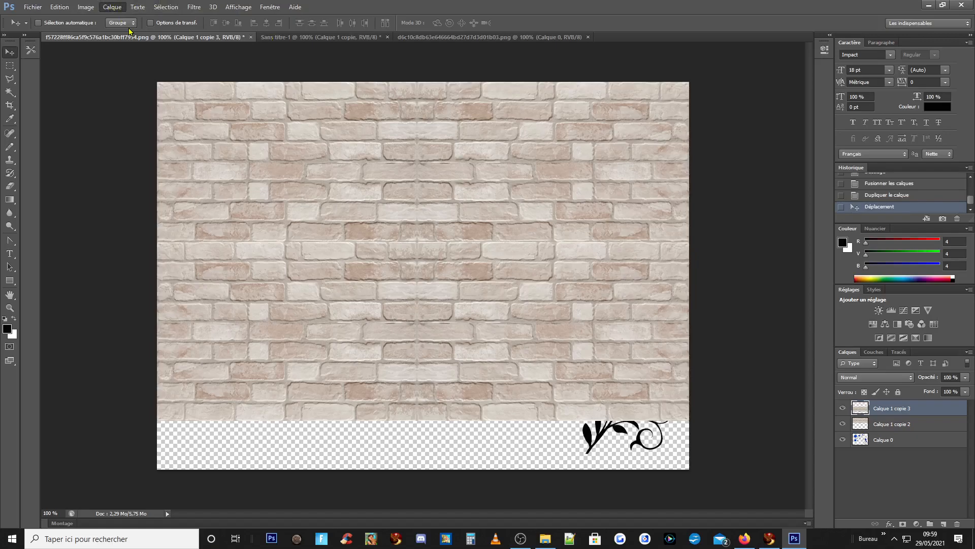
{"action": "key", "text": "ctrl+j"}
{"action": "left_click_drag", "start_coordinate": [526, 320], "coordinate": [528, 476]}
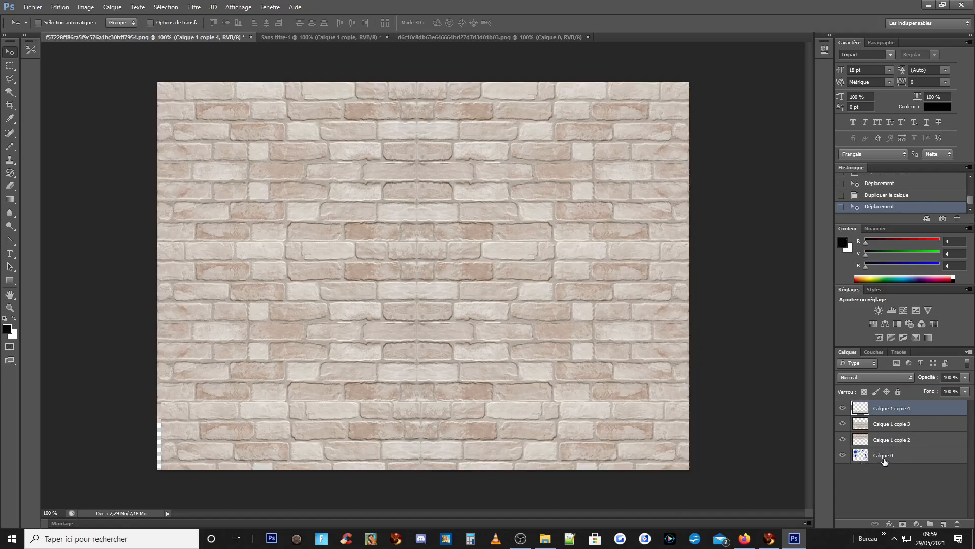
Step: Move the blue-rose layer Calque 0 above all the brick layers
{"action": "left_click", "coordinate": [884, 459]}
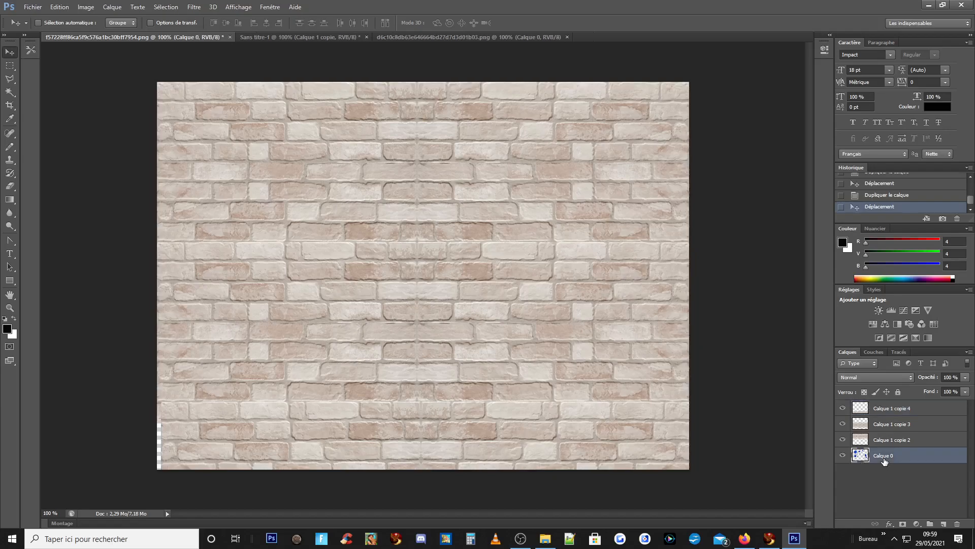
{"action": "left_click_drag", "start_coordinate": [884, 461], "coordinate": [889, 407]}
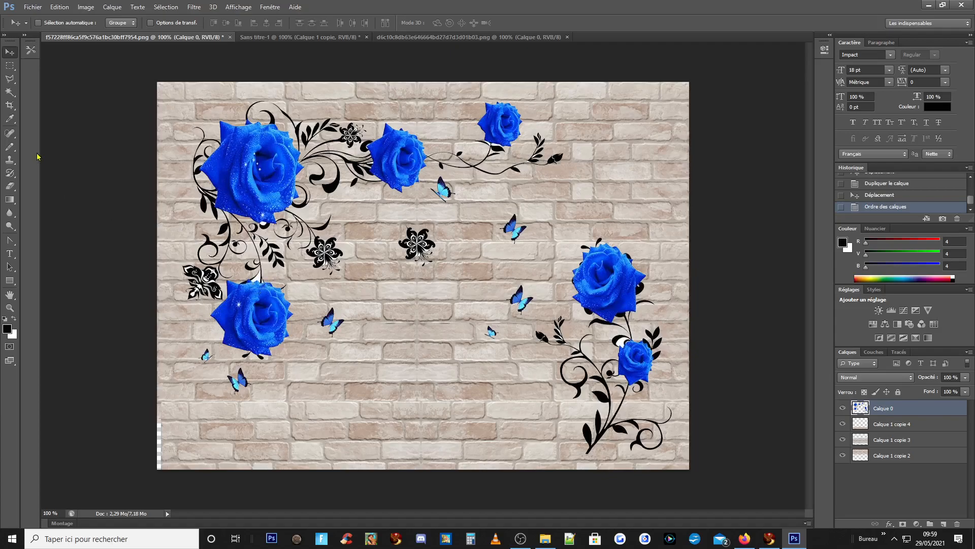
Step: Delete the leftover white patches just above the lower-left rose on Calque 0 using the Magic Wand
{"action": "left_click", "coordinate": [9, 92]}
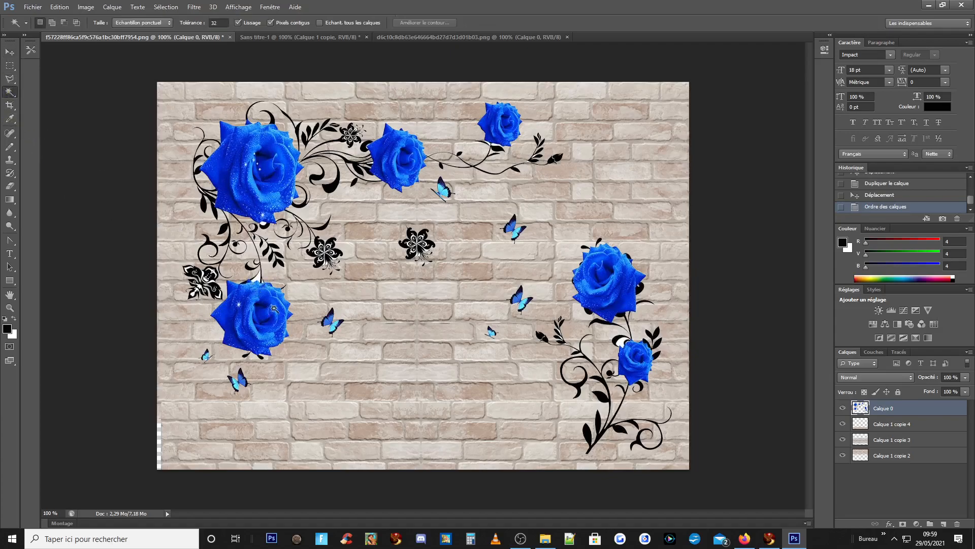
{"action": "left_click", "coordinate": [255, 278]}
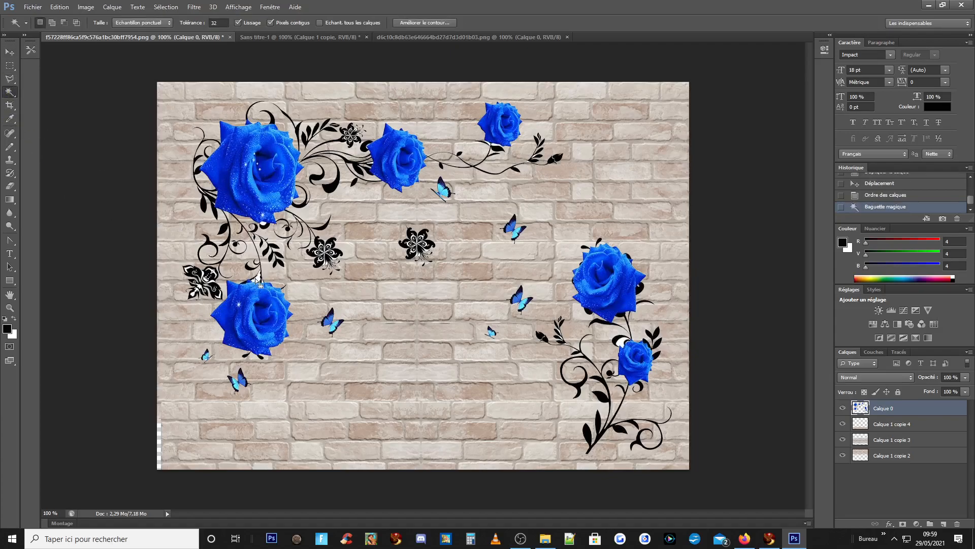
{"action": "key", "text": "Delete"}
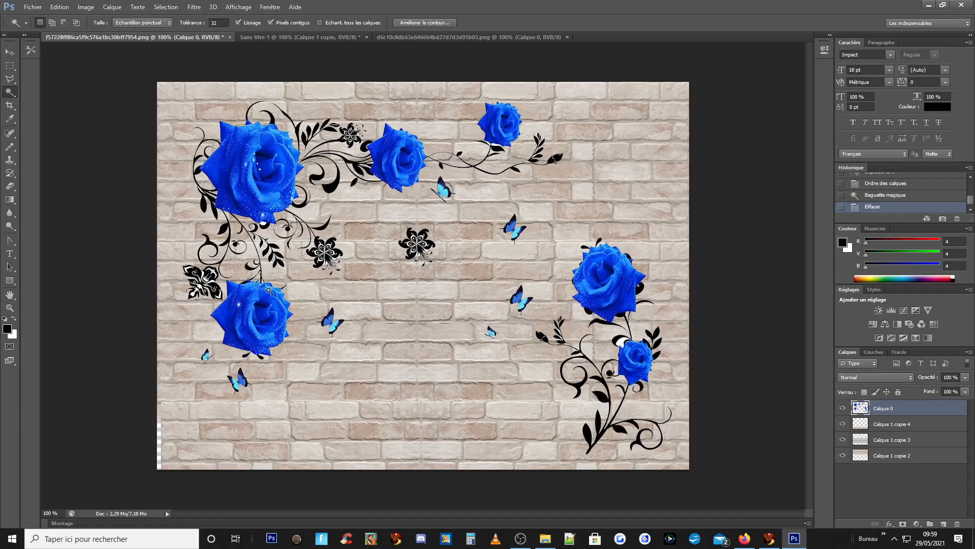
{"action": "left_click", "coordinate": [262, 282]}
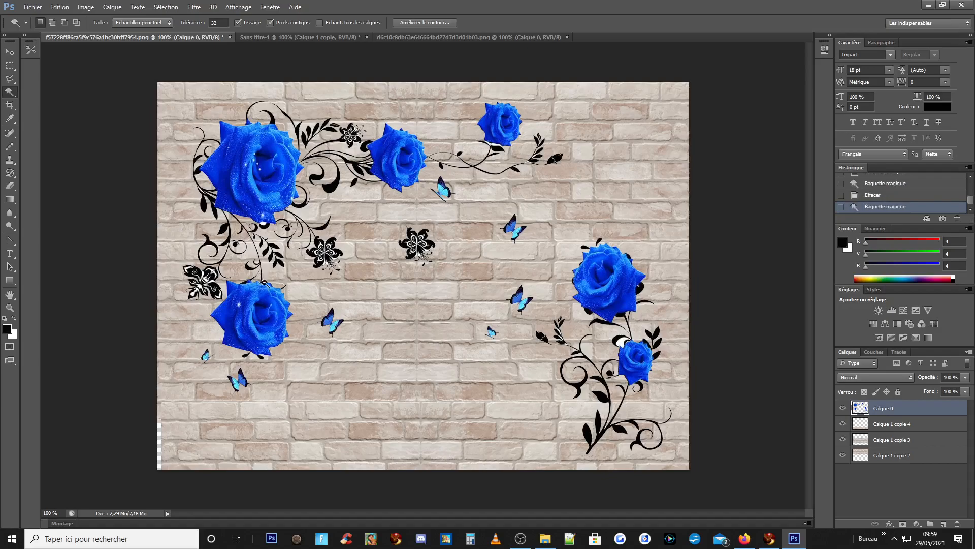
{"action": "key", "text": "Delete"}
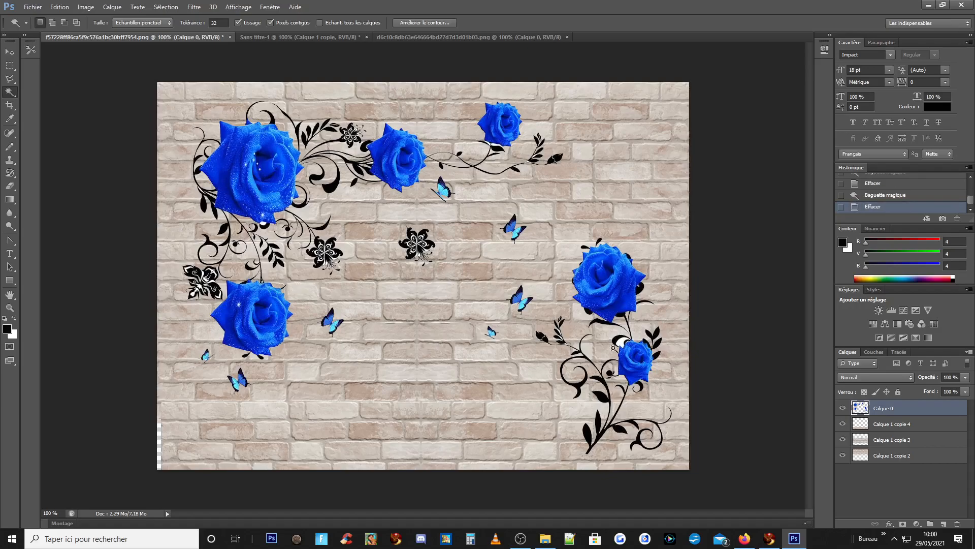
Step: Delete the white remnants beside the smallest lower-right rose, the upper-middle rose and beneath the largest rose, and clear the selection
{"action": "left_click", "coordinate": [622, 346]}
{"action": "key", "text": "Delete"}
{"action": "left_click", "coordinate": [373, 167]}
{"action": "key", "text": "Delete"}
{"action": "left_click", "coordinate": [263, 228]}
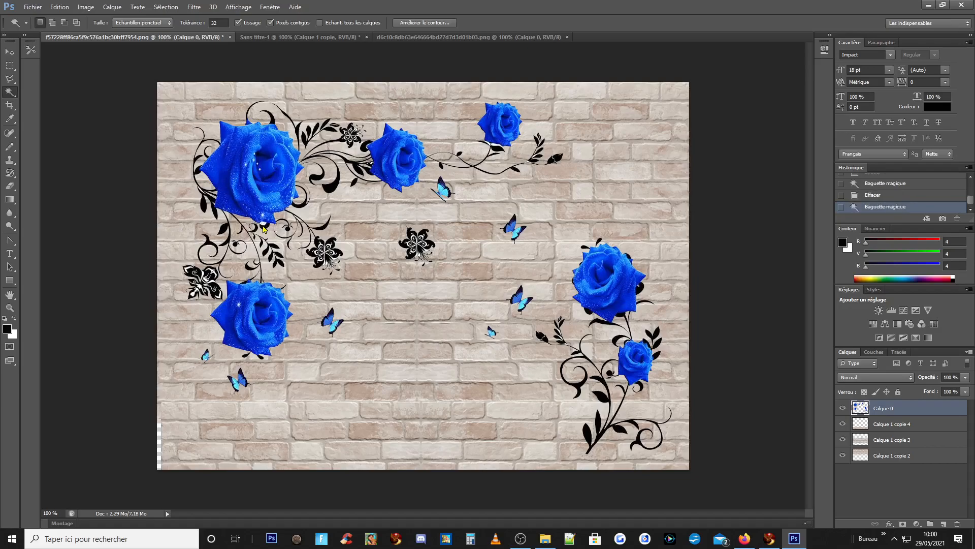
{"action": "key", "text": "Delete"}
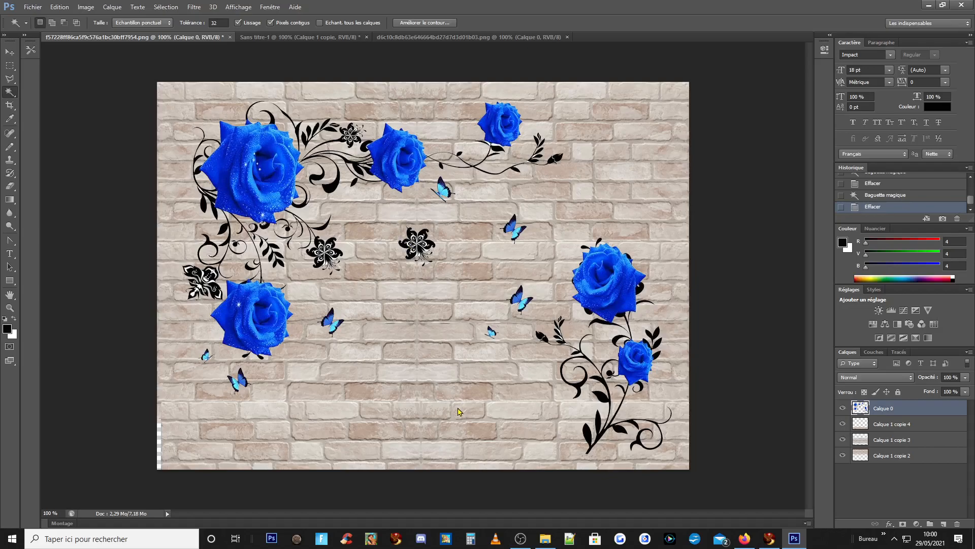
{"action": "key", "text": "ctrl+d"}
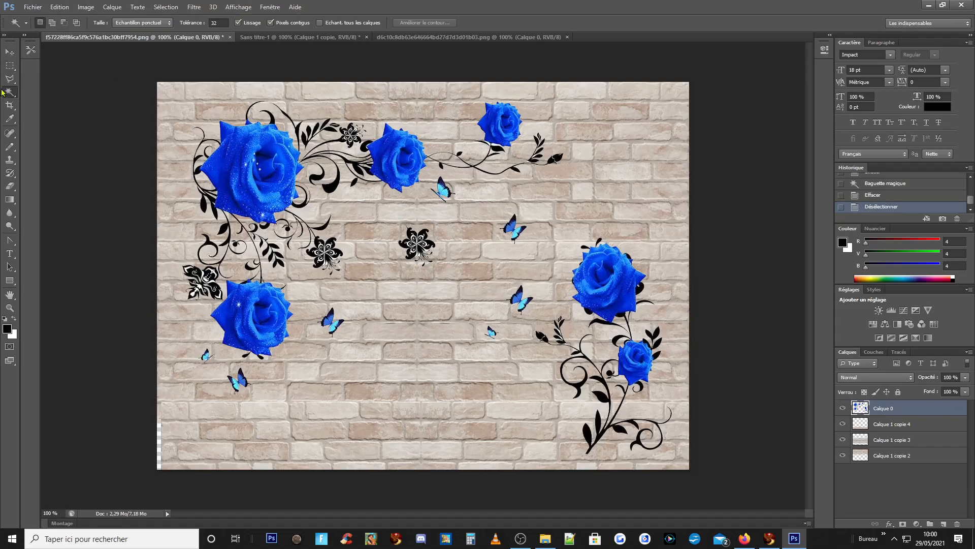
{"action": "left_click", "coordinate": [10, 65]}
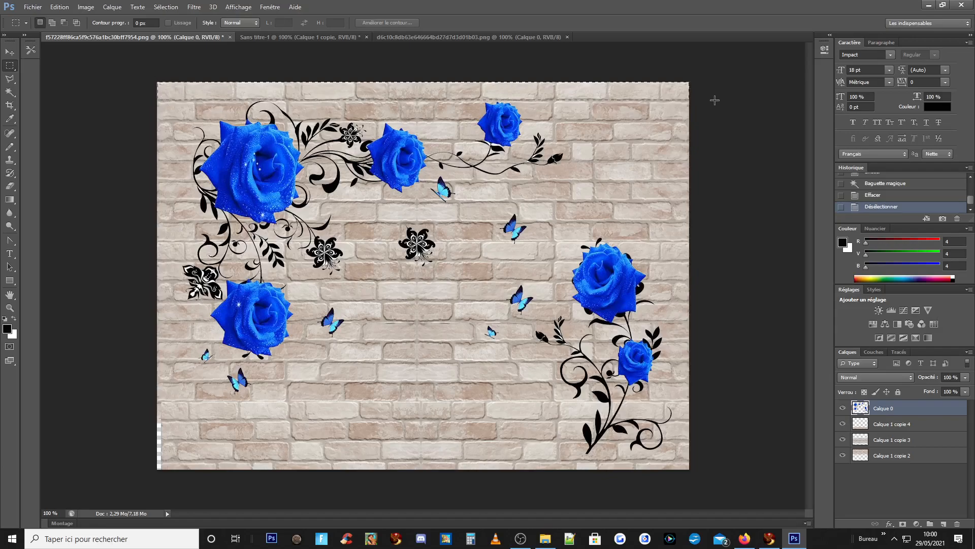
{"action": "left_click_drag", "start_coordinate": [708, 93], "coordinate": [708, 93]}
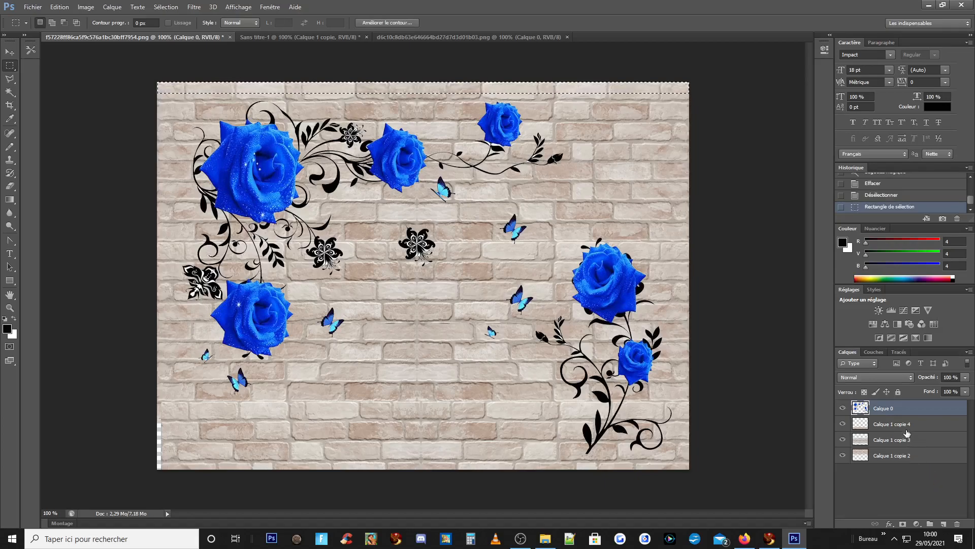
{"action": "left_click", "coordinate": [896, 428]}
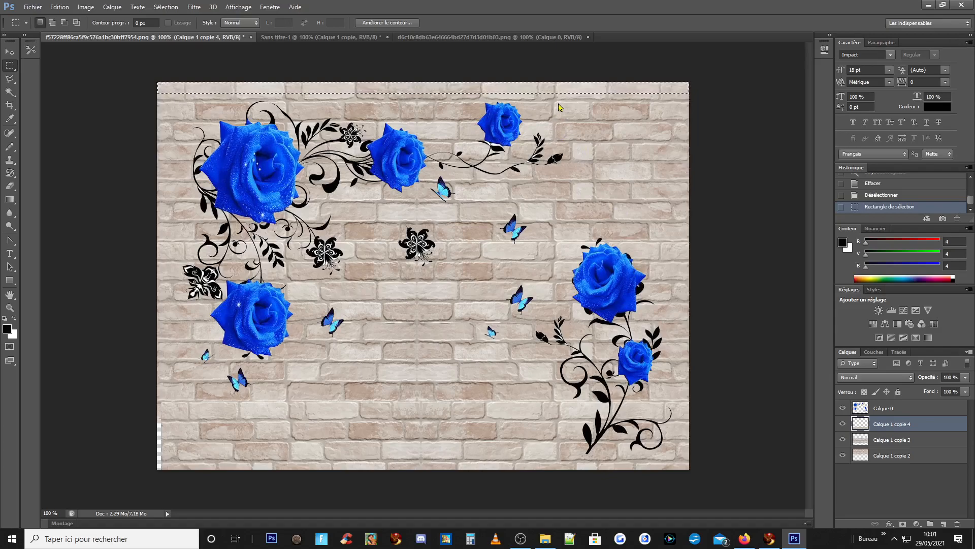
{"action": "key", "text": "ctrl+d"}
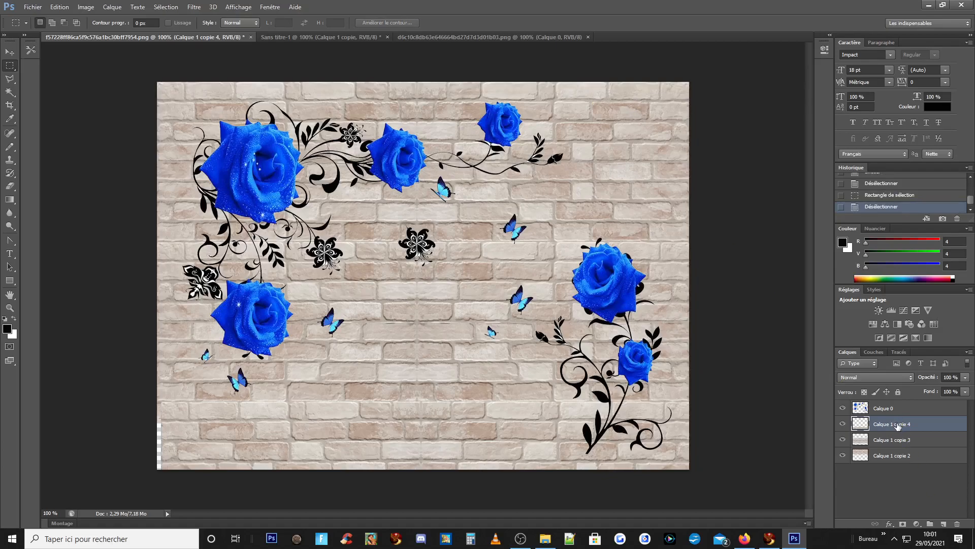
Step: Toggle the brick layers' visibility to identify the block each one holds, and make Calque 1 copie 2 the active layer
{"action": "left_click", "coordinate": [843, 424]}
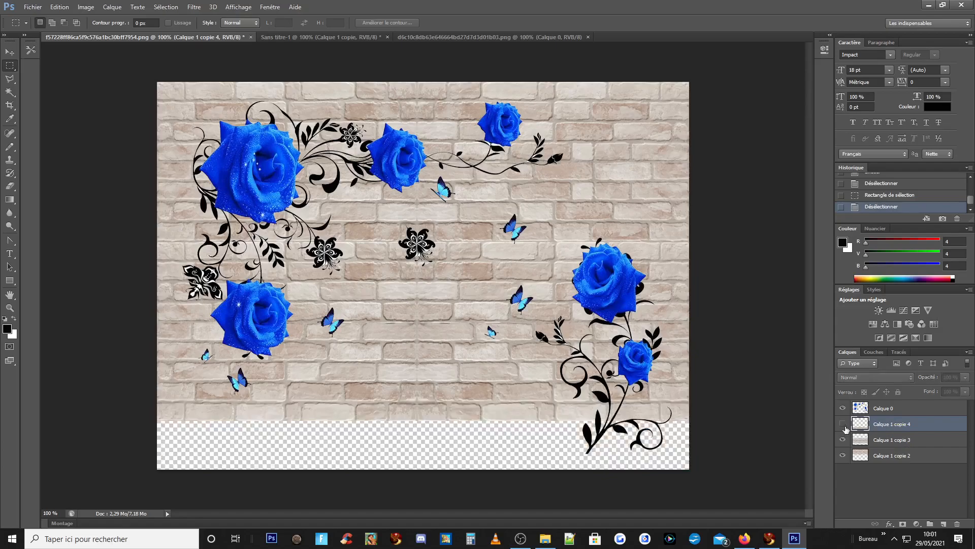
{"action": "left_click", "coordinate": [843, 425]}
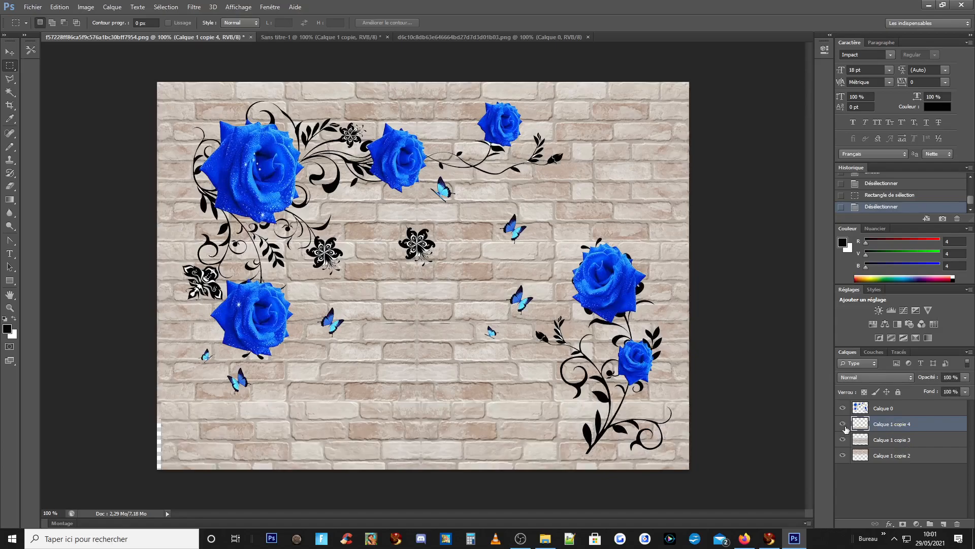
{"action": "left_click", "coordinate": [843, 456]}
{"action": "left_click", "coordinate": [842, 456]}
{"action": "left_click", "coordinate": [873, 458]}
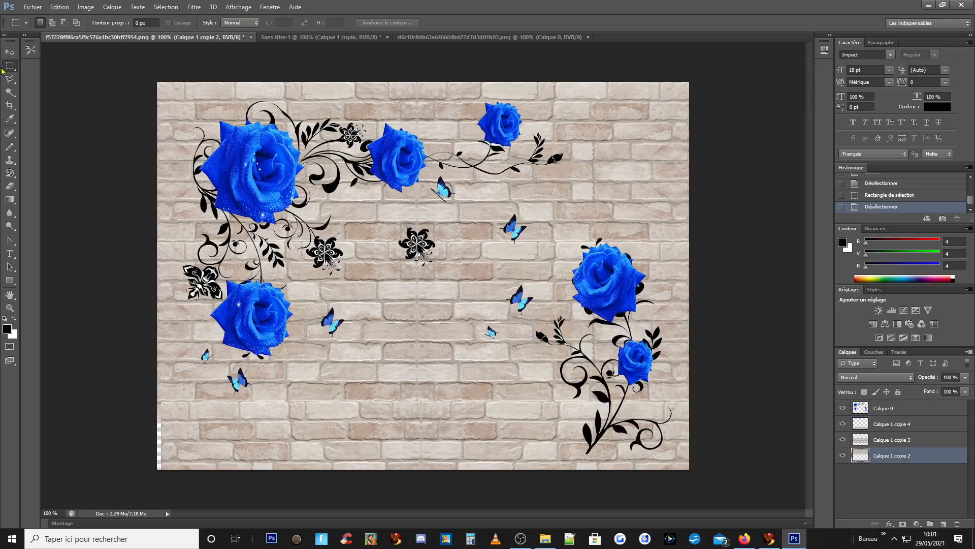
Step: Copy a thin full-width strip of bricks from the wall's upper edge onto a new layer and place it above all layers
{"action": "left_click_drag", "start_coordinate": [158, 82], "coordinate": [694, 96]}
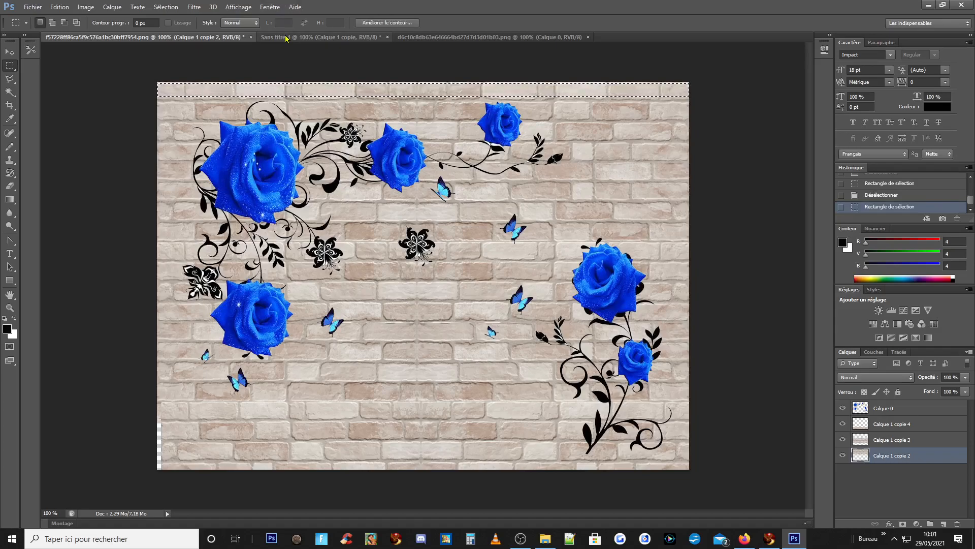
{"action": "key", "text": "ctrl+v"}
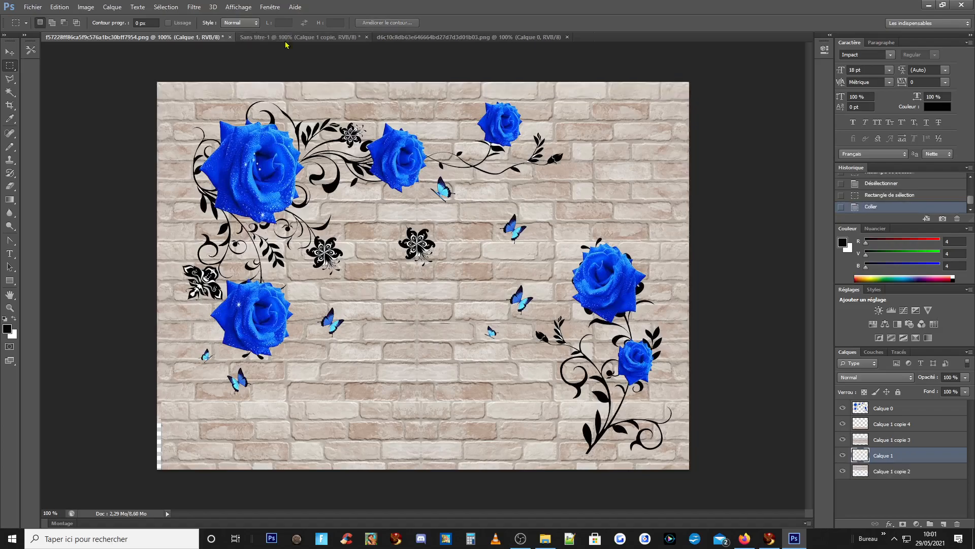
{"action": "left_click_drag", "start_coordinate": [860, 457], "coordinate": [863, 404]}
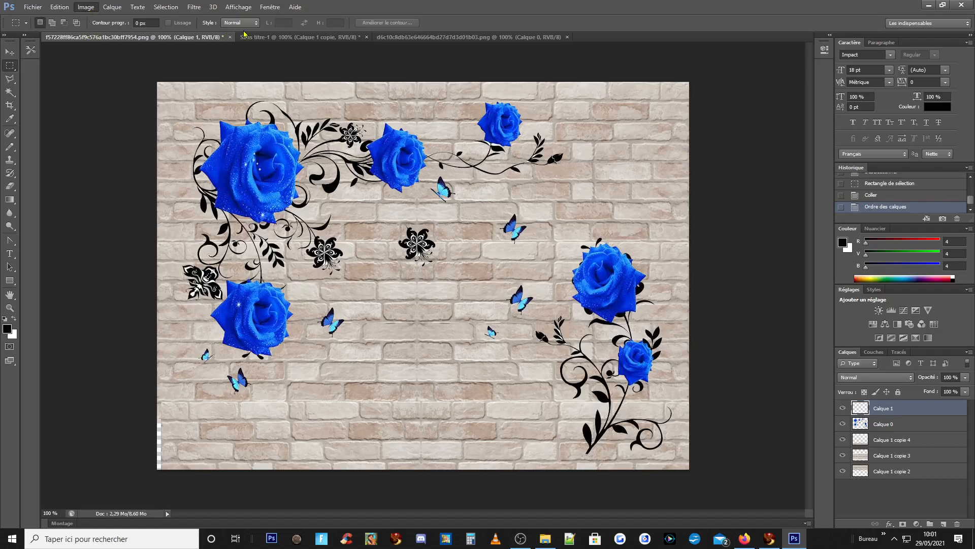
Step: Darken the copied strip to near black with two Brightness/Contrast adjustments and align it with the canvas's upper edge
{"action": "key", "text": "i"}
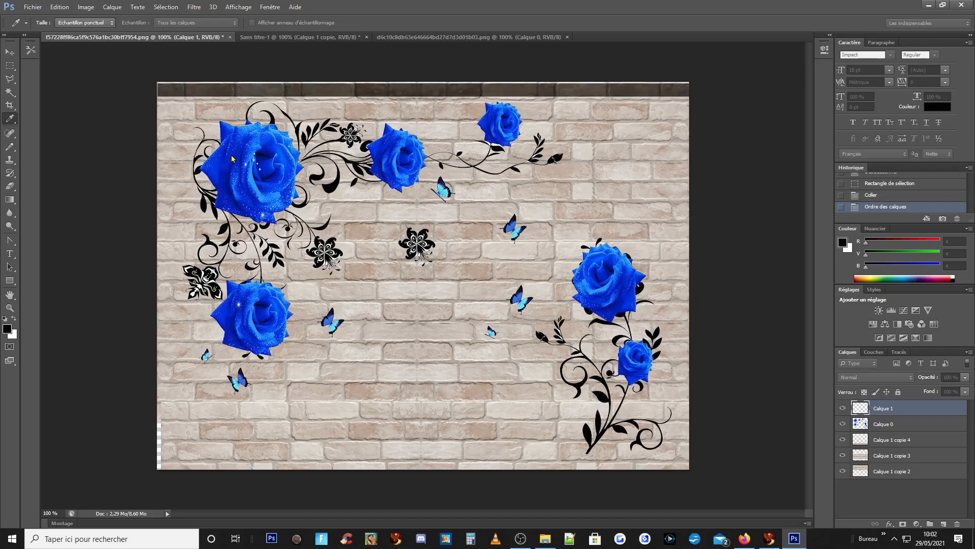
{"action": "key", "text": "m"}
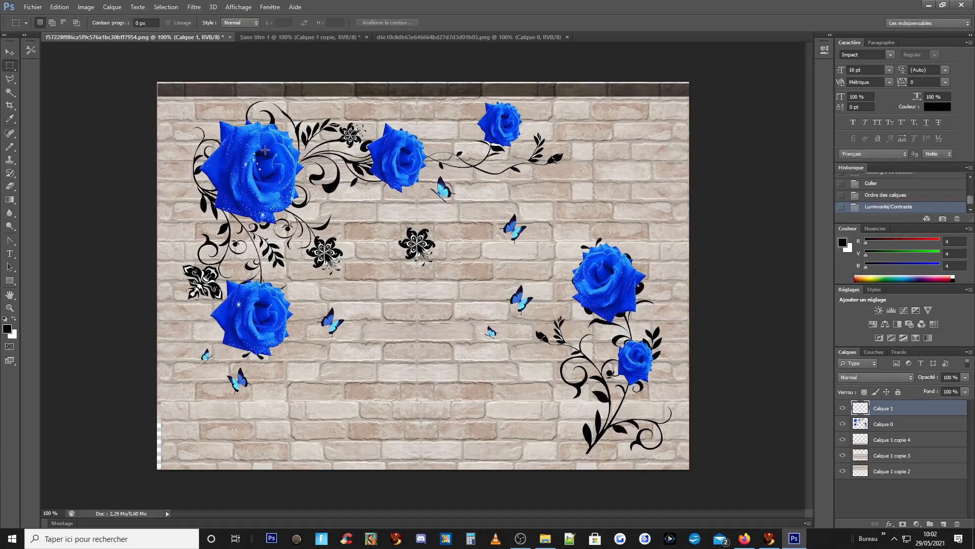
{"action": "left_click", "coordinate": [6, 53]}
{"action": "left_click_drag", "start_coordinate": [286, 92], "coordinate": [283, 88]}
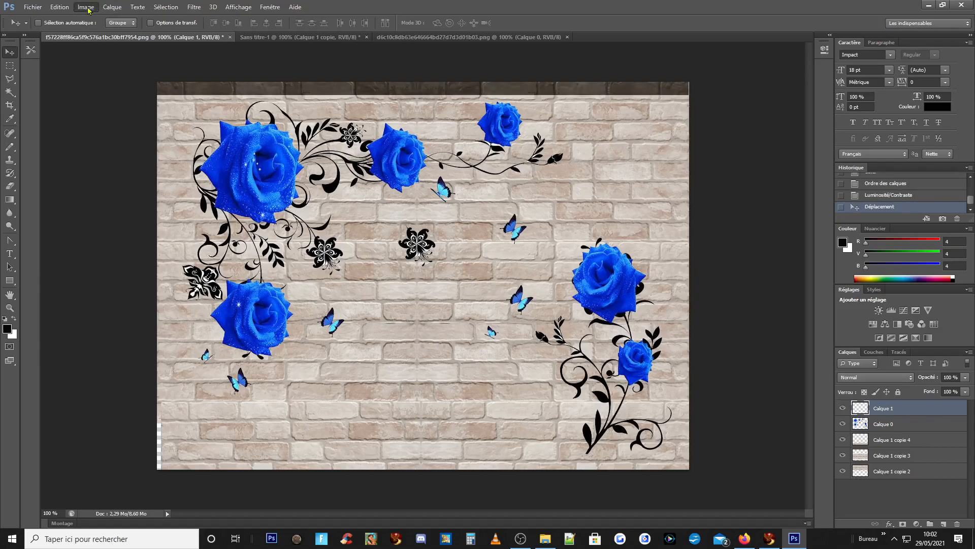
{"action": "key", "text": "i"}
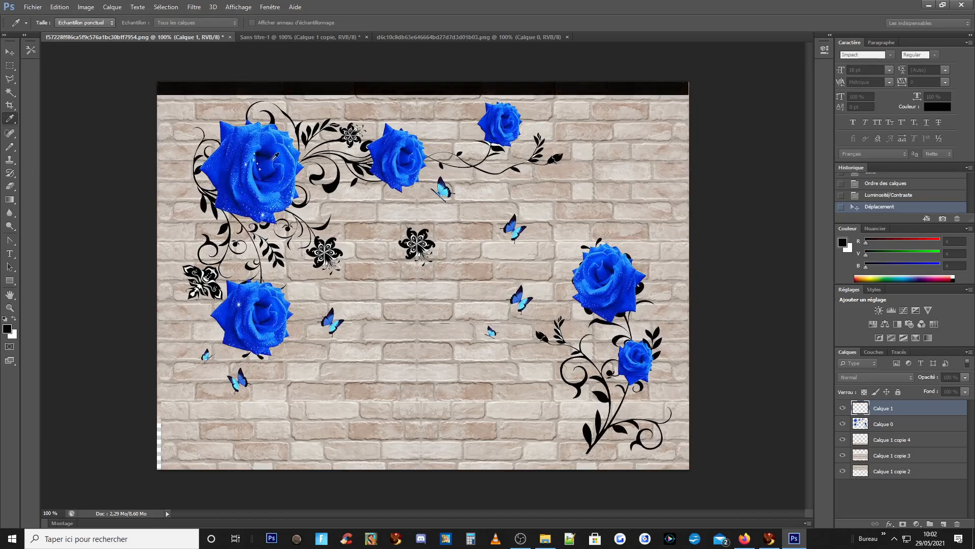
{"action": "key", "text": "v"}
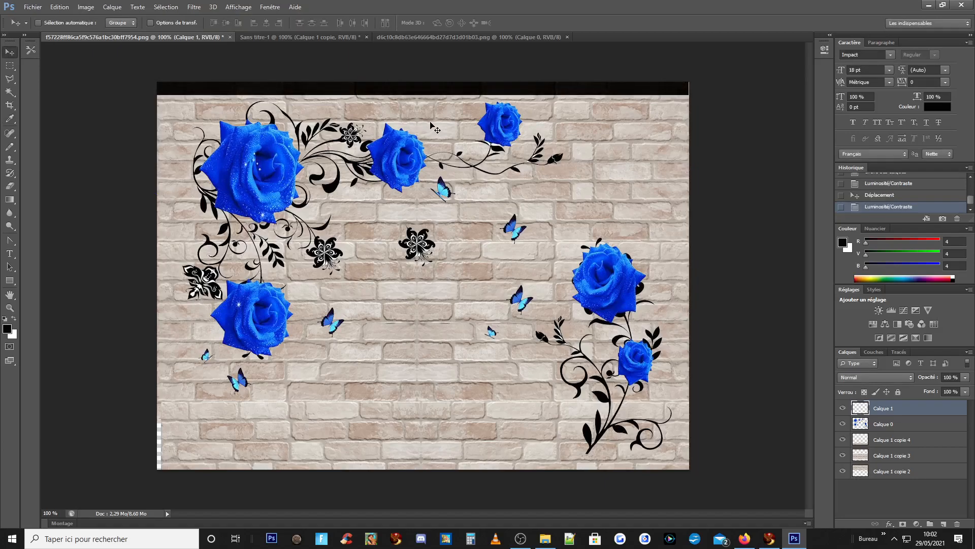
{"action": "key", "text": "ctrl+f"}
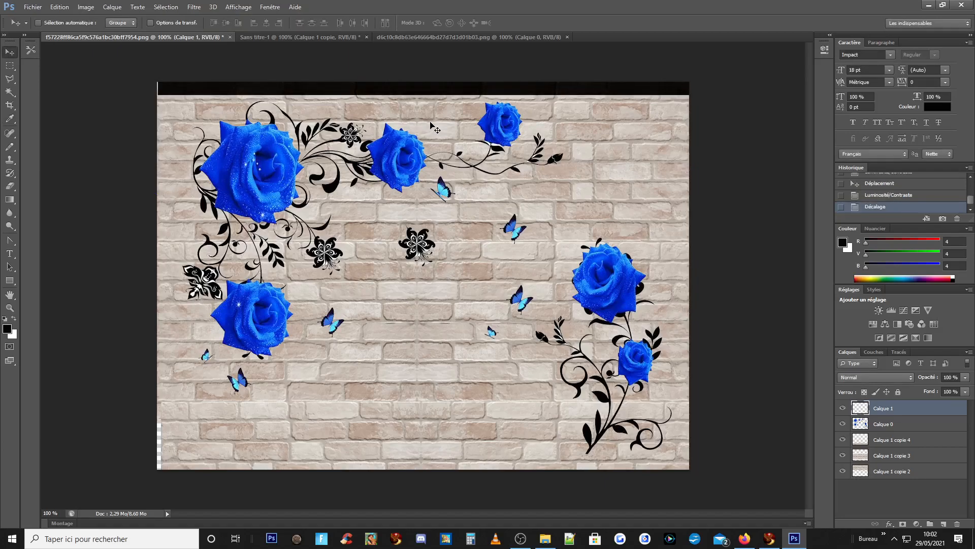
Step: Duplicate the dark strip layer and move the copy down to the canvas's lower edge
{"action": "left_click", "coordinate": [110, 7]}
{"action": "left_click", "coordinate": [118, 31]}
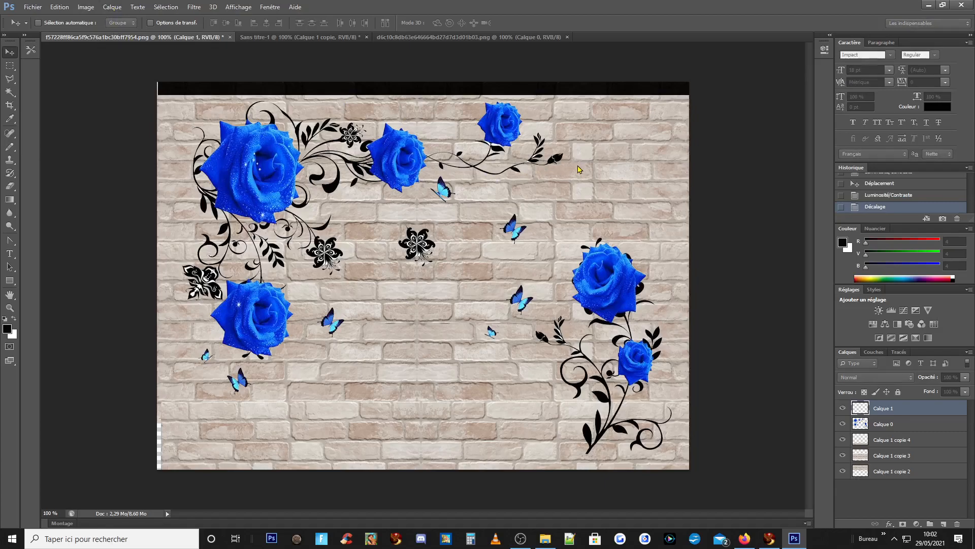
{"action": "key", "text": "Return"}
{"action": "left_click_drag", "start_coordinate": [511, 92], "coordinate": [511, 472]}
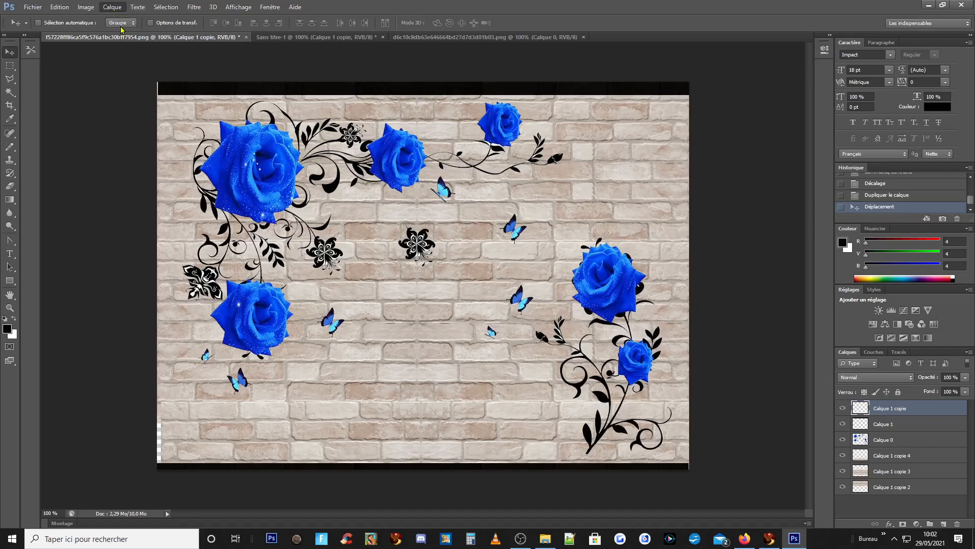
Step: Duplicate the lower dark strip up onto the wall and rotate the copy to about -90.6° so it stands upright
{"action": "key", "text": "ctrl+j"}
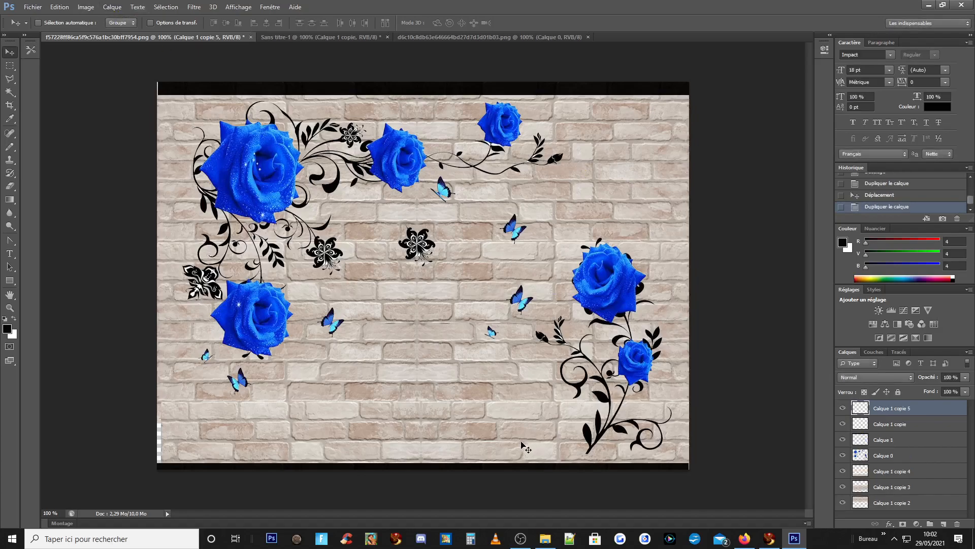
{"action": "left_click_drag", "start_coordinate": [505, 472], "coordinate": [505, 199]}
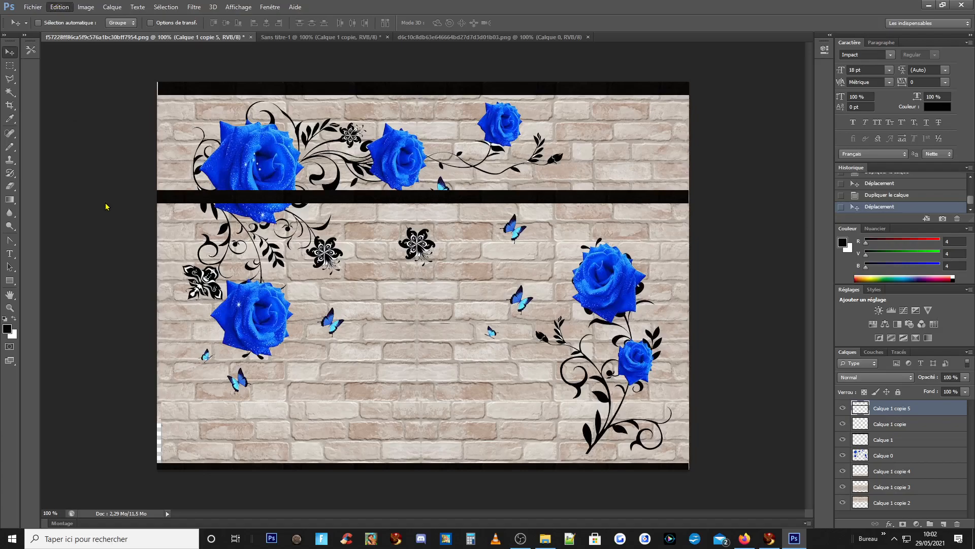
{"action": "left_click", "coordinate": [252, 288]}
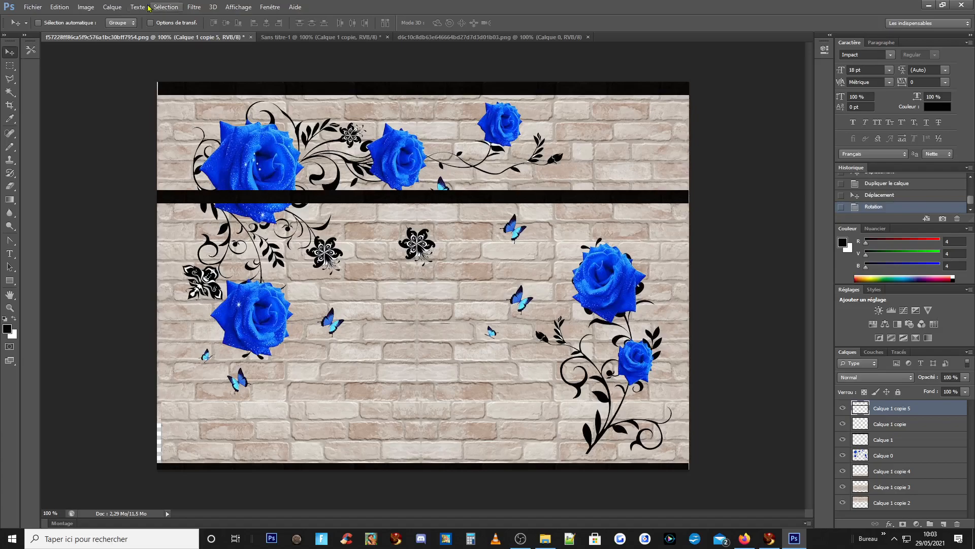
{"action": "left_click", "coordinate": [58, 7]}
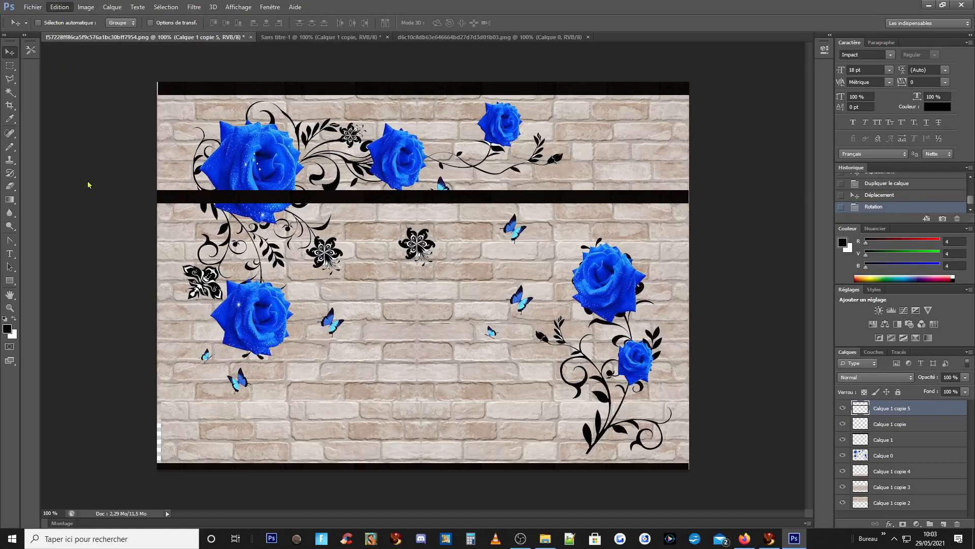
{"action": "left_click", "coordinate": [105, 201]}
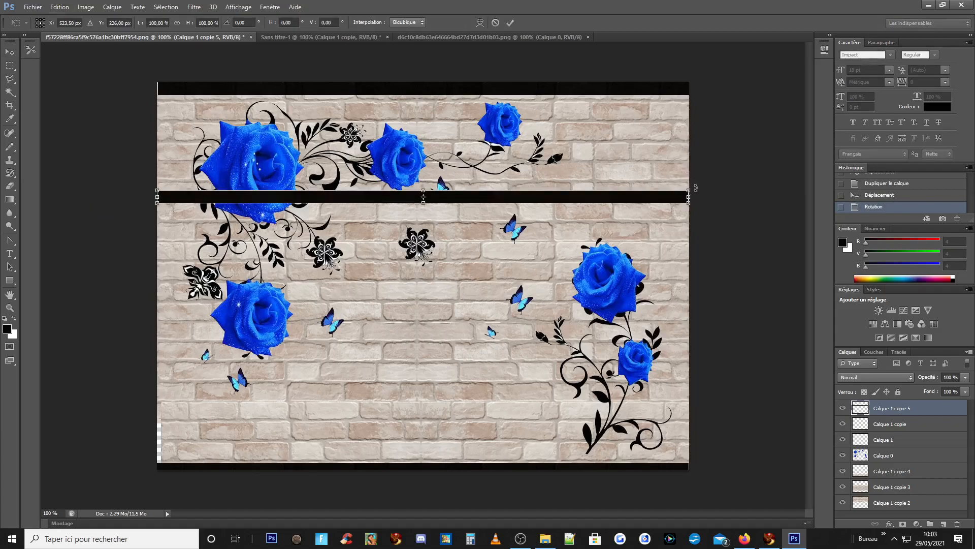
{"action": "left_click_drag", "start_coordinate": [694, 193], "coordinate": [418, 62]}
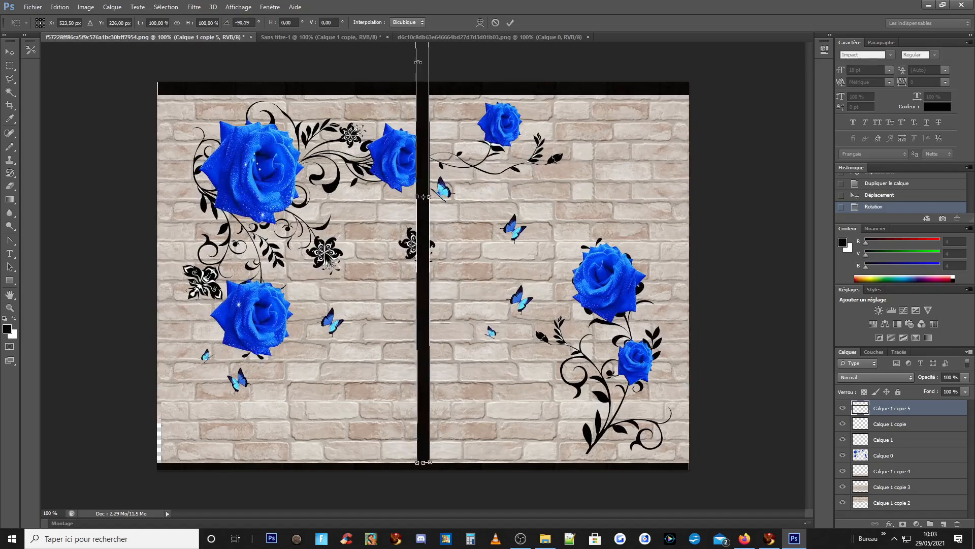
{"action": "left_click_drag", "start_coordinate": [418, 62], "coordinate": [409, 68]}
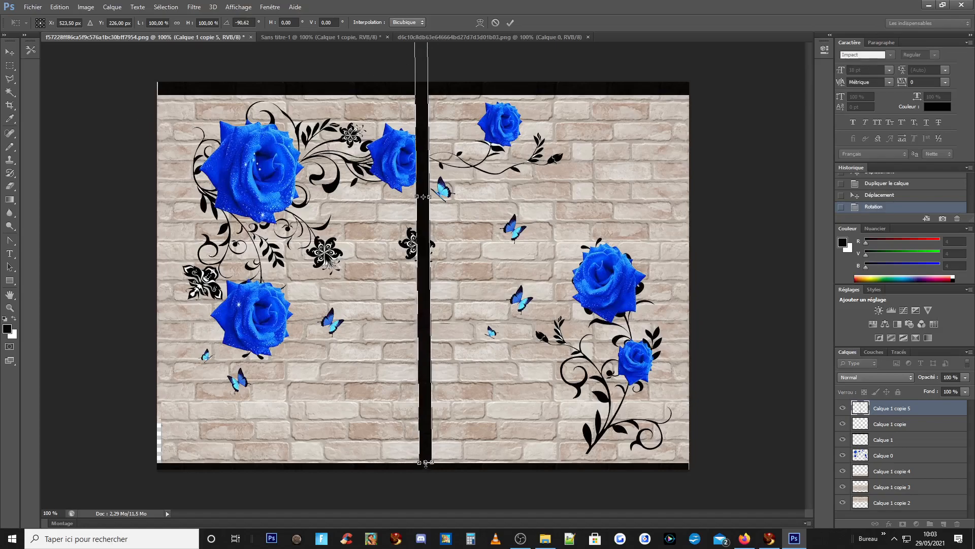
Step: Shorten the upright dark strip to 57% of its length and move it to the canvas's left edge
{"action": "left_click_drag", "start_coordinate": [426, 463], "coordinate": [421, 233]}
{"action": "left_click_drag", "start_coordinate": [421, 108], "coordinate": [412, 259]}
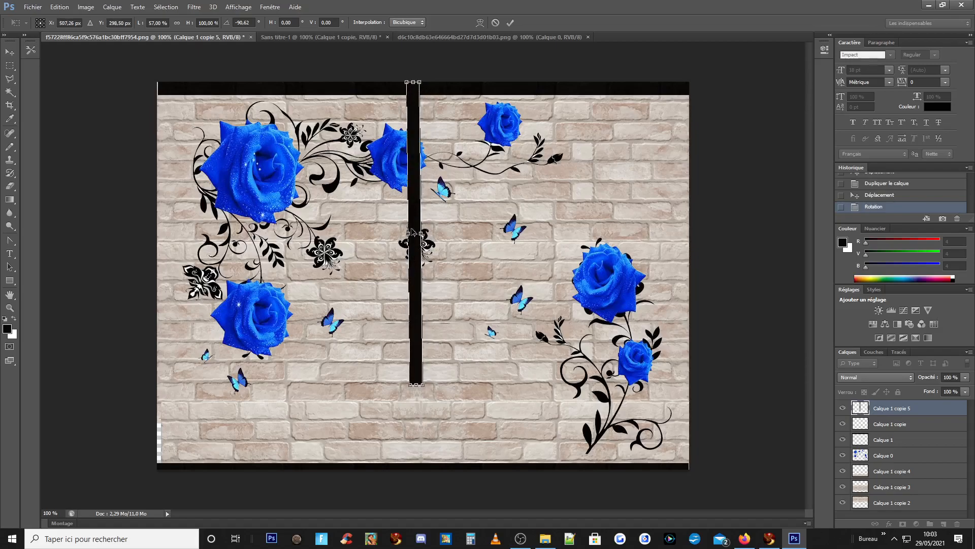
{"action": "left_click_drag", "start_coordinate": [421, 198], "coordinate": [168, 193]}
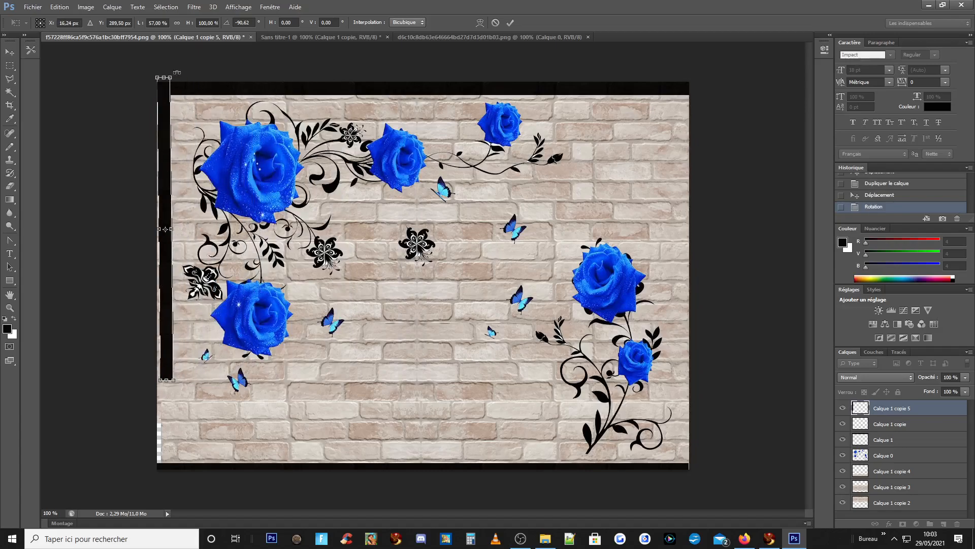
Step: Straighten the left strip to -90.36°, thicken it to about 150% and stretch it past the canvas's lower edge
{"action": "left_click_drag", "start_coordinate": [180, 77], "coordinate": [180, 83]}
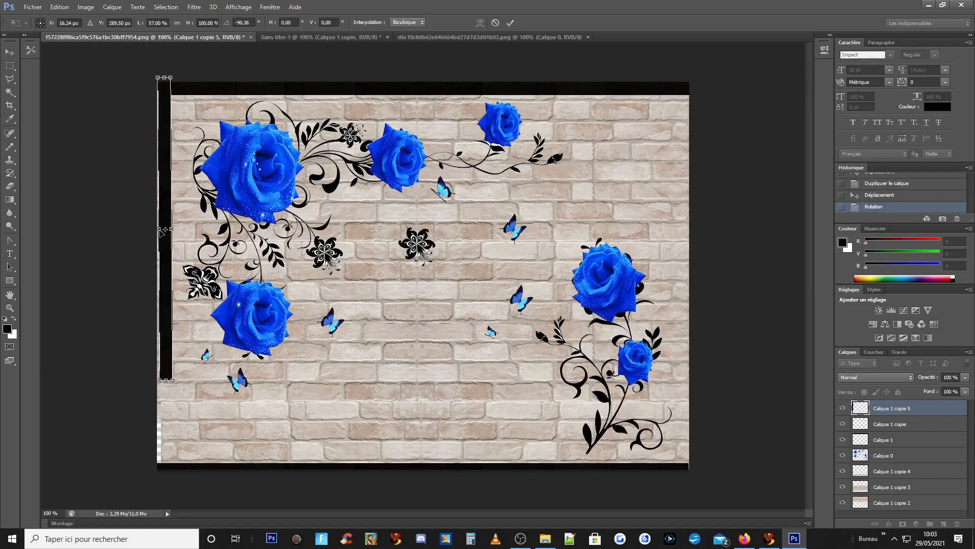
{"action": "left_click_drag", "start_coordinate": [155, 230], "coordinate": [150, 231]}
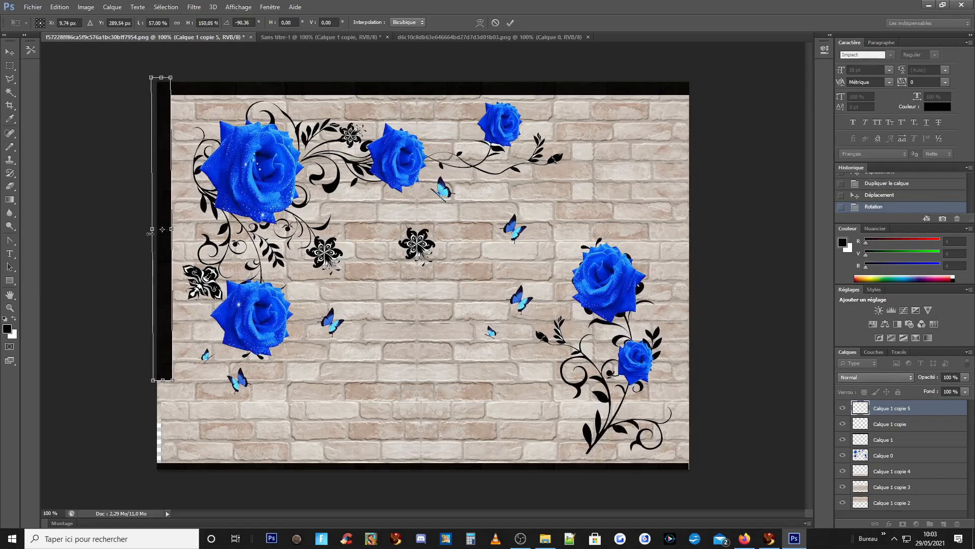
{"action": "left_click_drag", "start_coordinate": [161, 383], "coordinate": [148, 464]}
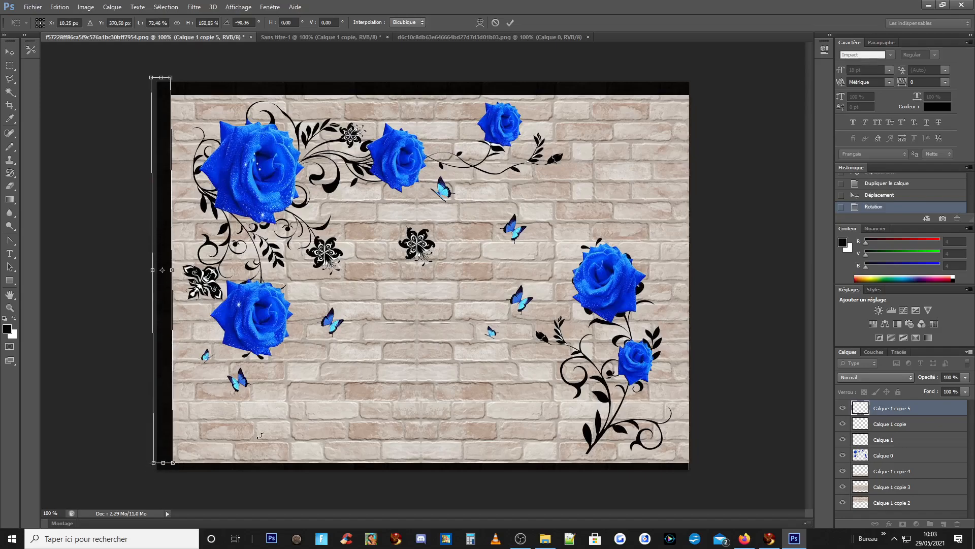
{"action": "left_click_drag", "start_coordinate": [163, 463], "coordinate": [163, 481]}
{"action": "key", "text": "Return"}
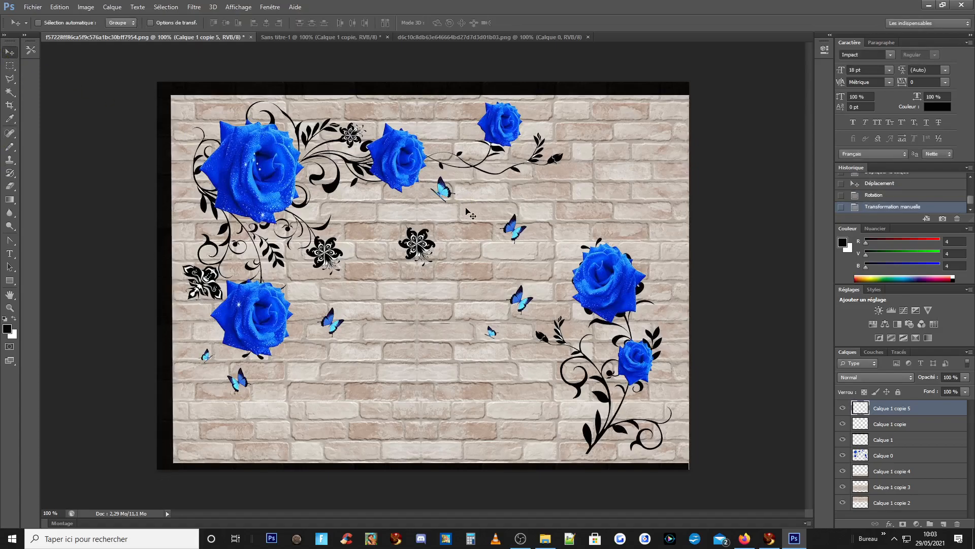
Step: Nudge the left strip outward so its visible thickness matches the frame's upper strip
{"action": "key", "text": "Left"}
{"action": "key", "text": "Left"}
{"action": "key", "text": "Left"}
{"action": "key", "text": "Left"}
{"action": "key", "text": "Left"}
{"action": "key", "text": "Left"}
{"action": "key", "text": "Left"}
{"action": "key", "text": "Left"}
{"action": "key", "text": "Left"}
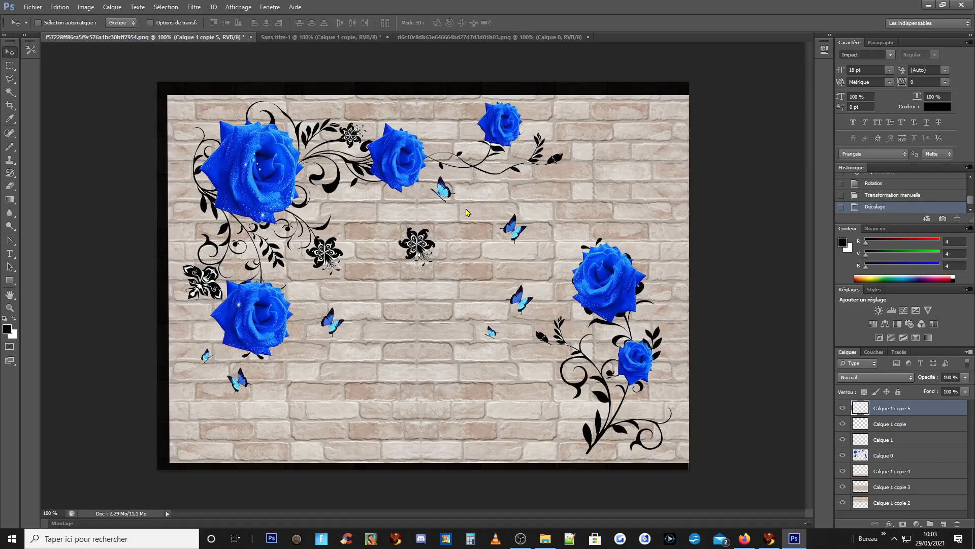
{"action": "key", "text": "Right"}
{"action": "key", "text": "Right"}
{"action": "key", "text": "Right"}
{"action": "key", "text": "Right"}
Step: Duplicate the left dark strip layer and move the copy to the canvas's right edge
{"action": "left_click", "coordinate": [112, 7]}
{"action": "left_click", "coordinate": [133, 29]}
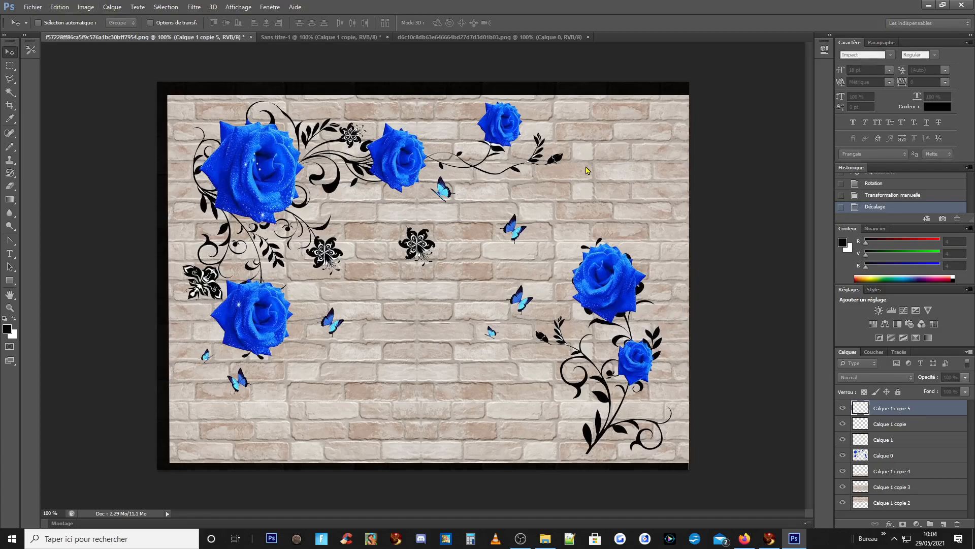
{"action": "left_click", "coordinate": [586, 167]}
{"action": "left_click_drag", "start_coordinate": [161, 226], "coordinate": [689, 239]}
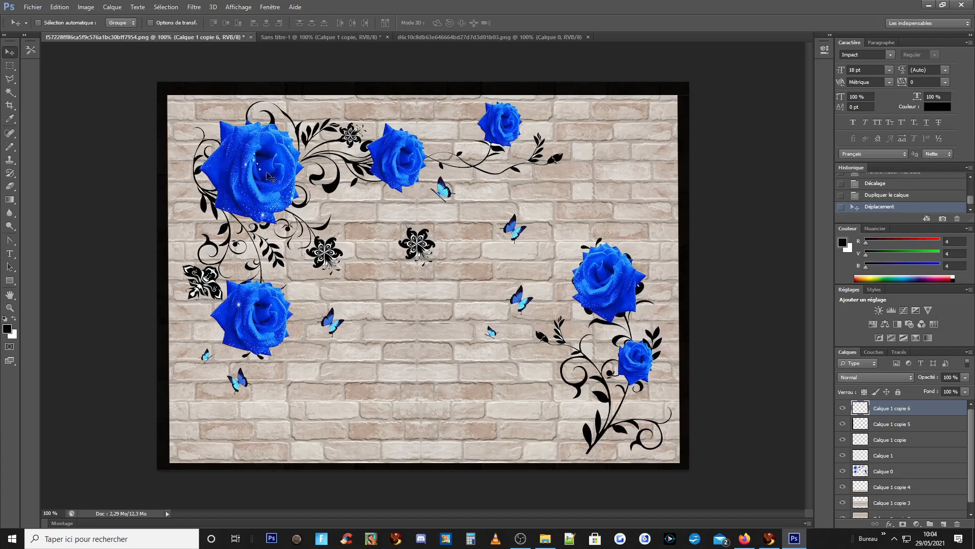
Step: Select the blue-rose layer Calque 0 and bring it to the top of the layer stack
{"action": "left_click", "coordinate": [304, 177], "text": "ctrl"}
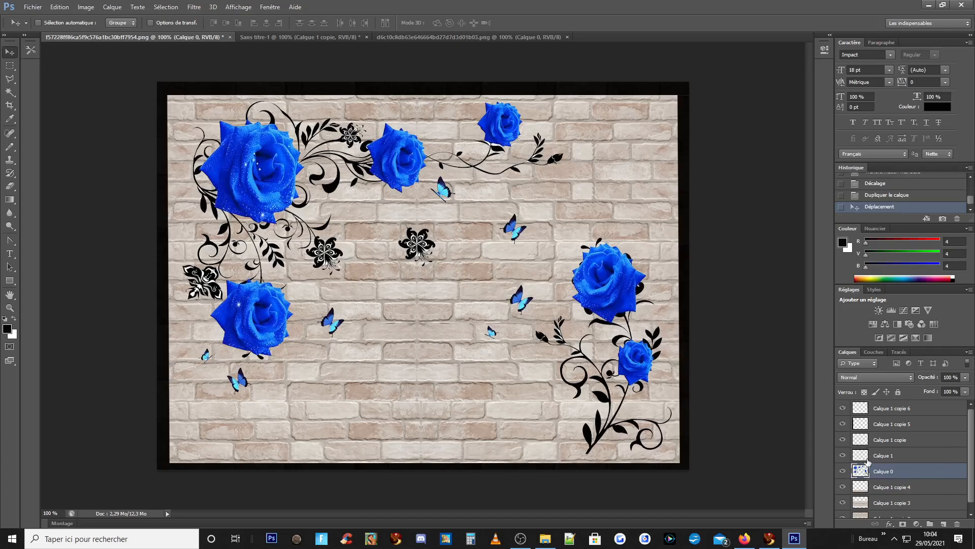
{"action": "scroll", "coordinate": [871, 447], "scroll_direction": "down", "scroll_amount": 1}
{"action": "scroll", "coordinate": [884, 465], "scroll_direction": "up", "scroll_amount": 1}
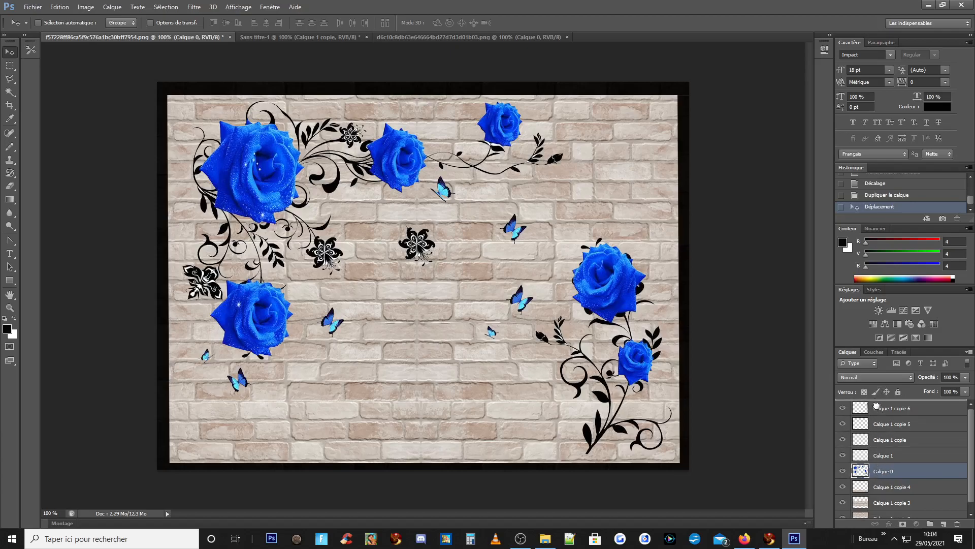
{"action": "key", "text": "ctrl+shift+bracketright"}
{"action": "scroll", "coordinate": [887, 471], "scroll_direction": "down", "scroll_amount": 1}
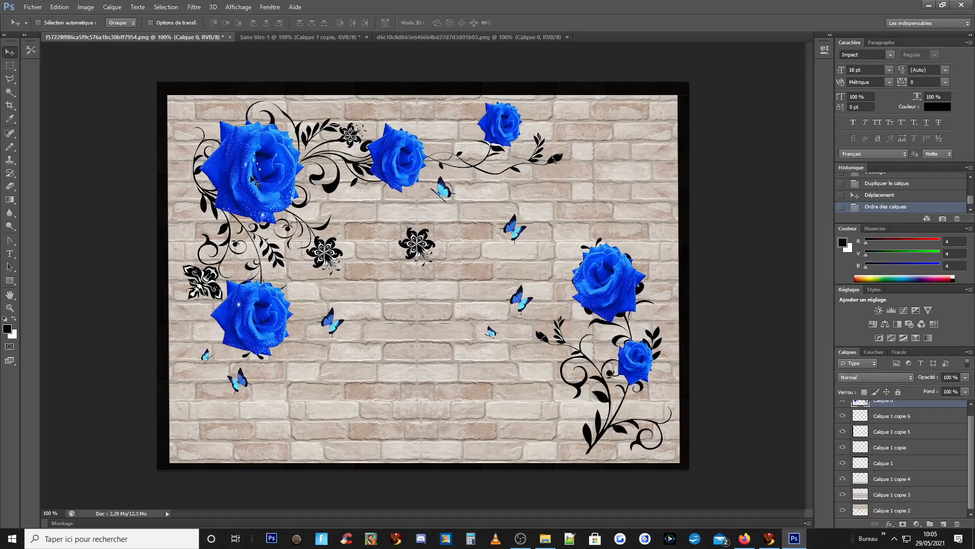
{"action": "scroll", "coordinate": [875, 431], "scroll_direction": "up", "scroll_amount": 1}
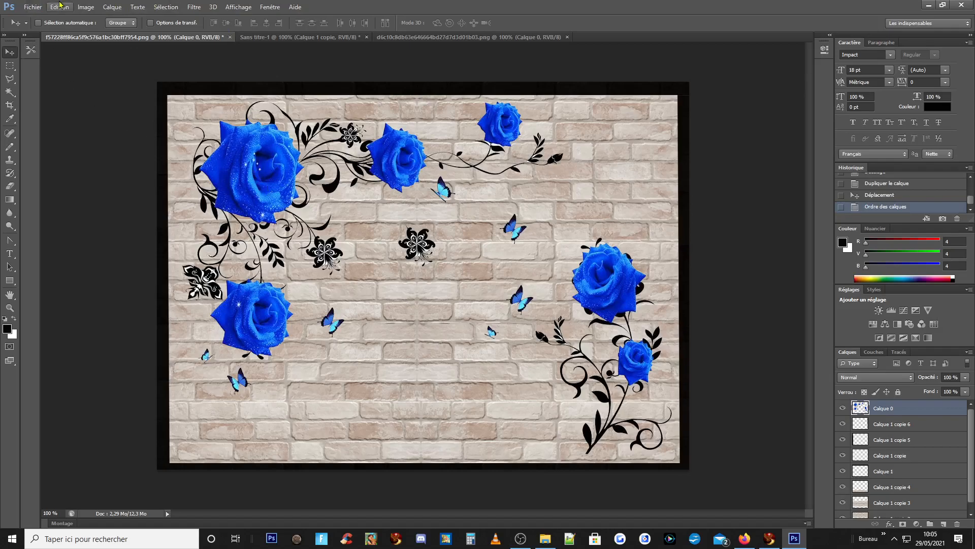
Step: Duplicate the blue-rose layer and offset the copy slightly upward over the original
{"action": "left_click", "coordinate": [115, 28]}
{"action": "key", "text": "Return"}
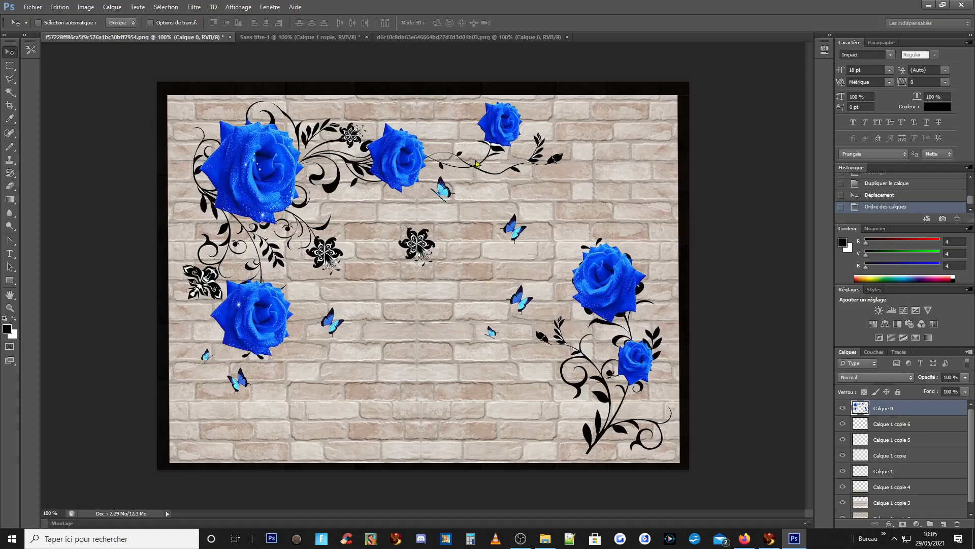
{"action": "mouse_move", "coordinate": [275, 183]}
{"action": "left_mouse_down"}
{"action": "mouse_move", "coordinate": [440, 231]}
{"action": "mouse_move", "coordinate": [292, 185]}
{"action": "mouse_move", "coordinate": [255, 201]}
{"action": "mouse_move", "coordinate": [249, 264]}
{"action": "mouse_move", "coordinate": [278, 168]}
{"action": "mouse_move", "coordinate": [306, 233]}
{"action": "mouse_move", "coordinate": [274, 170]}
{"action": "left_mouse_up"}
Step: Copy the whole duplicated rose layer, create a new white document at the suggested size and paste the roses into it
{"action": "key", "text": "ctrl+a"}
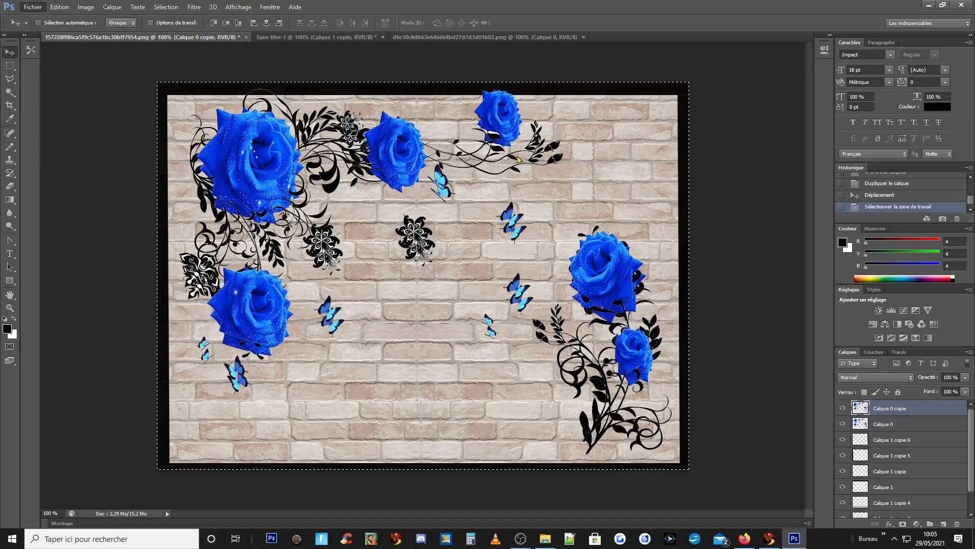
{"action": "key", "text": "ctrl+n"}
{"action": "key", "text": "Return"}
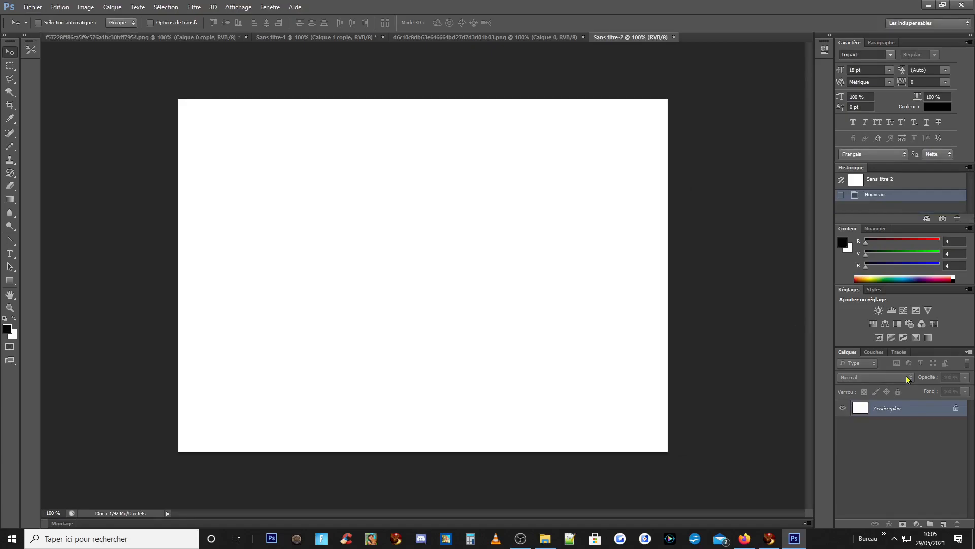
{"action": "key", "text": "ctrl+v"}
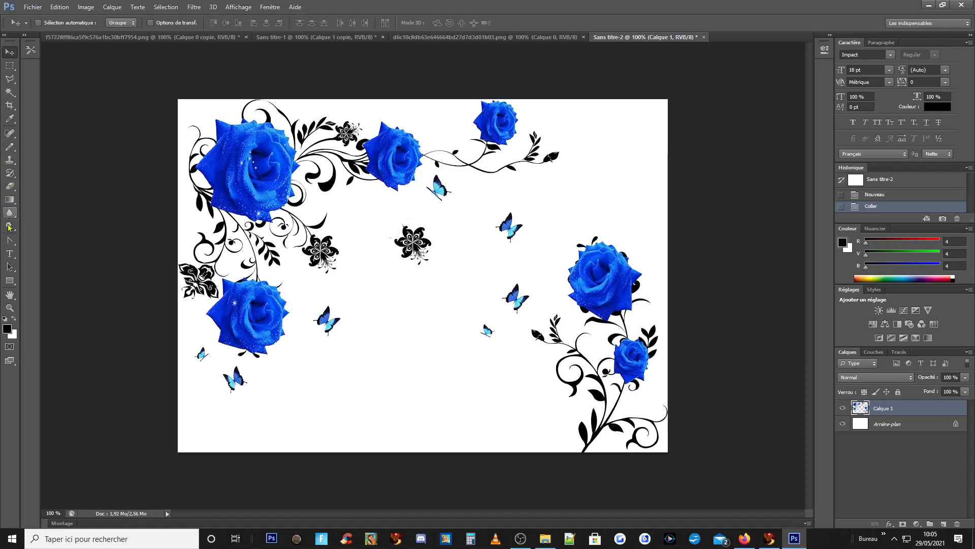
Step: Erase the butterflies, the isolated central black flower and the black flower below the large upper-left rose
{"action": "left_click", "coordinate": [10, 186]}
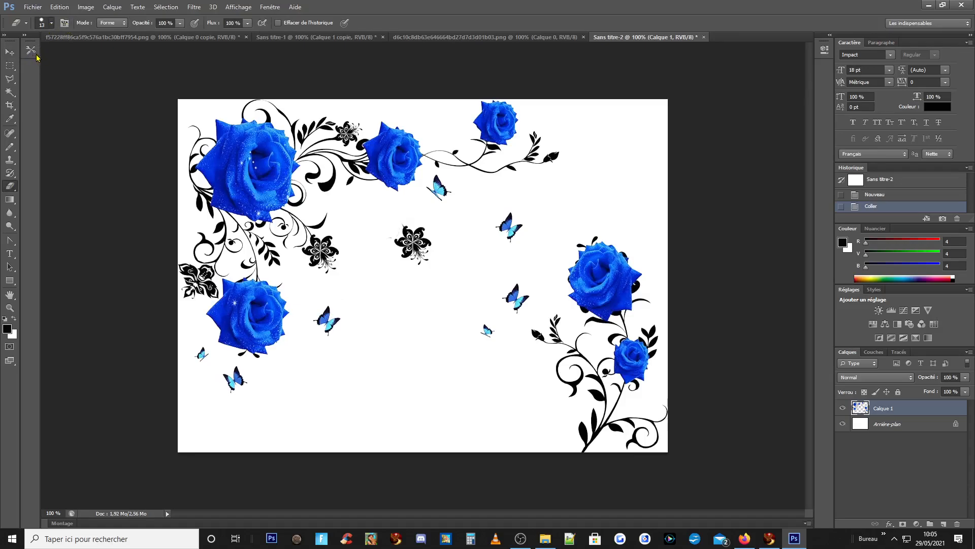
{"action": "mouse_move", "coordinate": [426, 233]}
{"action": "left_mouse_down"}
{"action": "mouse_move", "coordinate": [388, 230]}
{"action": "mouse_move", "coordinate": [375, 248]}
{"action": "mouse_move", "coordinate": [440, 240]}
{"action": "mouse_move", "coordinate": [396, 250]}
{"action": "mouse_move", "coordinate": [427, 267]}
{"action": "mouse_move", "coordinate": [537, 210]}
{"action": "mouse_move", "coordinate": [484, 251]}
{"action": "mouse_move", "coordinate": [569, 234]}
{"action": "left_mouse_up"}
{"action": "mouse_move", "coordinate": [500, 335]}
{"action": "left_mouse_down"}
{"action": "mouse_move", "coordinate": [432, 321]}
{"action": "mouse_move", "coordinate": [471, 324]}
{"action": "mouse_move", "coordinate": [529, 273]}
{"action": "mouse_move", "coordinate": [507, 304]}
{"action": "mouse_move", "coordinate": [396, 325]}
{"action": "mouse_move", "coordinate": [310, 319]}
{"action": "mouse_move", "coordinate": [333, 337]}
{"action": "mouse_move", "coordinate": [338, 329]}
{"action": "mouse_move", "coordinate": [311, 347]}
{"action": "mouse_move", "coordinate": [338, 321]}
{"action": "mouse_move", "coordinate": [319, 353]}
{"action": "mouse_move", "coordinate": [246, 391]}
{"action": "mouse_move", "coordinate": [194, 354]}
{"action": "mouse_move", "coordinate": [253, 376]}
{"action": "left_mouse_up"}
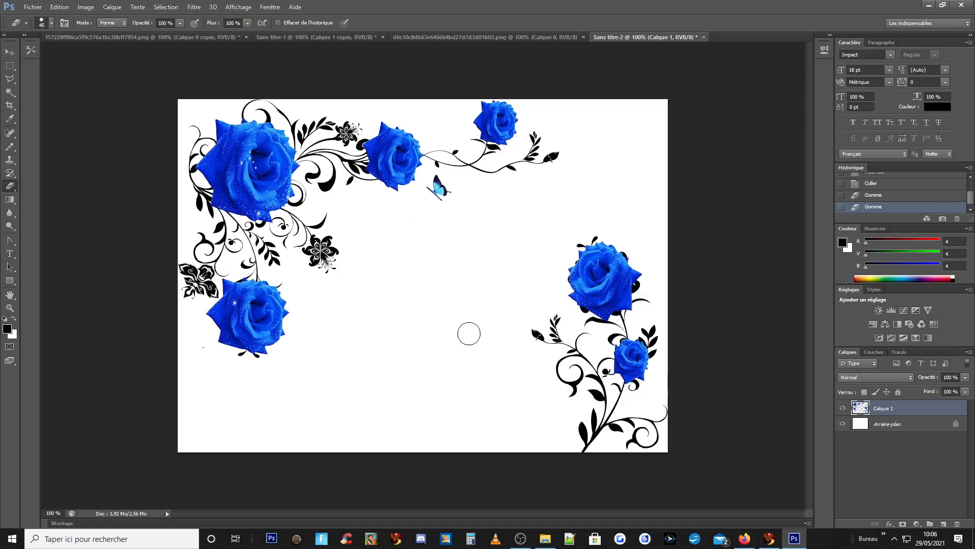
{"action": "mouse_move", "coordinate": [447, 196]}
{"action": "left_mouse_down"}
{"action": "mouse_move", "coordinate": [431, 185]}
{"action": "mouse_move", "coordinate": [445, 212]}
{"action": "mouse_move", "coordinate": [433, 236]}
{"action": "left_mouse_up"}
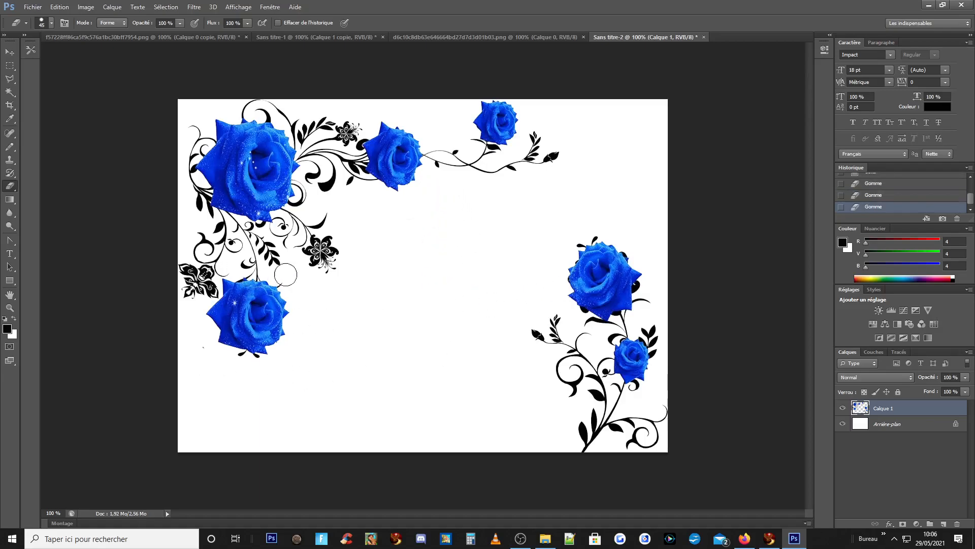
{"action": "mouse_move", "coordinate": [319, 238]}
{"action": "left_mouse_down"}
{"action": "mouse_move", "coordinate": [343, 259]}
{"action": "mouse_move", "coordinate": [345, 248]}
{"action": "mouse_move", "coordinate": [310, 254]}
{"action": "left_mouse_up"}
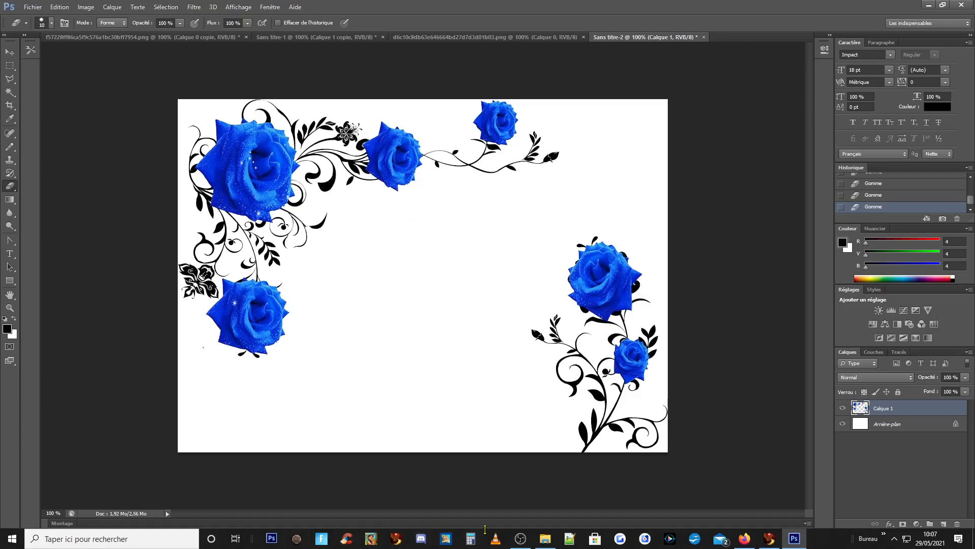
Step: Switch to the Second Life viewer and zoom, orbit and pan the camera to examine the winged avatar on the beach
{"action": "left_click", "coordinate": [519, 538]}
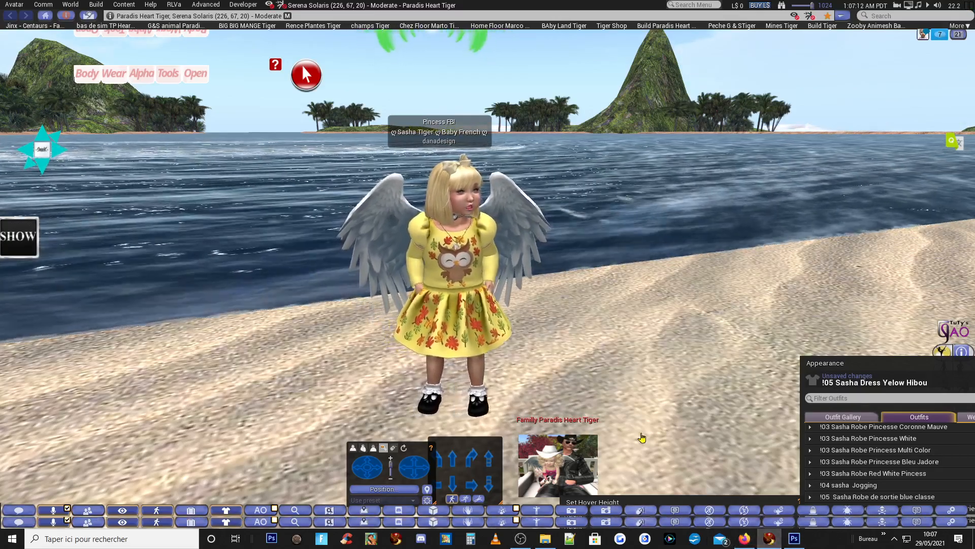
{"action": "scroll", "coordinate": [616, 373], "scroll_direction": "up", "scroll_amount": 1}
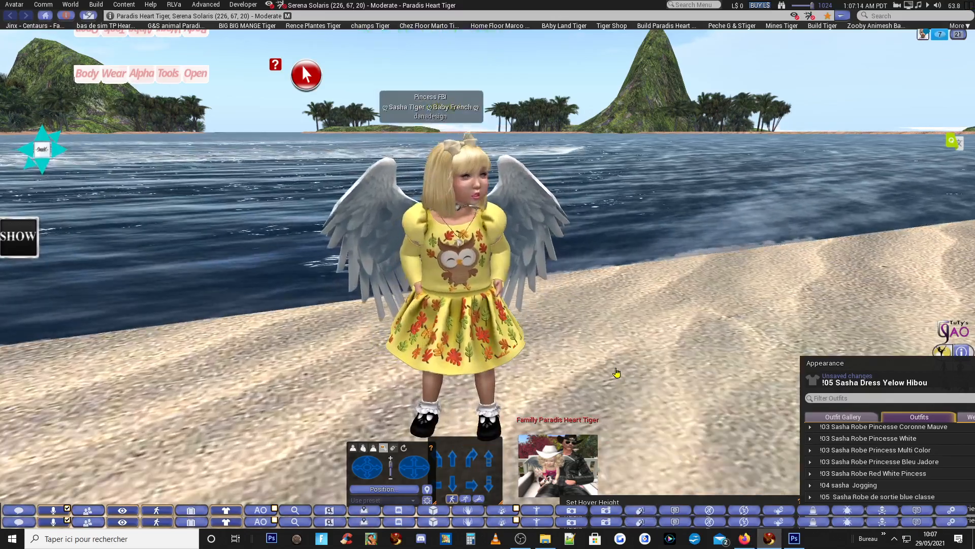
{"action": "scroll", "coordinate": [617, 373], "scroll_direction": "down", "scroll_amount": 1}
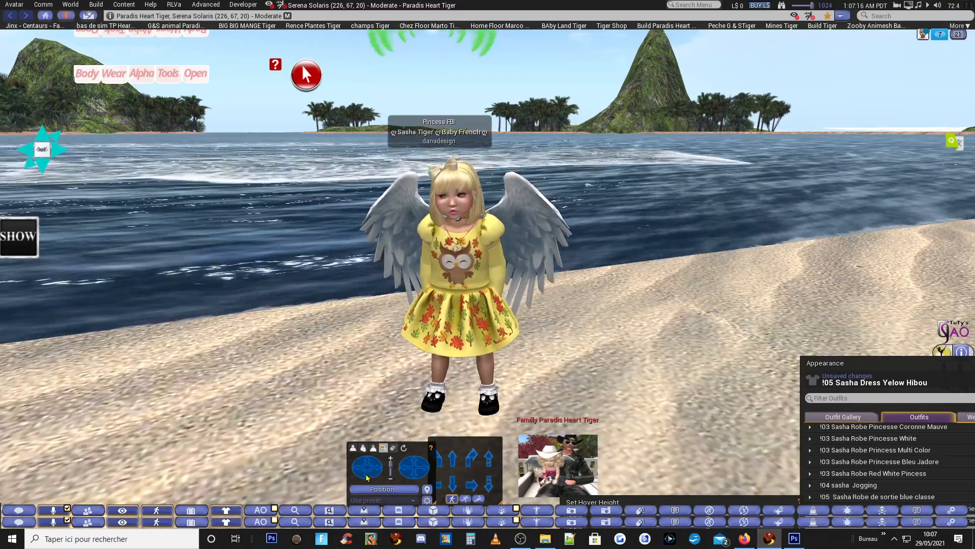
{"action": "left_click", "coordinate": [367, 475]}
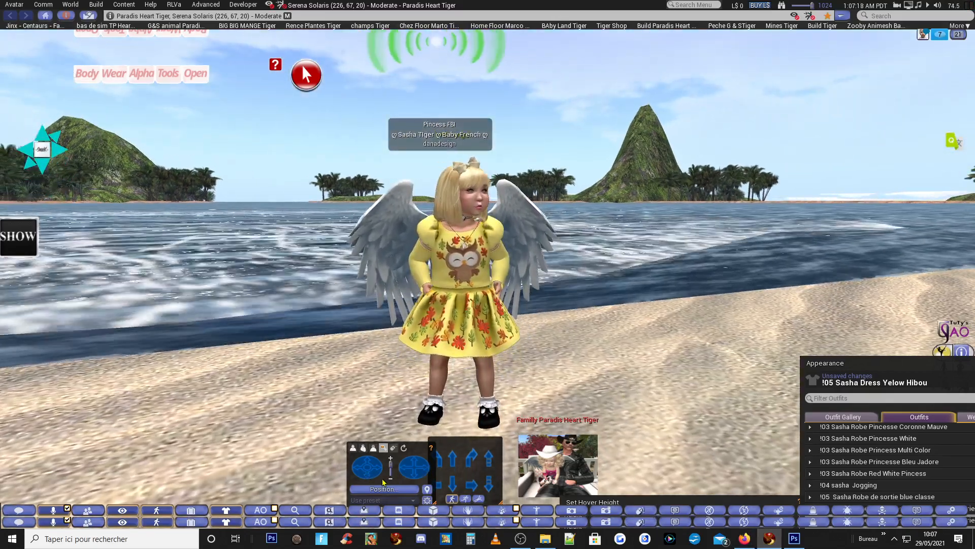
{"action": "left_click", "coordinate": [367, 462]}
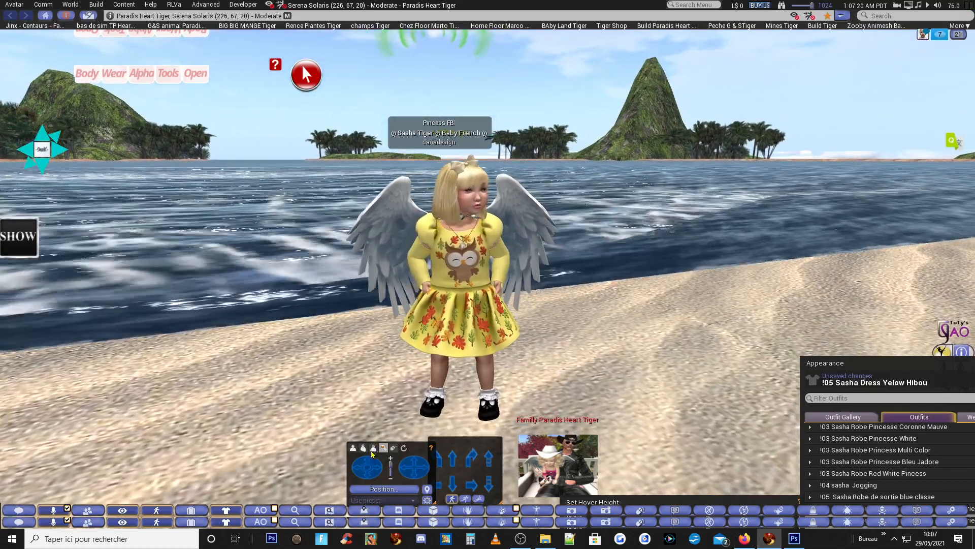
{"action": "scroll", "coordinate": [297, 382], "scroll_direction": "up", "scroll_amount": 1}
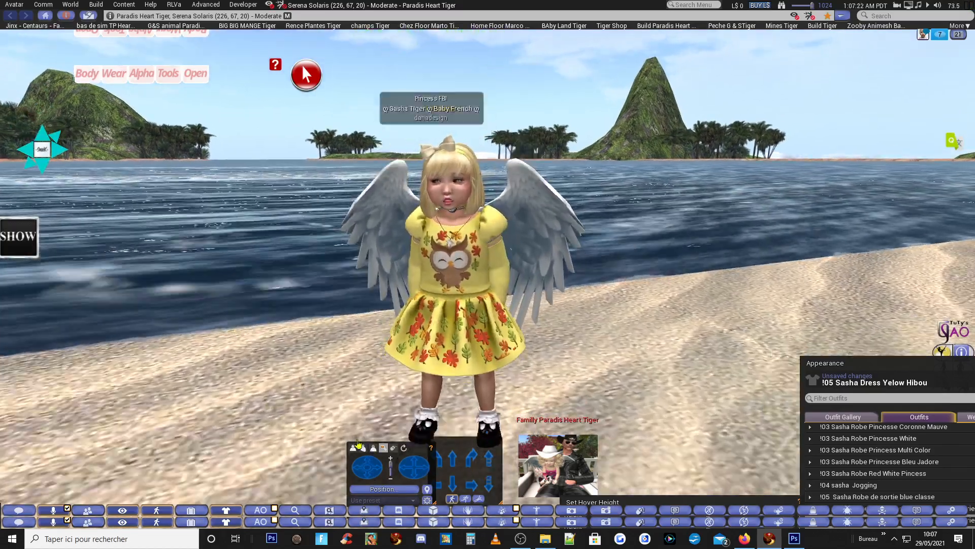
{"action": "left_click", "coordinate": [412, 475]}
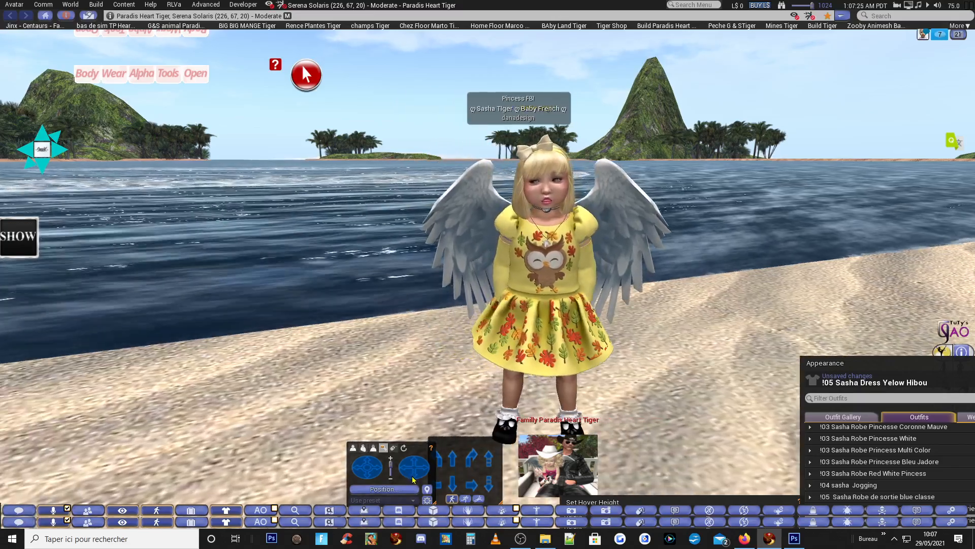
{"action": "left_click", "coordinate": [412, 479]}
{"action": "left_click", "coordinate": [416, 464]}
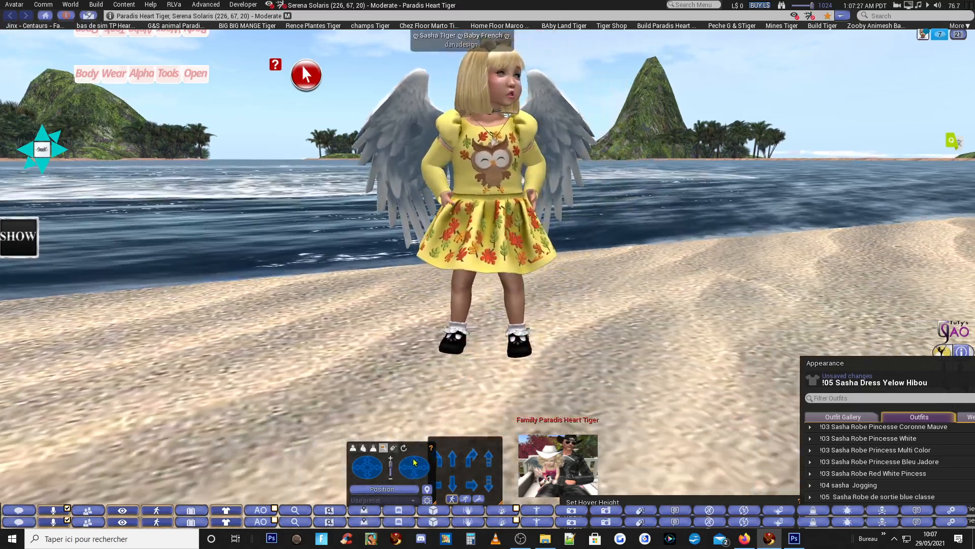
{"action": "left_click", "coordinate": [416, 464]}
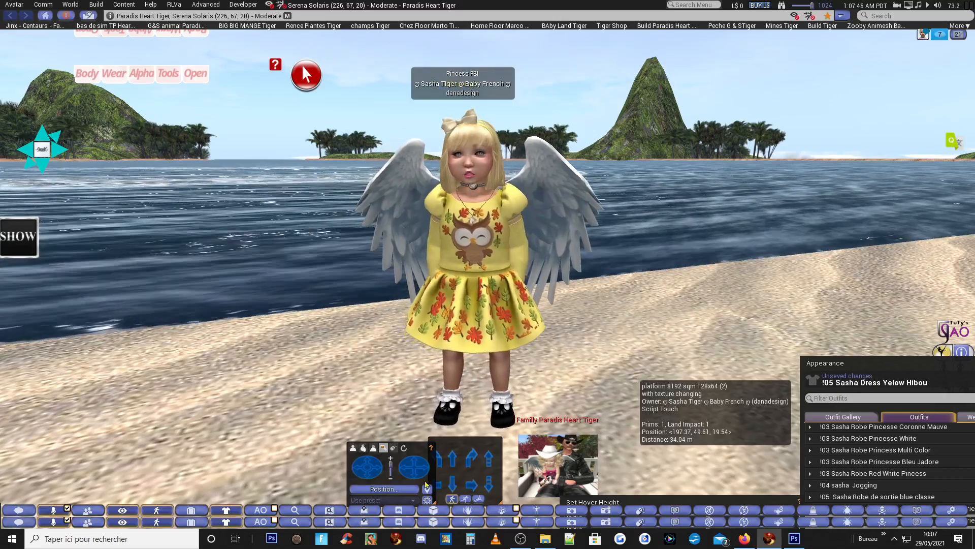
{"action": "left_click", "coordinate": [369, 464]}
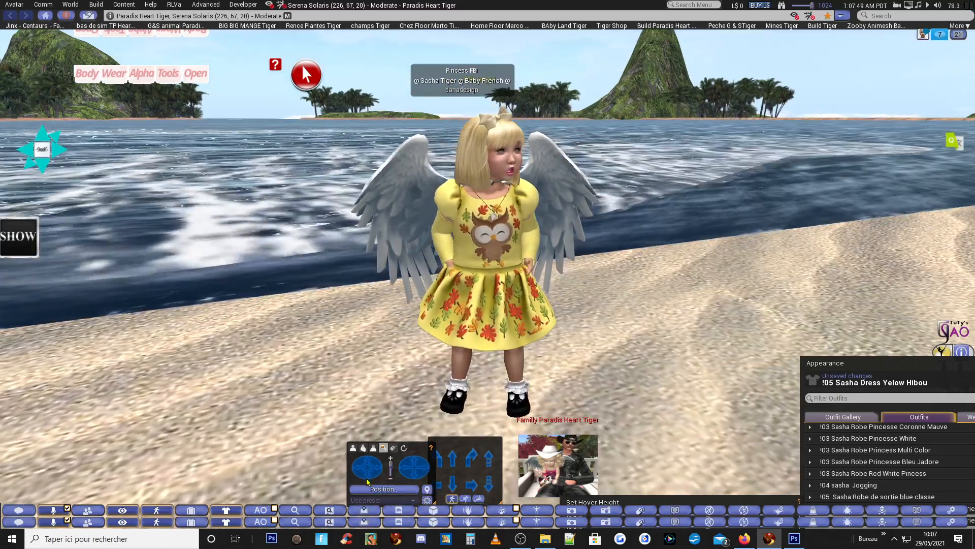
{"action": "left_click_drag", "start_coordinate": [369, 481], "coordinate": [366, 465]}
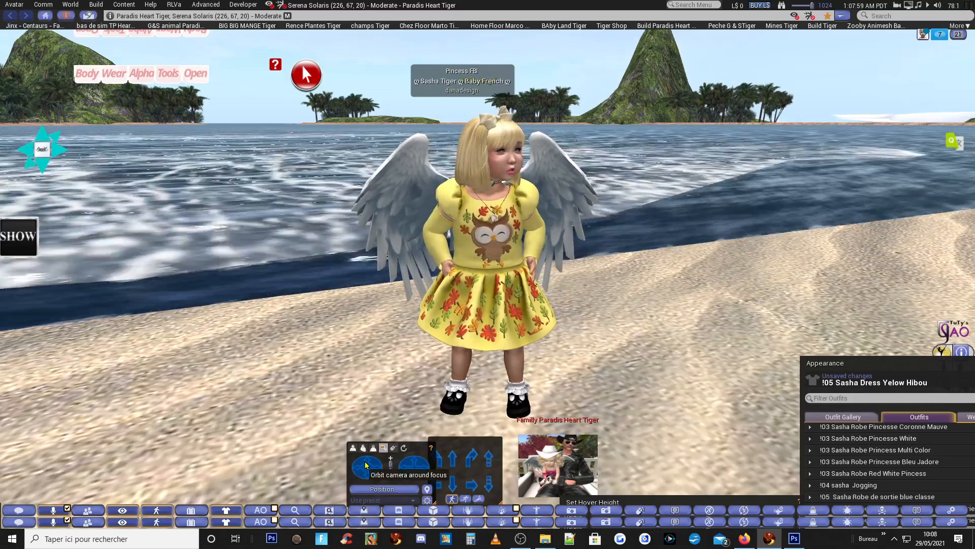
{"action": "left_click", "coordinate": [420, 470]}
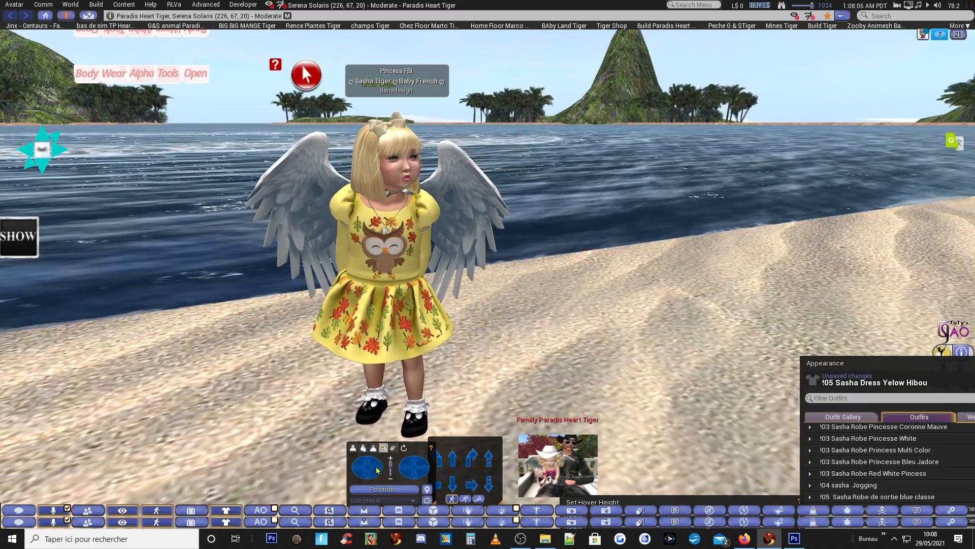
{"action": "left_click", "coordinate": [378, 468]}
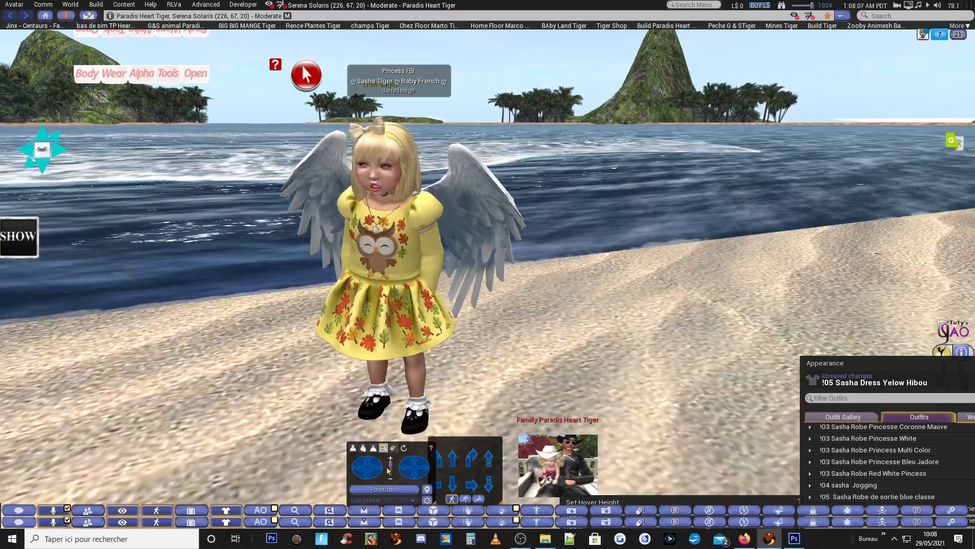
{"action": "left_click", "coordinate": [361, 470]}
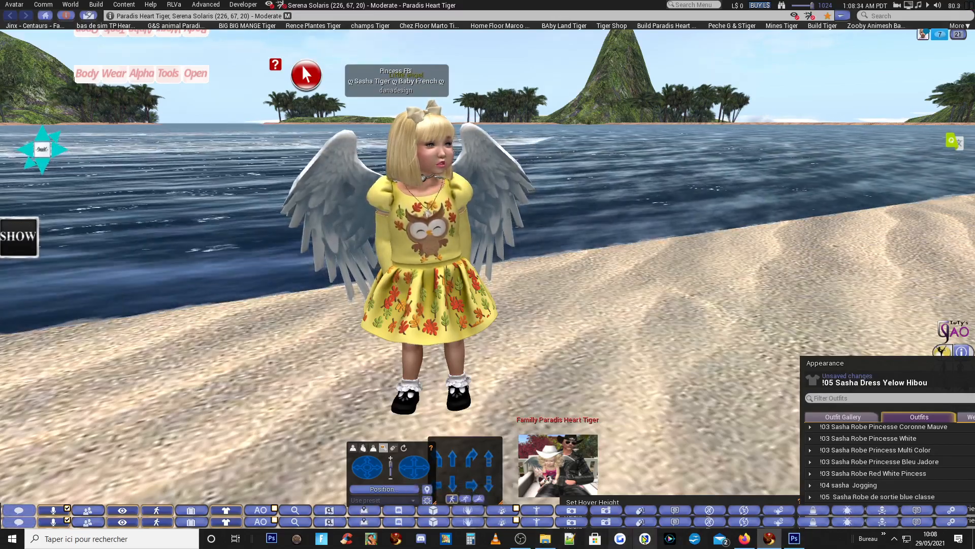
{"action": "left_click", "coordinate": [520, 538]}
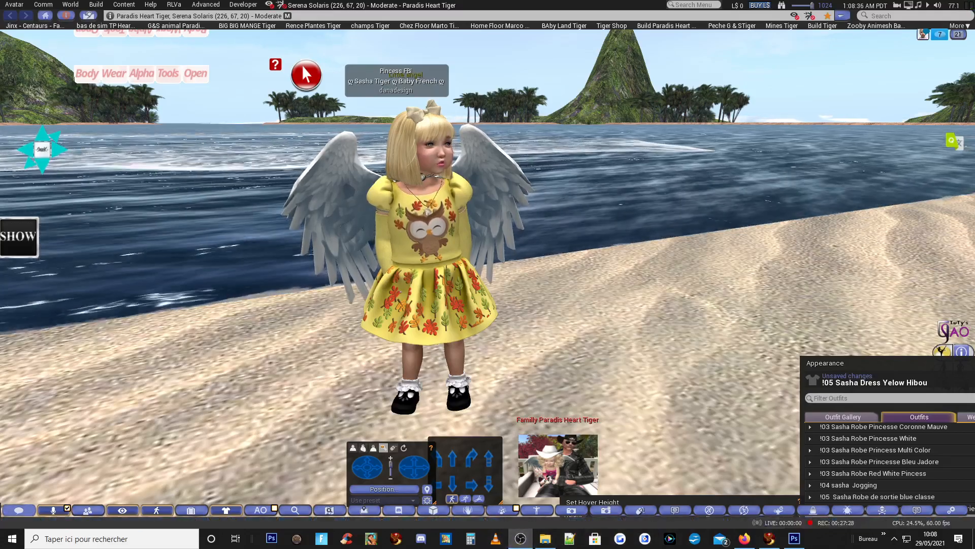